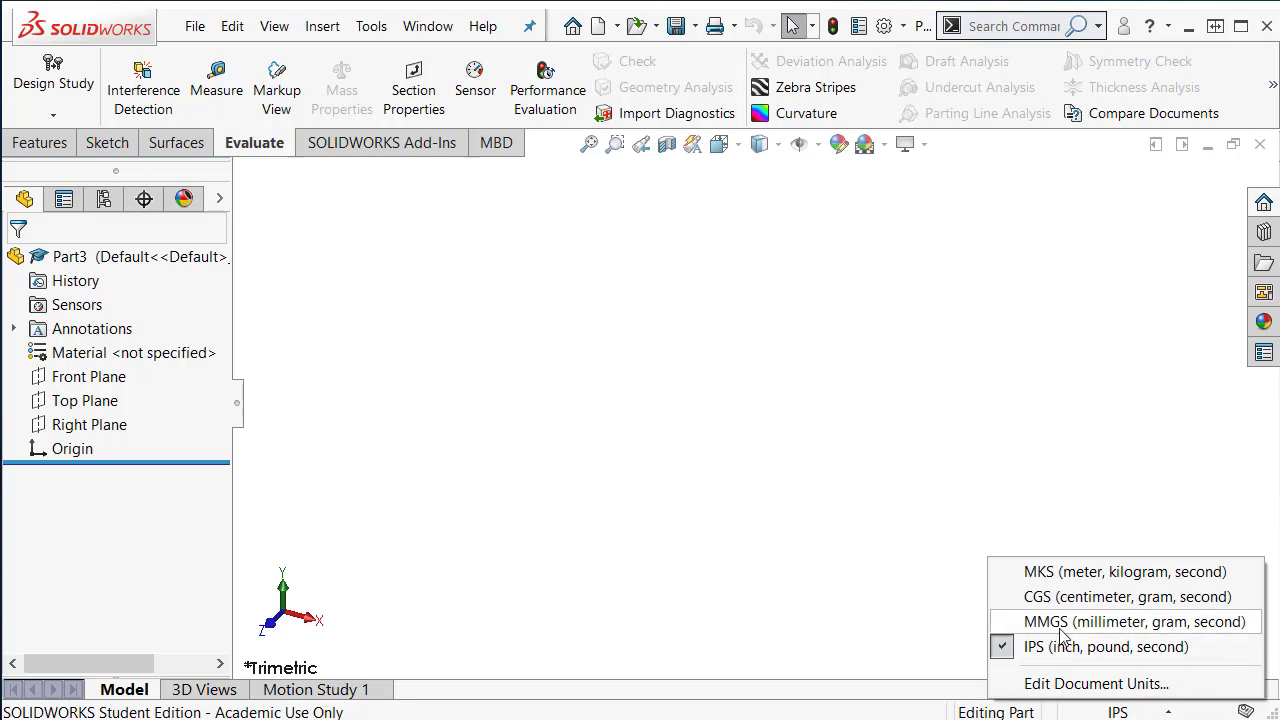
- Keep the current units and start a Revolved Boss/Base sketch on the Right Plane
left_click(862, 462)
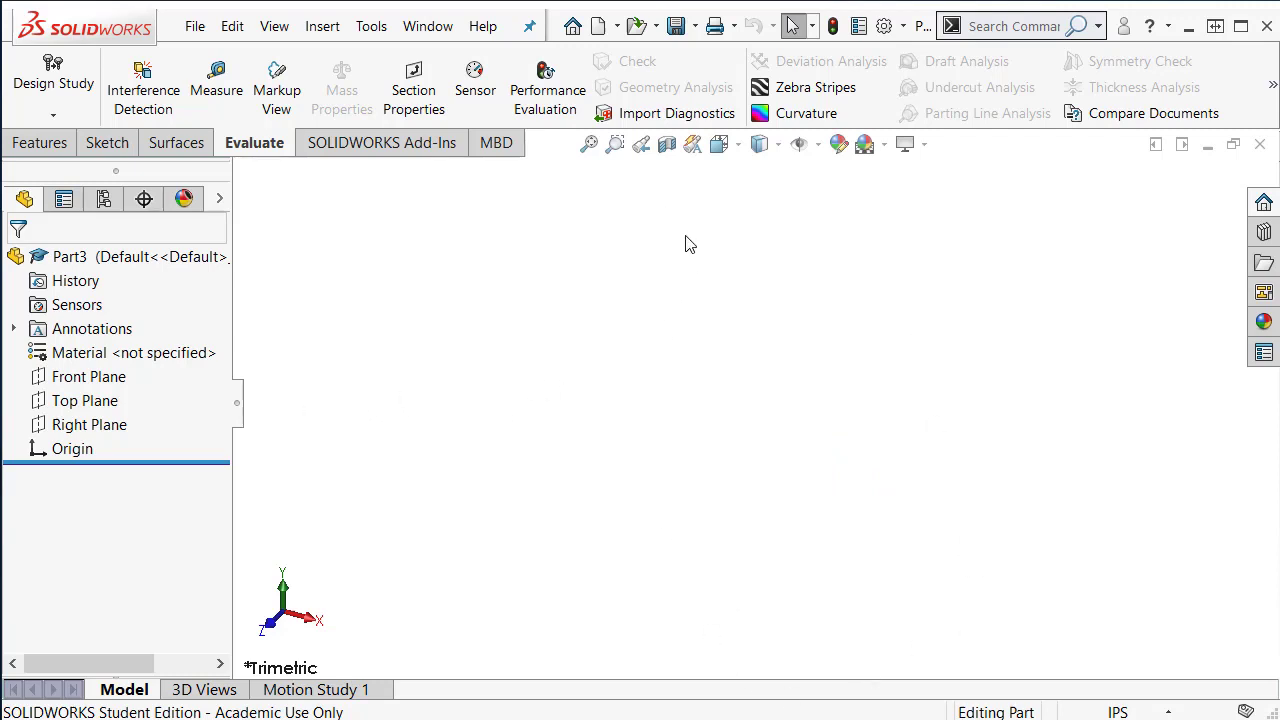
left_click(94, 426)
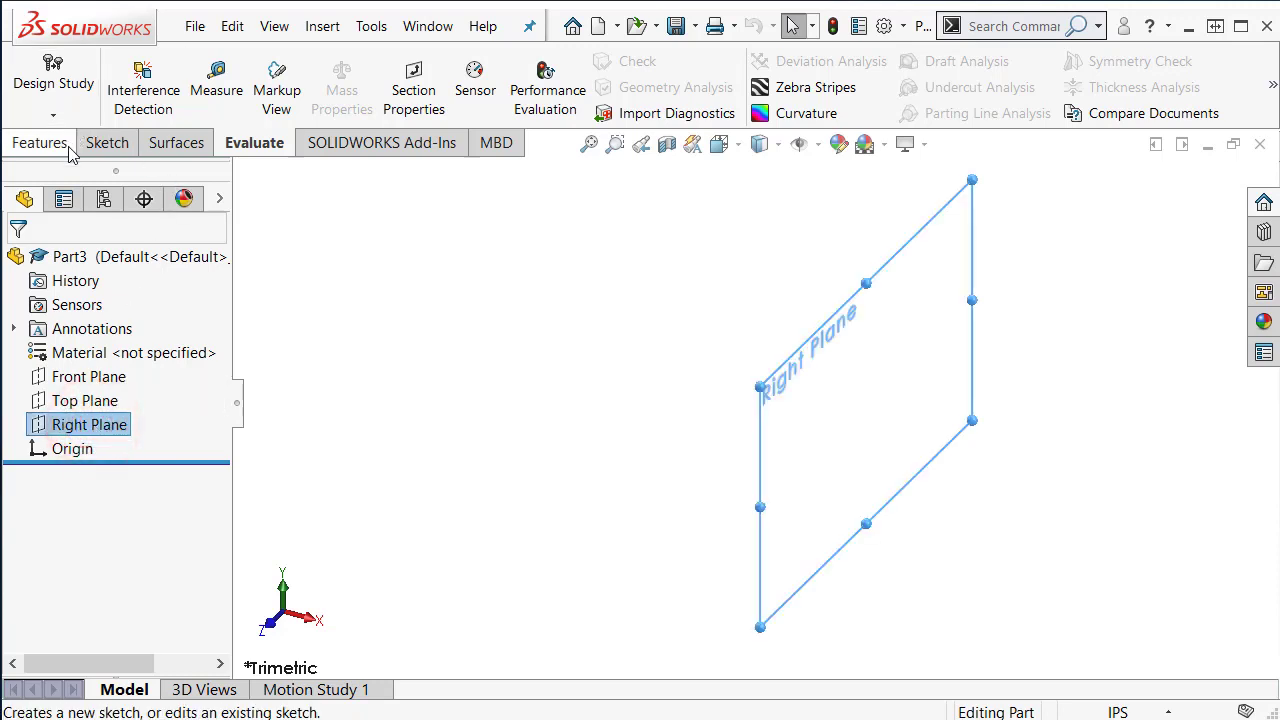
left_click(39, 143)
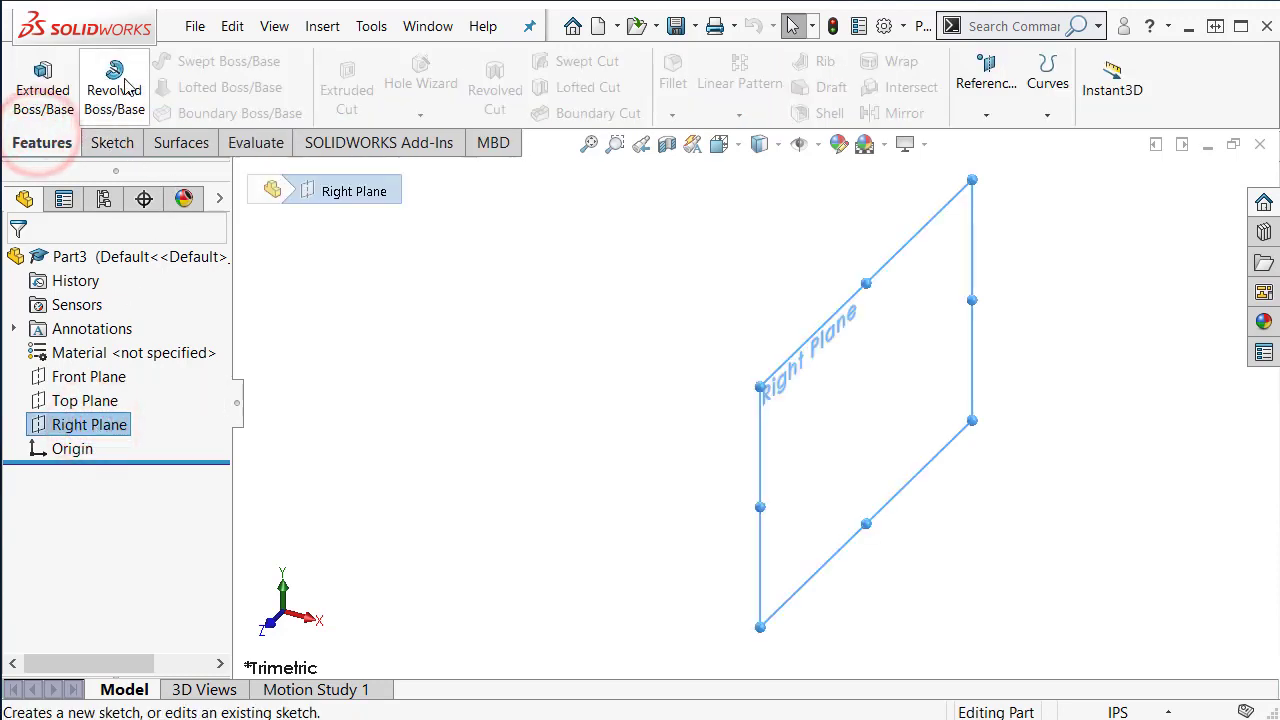
left_click(124, 88)
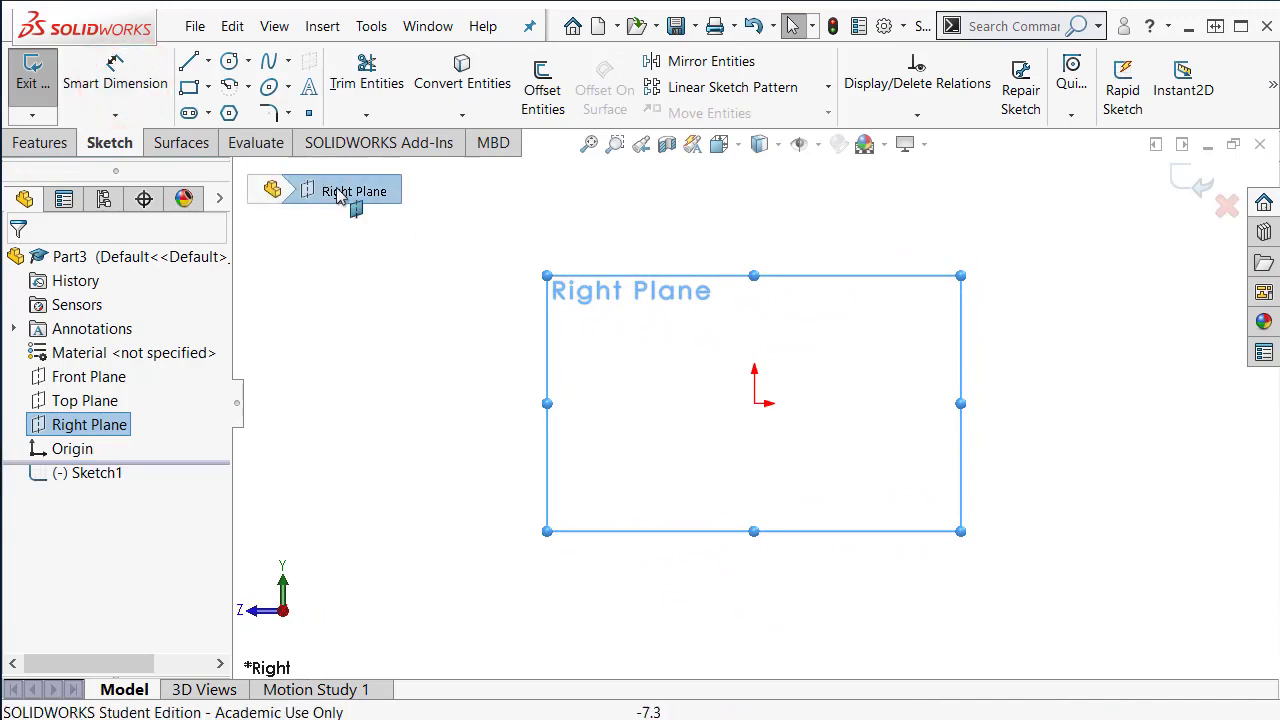
- Draw a horizontal centerline running left from the origin as the revolve axis
scroll(768, 244, "down", 2)
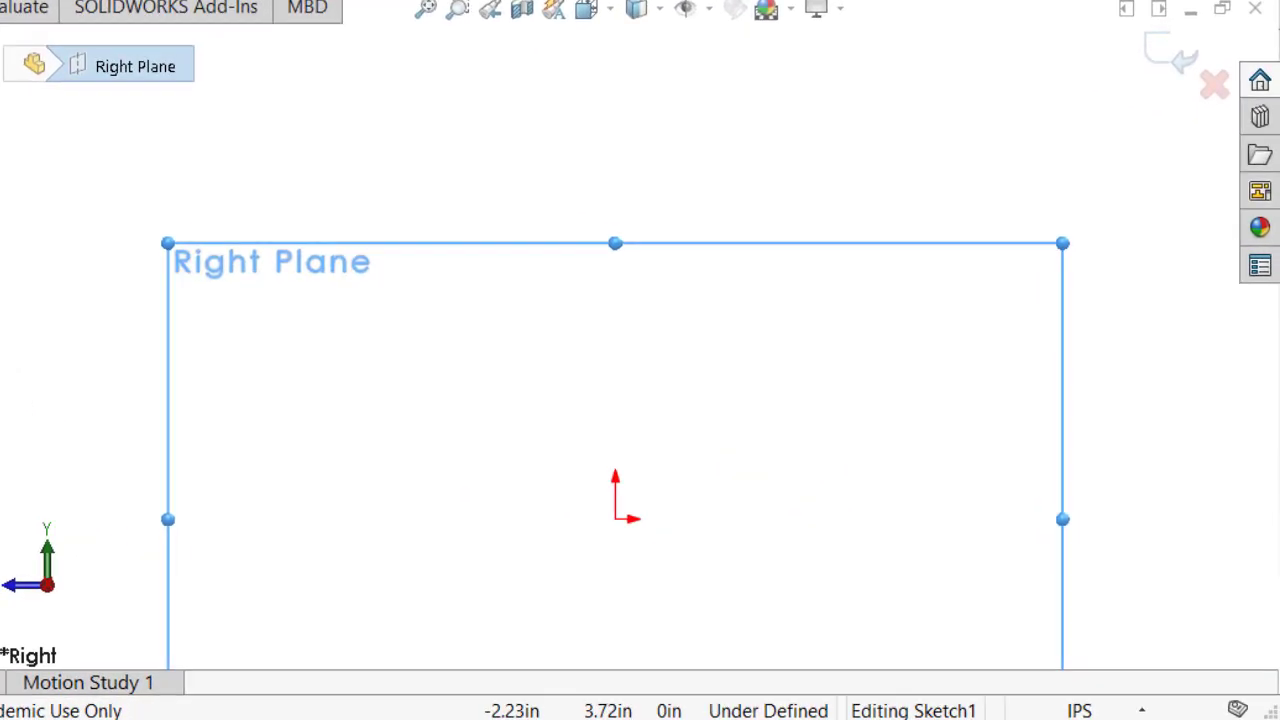
key("s")
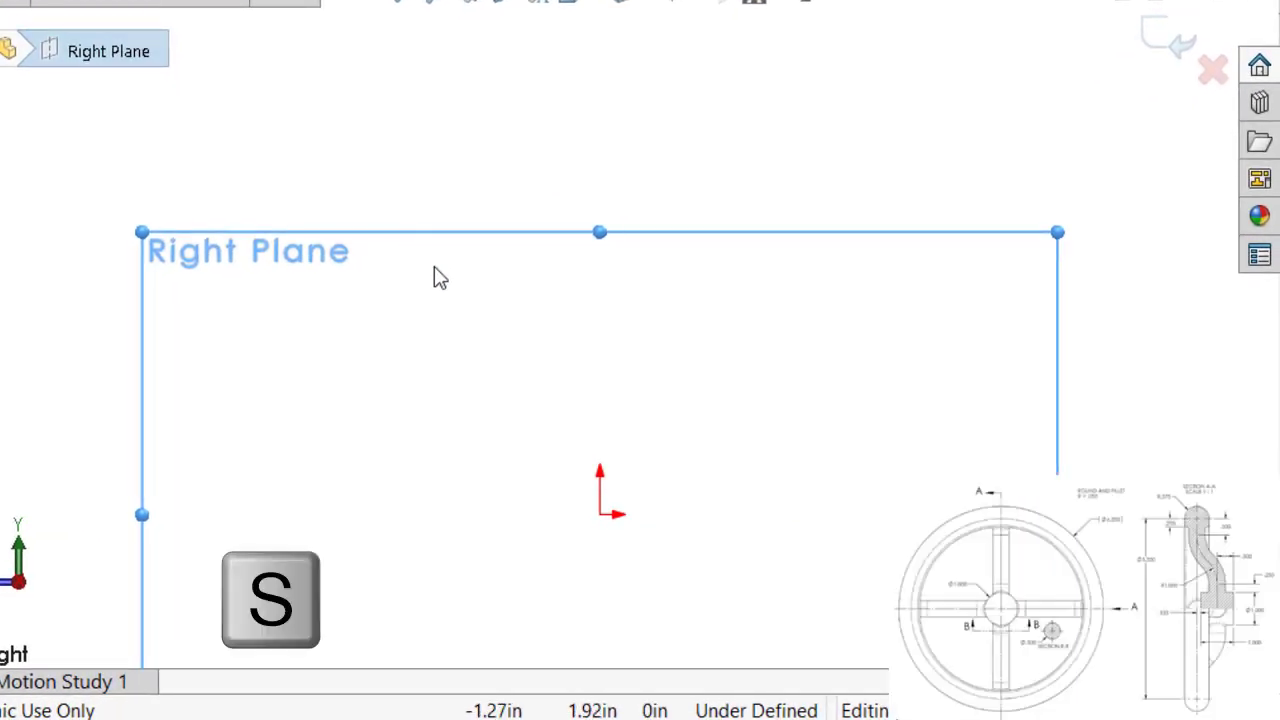
left_click(522, 382)
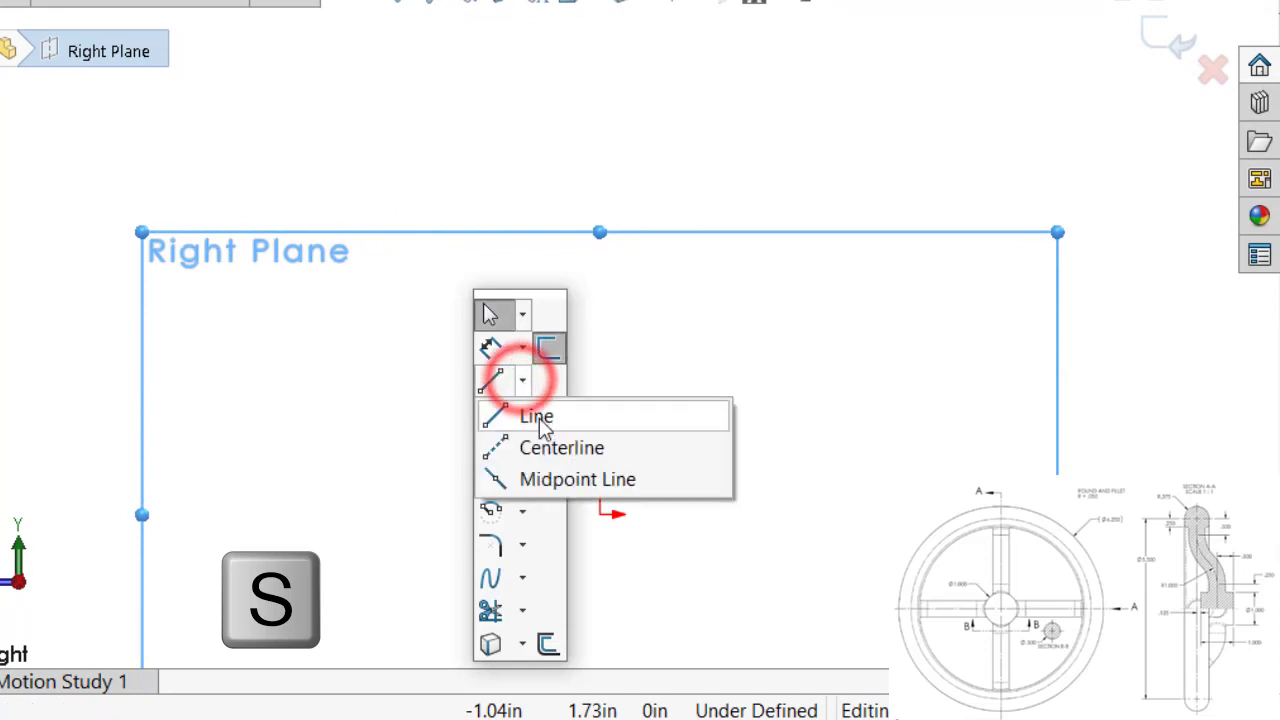
left_click(535, 448)
left_click(599, 515)
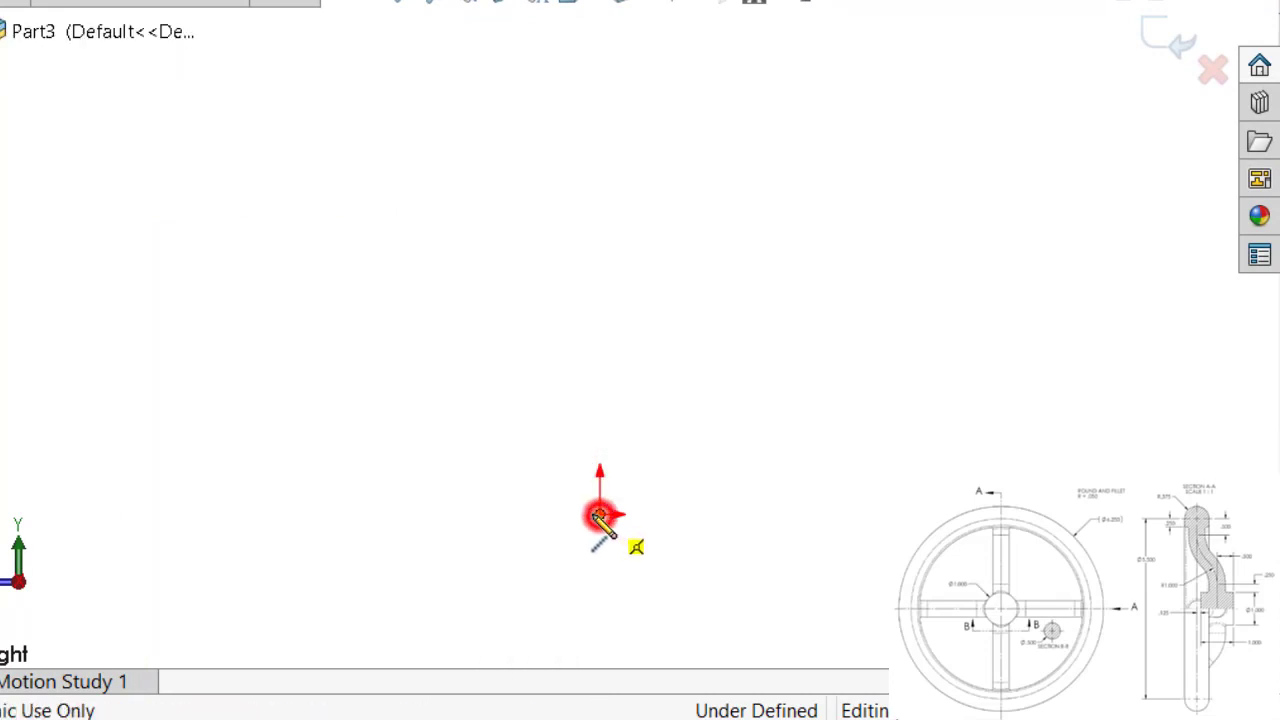
left_click(337, 514)
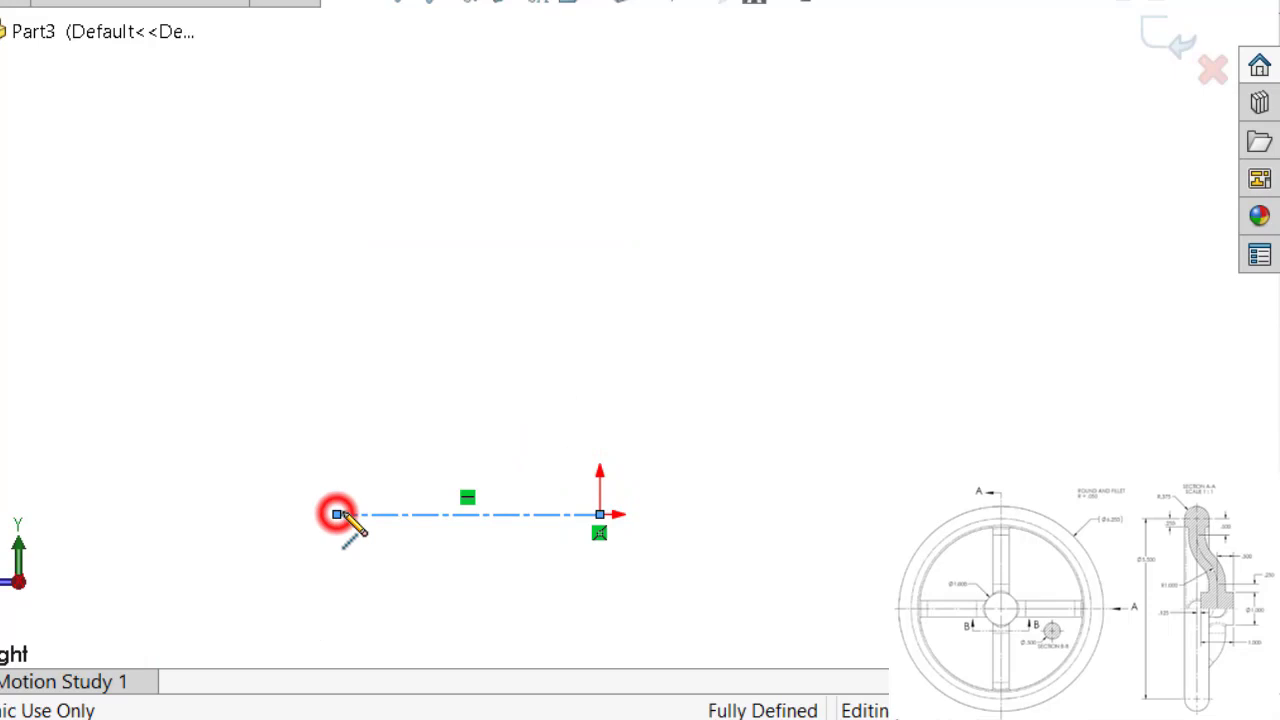
key("Escape")
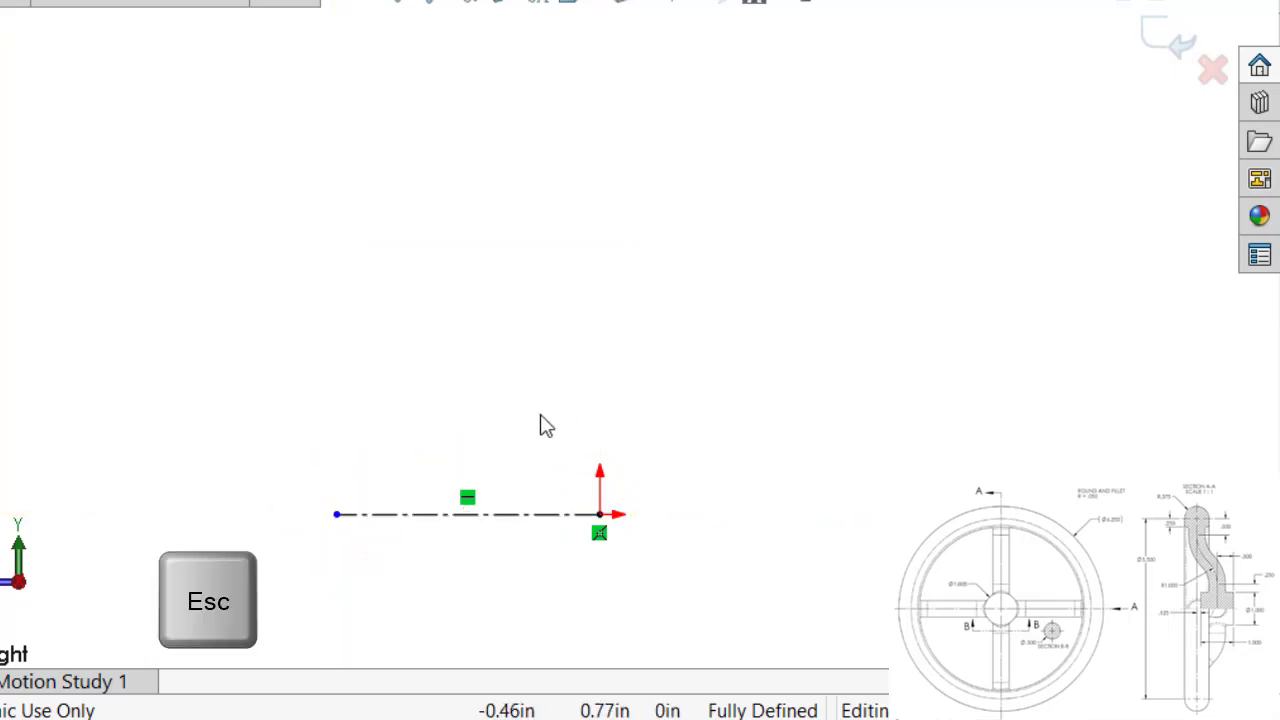
- Draw the closed hub rectangle from the origin, sitting above the centerline
key("s")
left_click(585, 515)
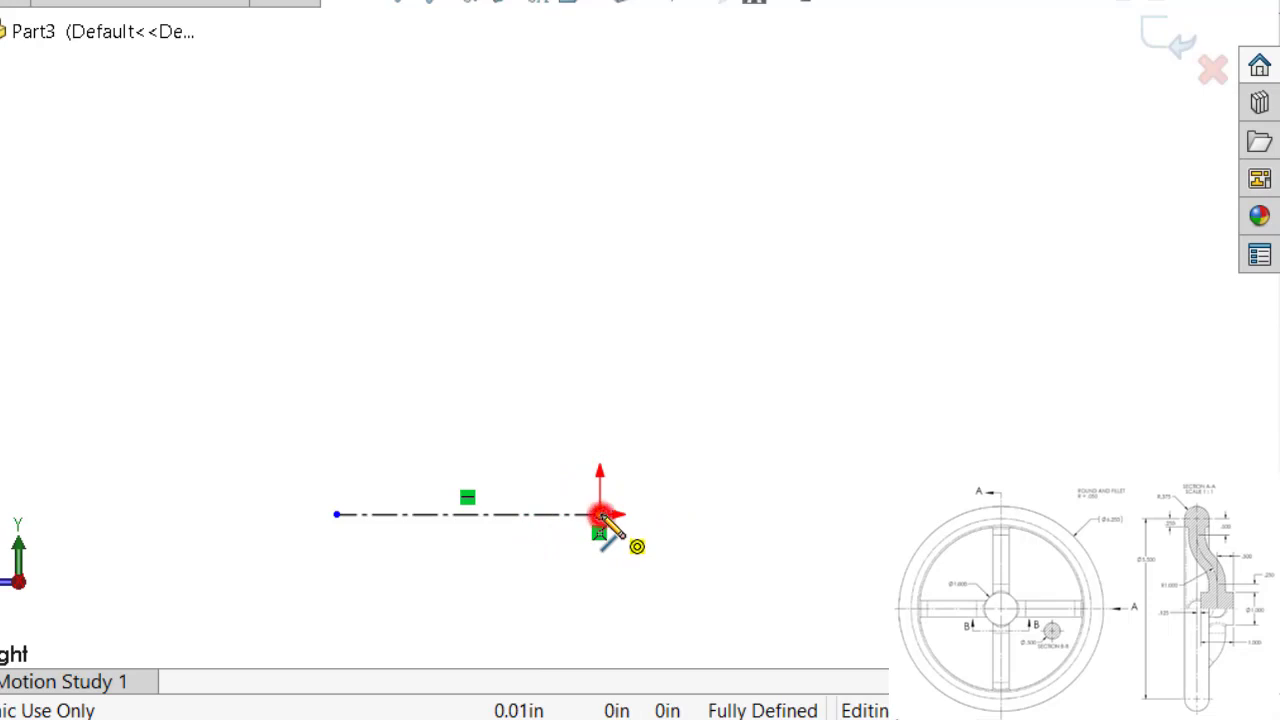
left_click(600, 434)
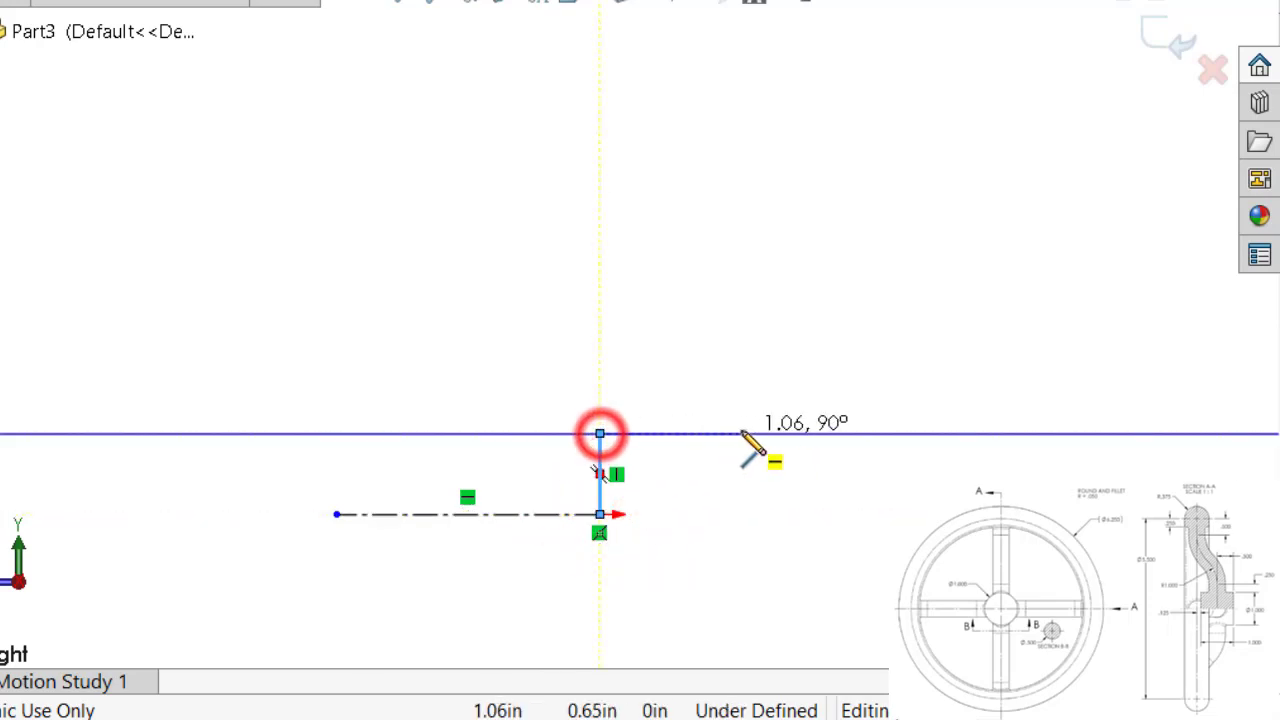
left_click(742, 434)
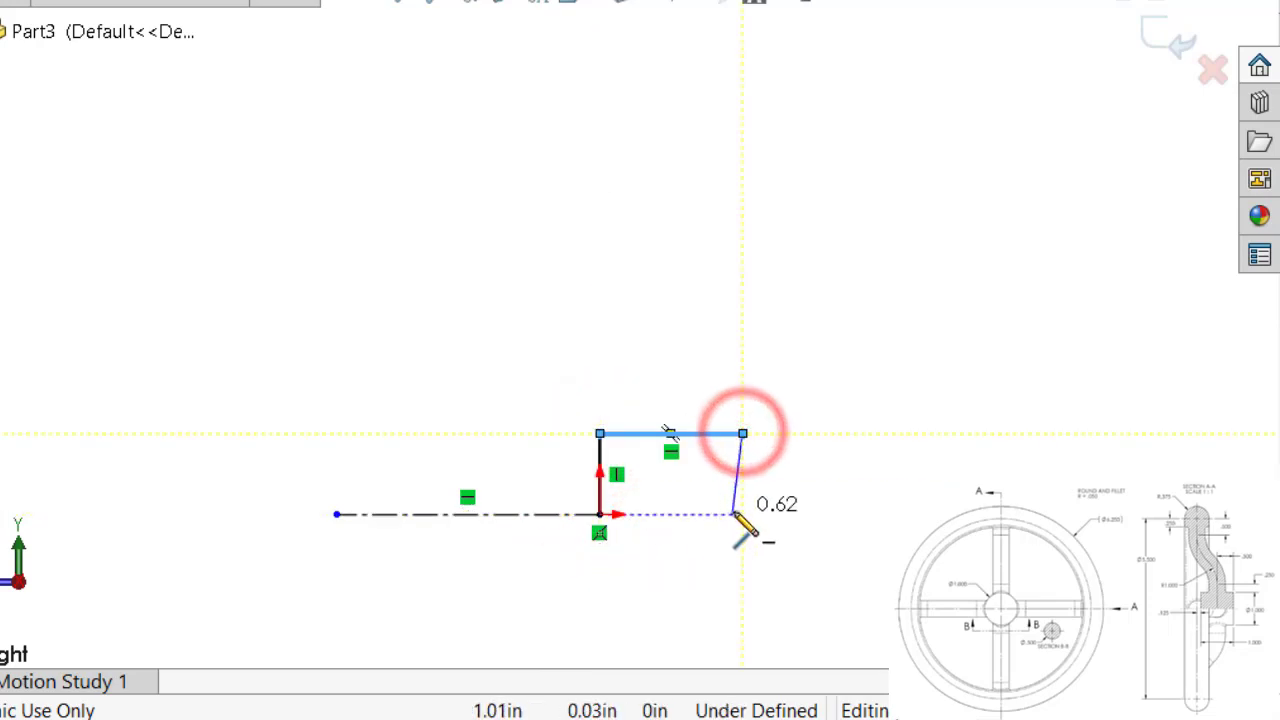
left_click(742, 514)
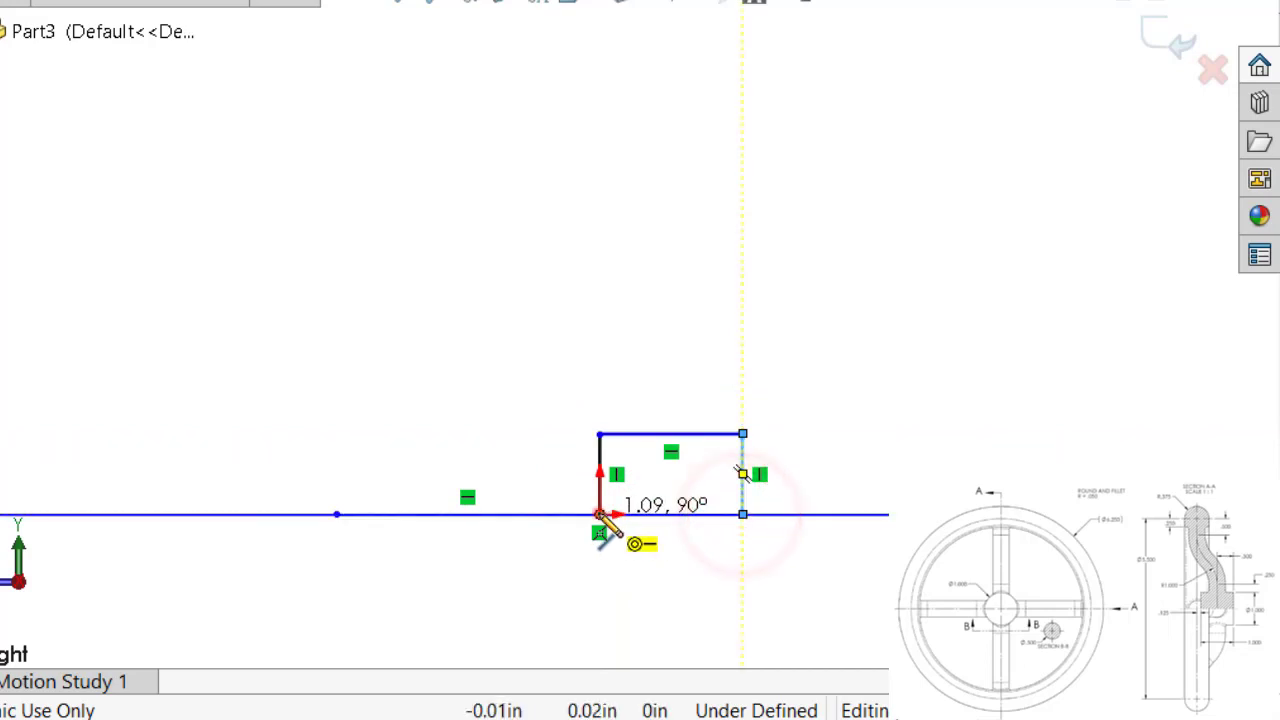
left_click(600, 514)
- Draw the closed arch-topped rim profile higher up, above the hub
scroll(822, 425, "up", 1)
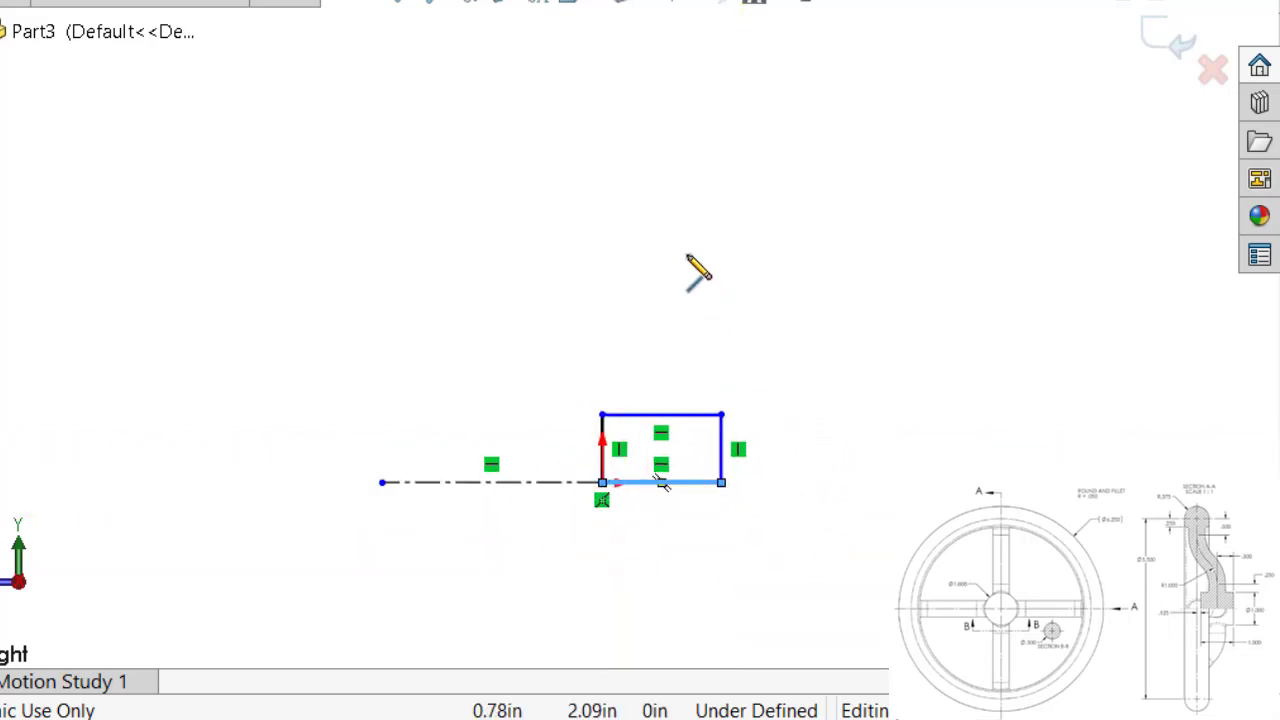
scroll(697, 272, "down", 2)
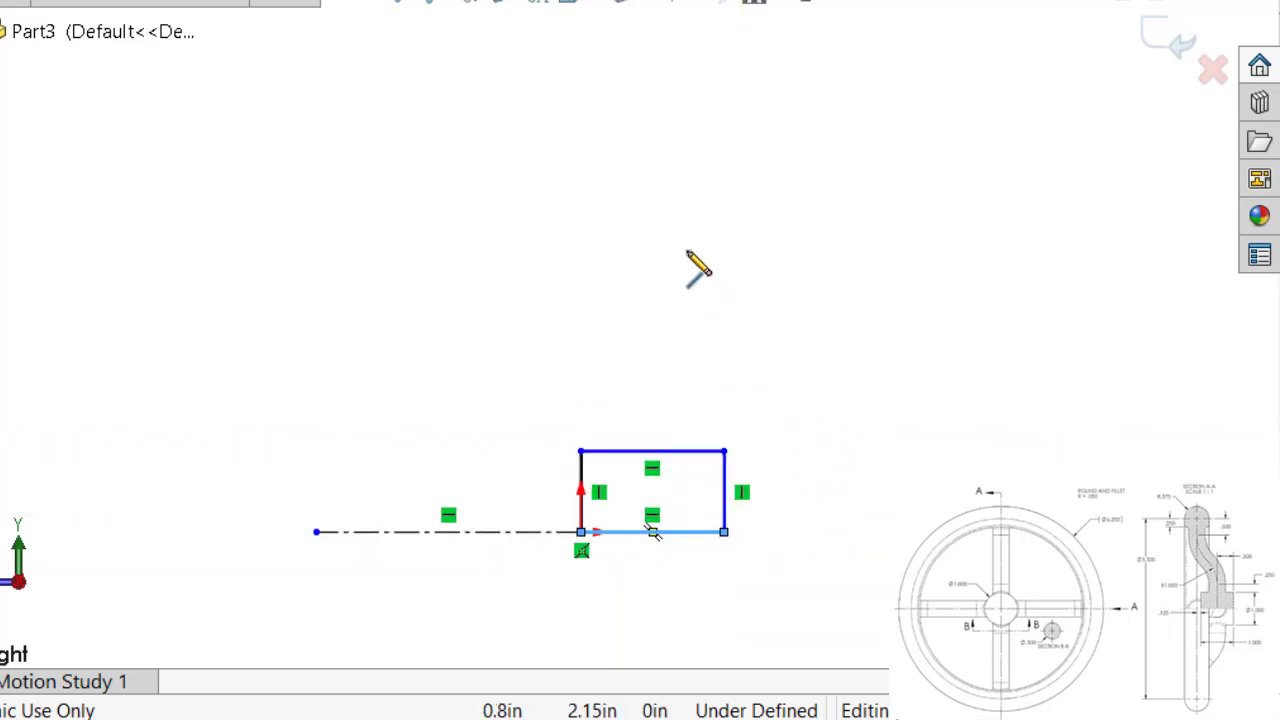
left_click(494, 107)
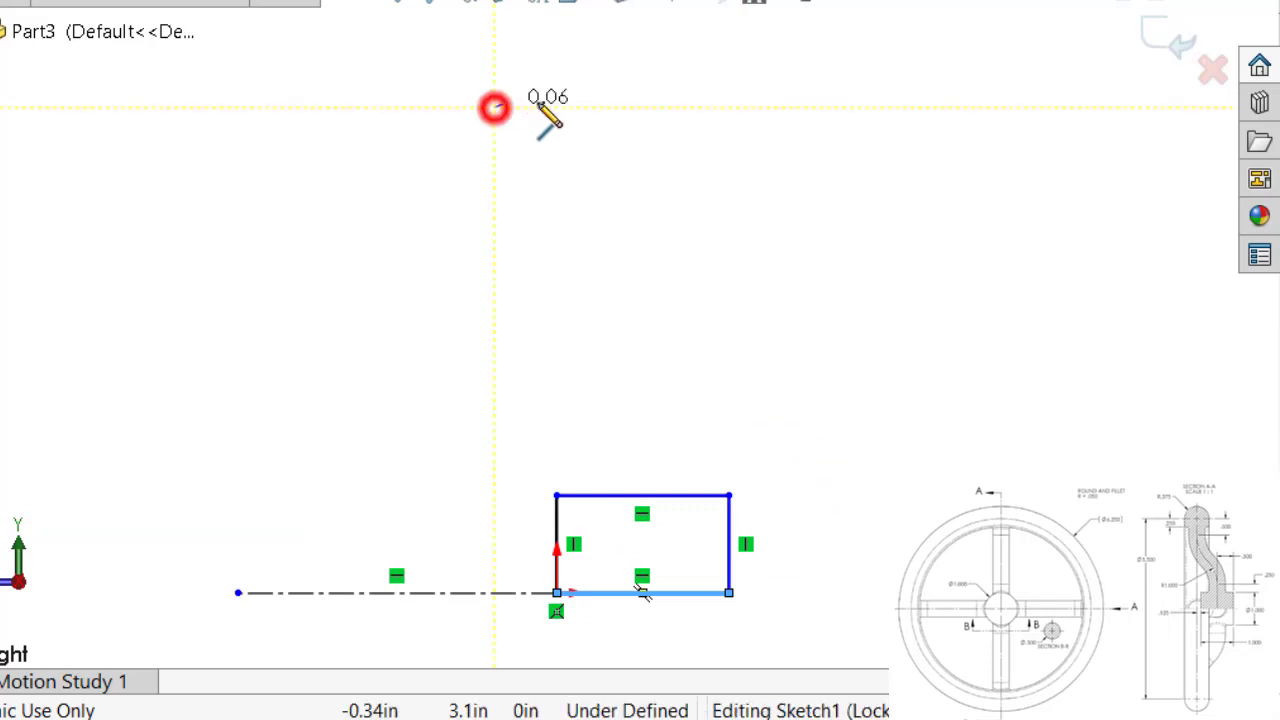
left_click(592, 107)
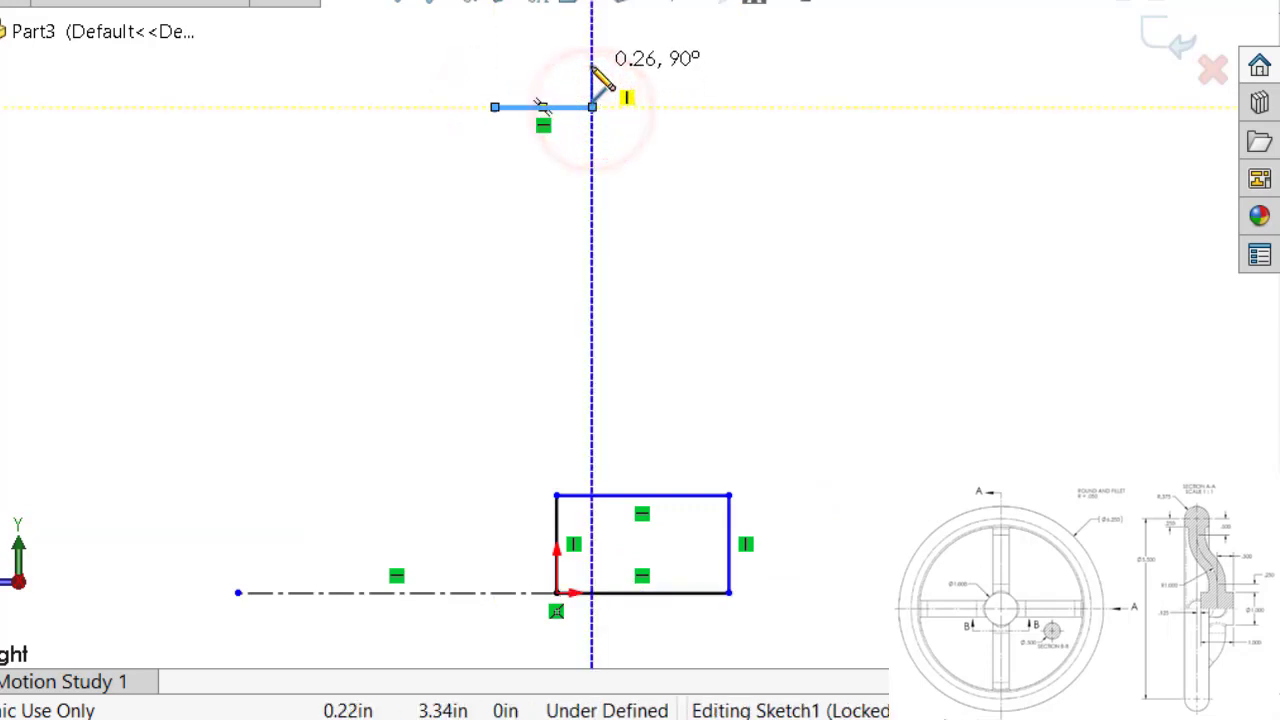
left_click(592, 58)
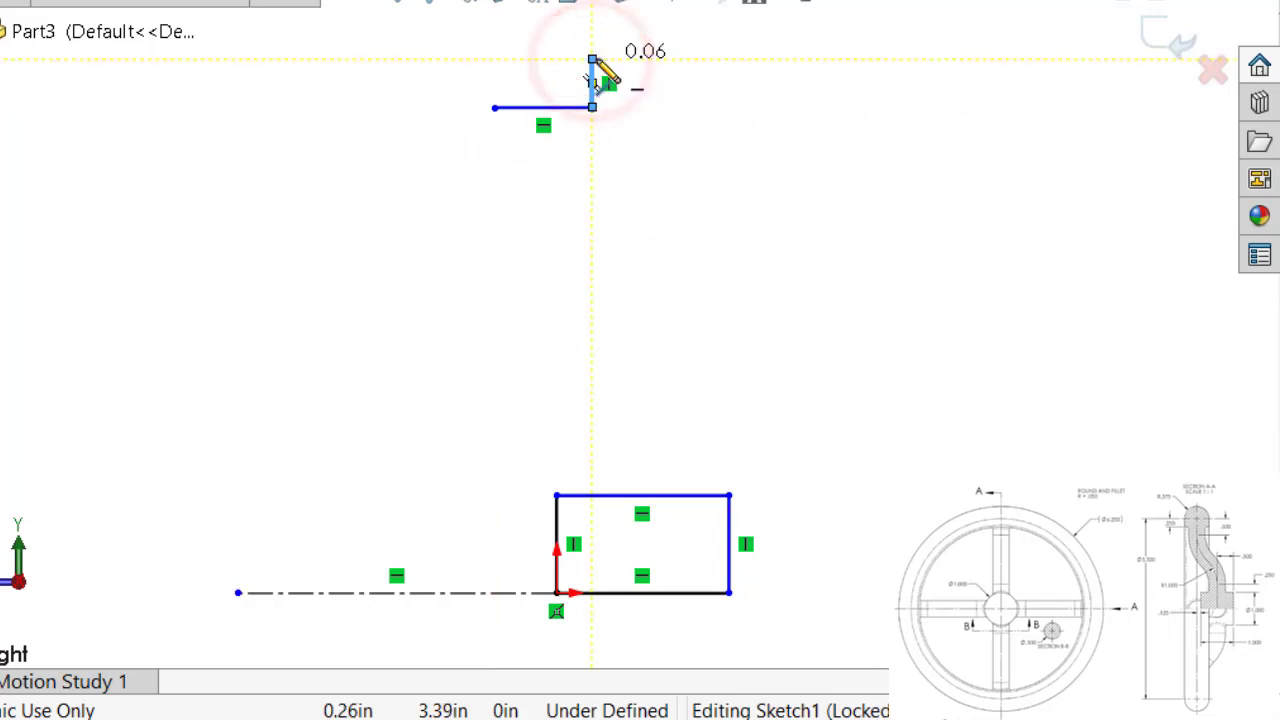
left_click(495, 60)
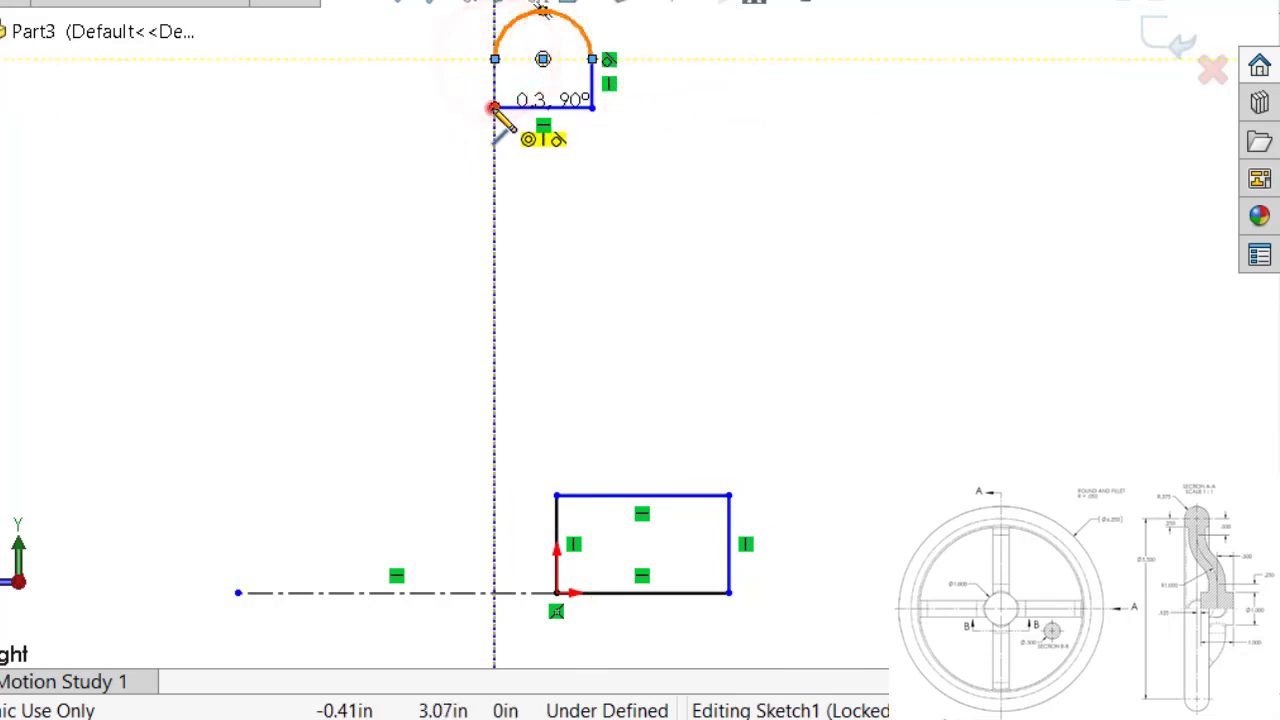
left_click(494, 107)
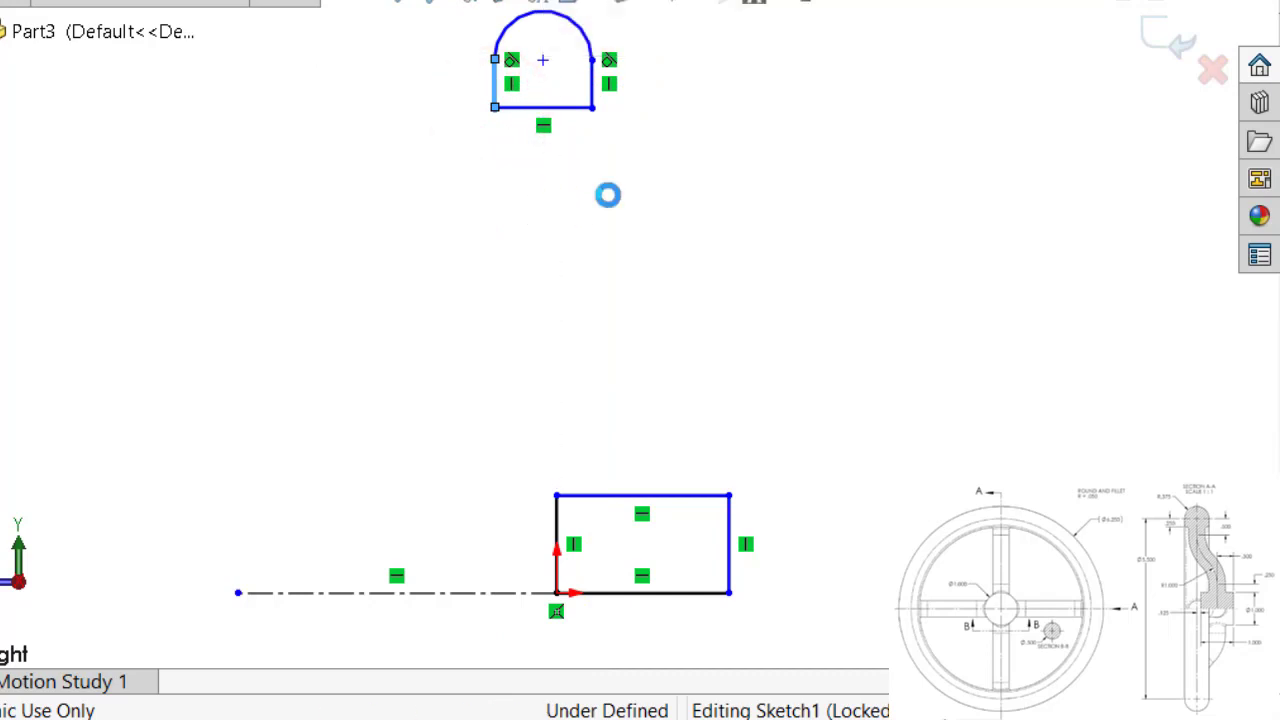
- Add a vertical centerline from the rim arc's centre down below the rim profile
key("Escape")
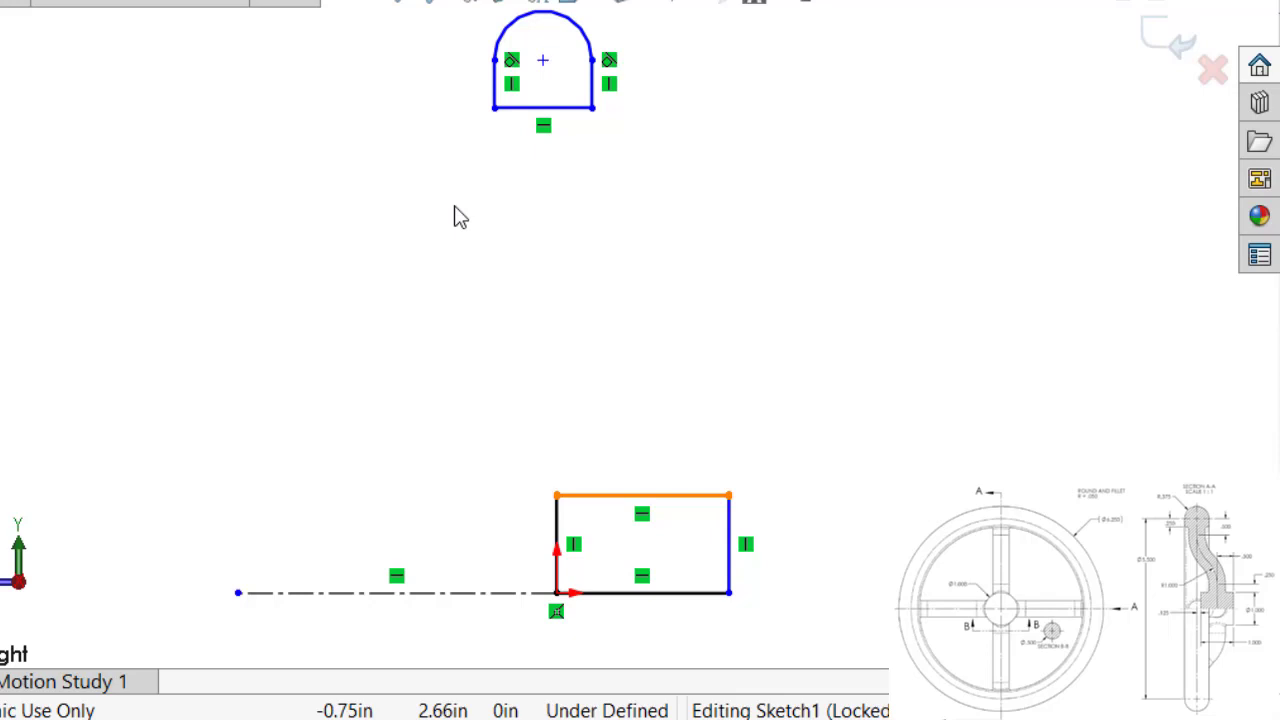
key("s")
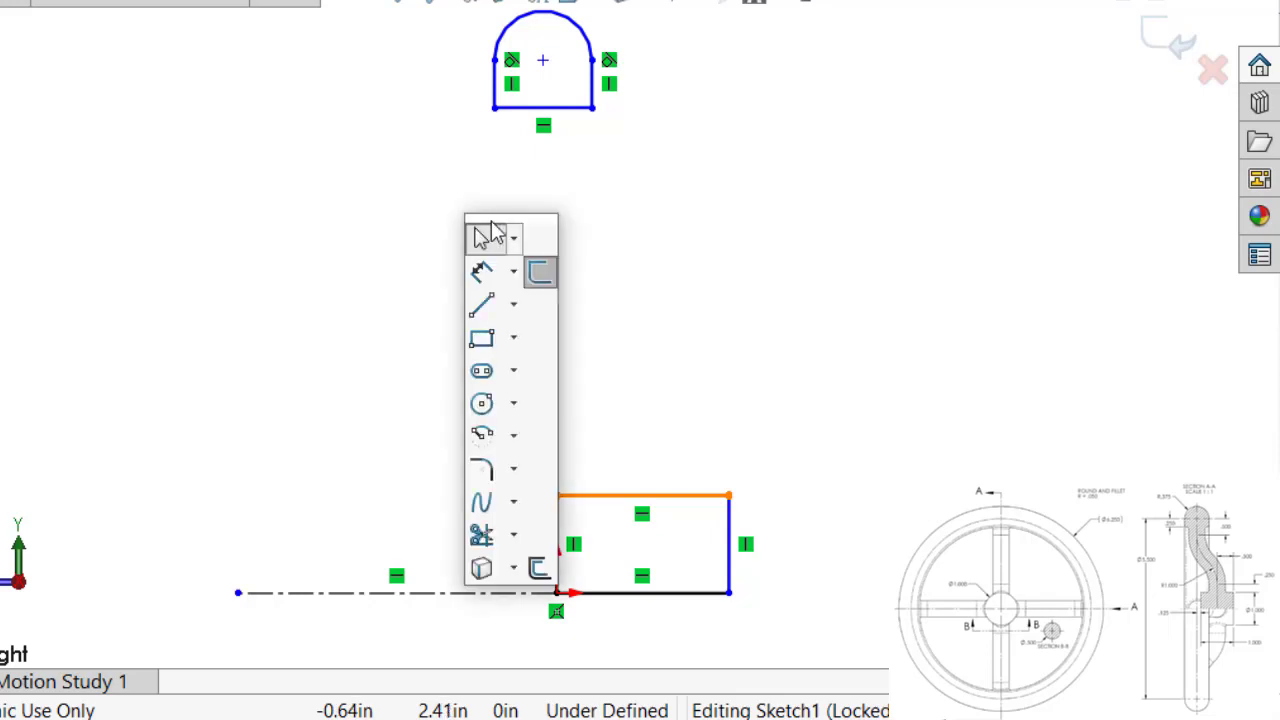
left_click(514, 306)
left_click(523, 366)
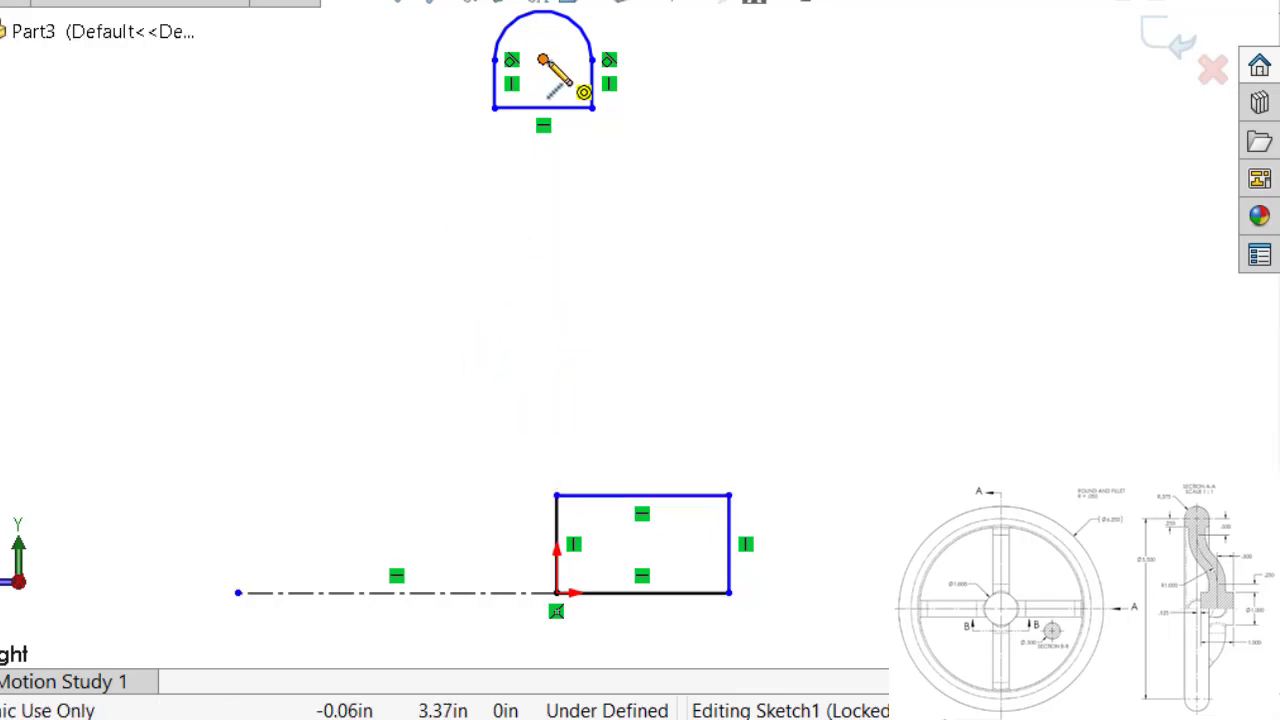
left_click(543, 60)
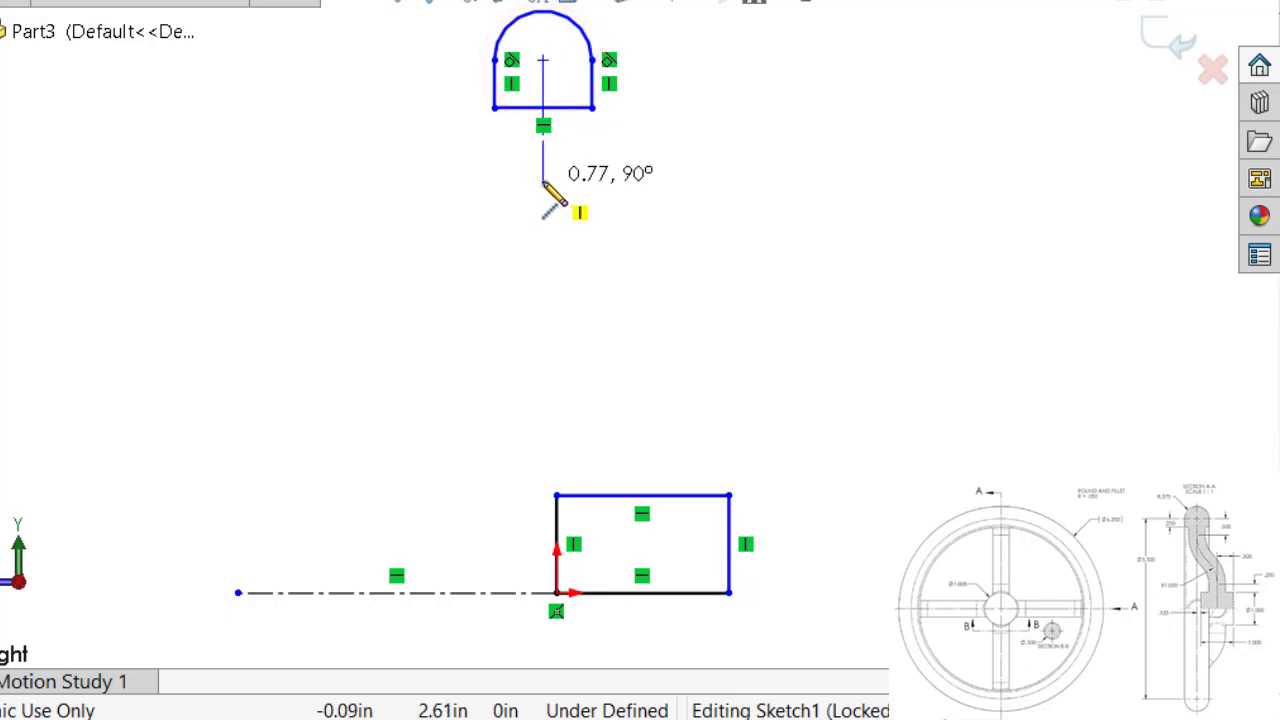
left_click(543, 182)
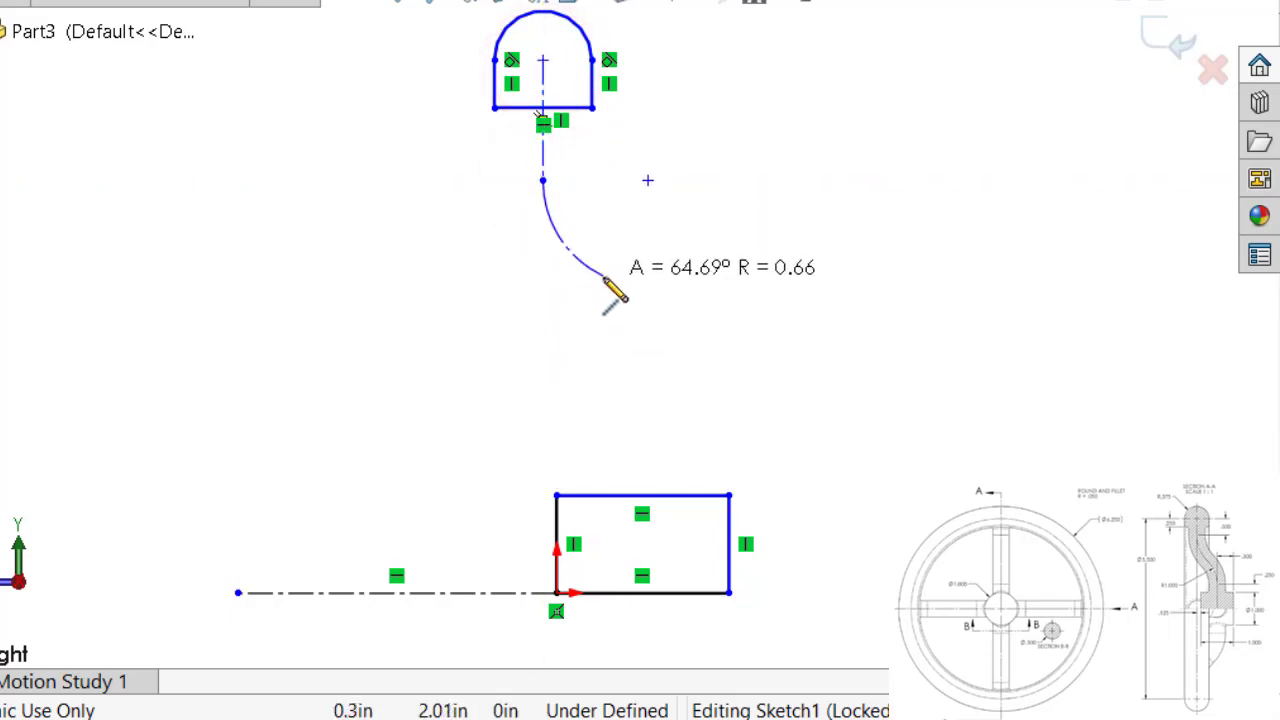
- Draw the S-shaped spoke path curves and a vertical line down to the hub rectangle's bottom edge
left_click(604, 279)
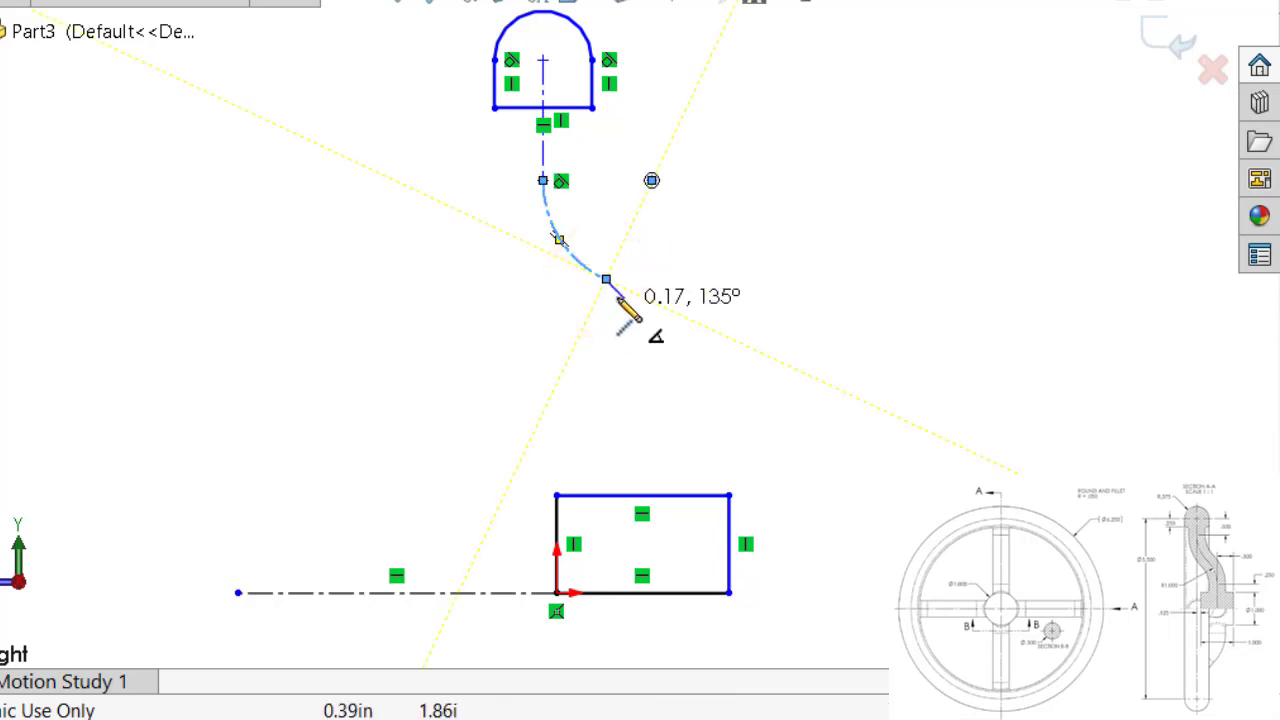
left_click(660, 390)
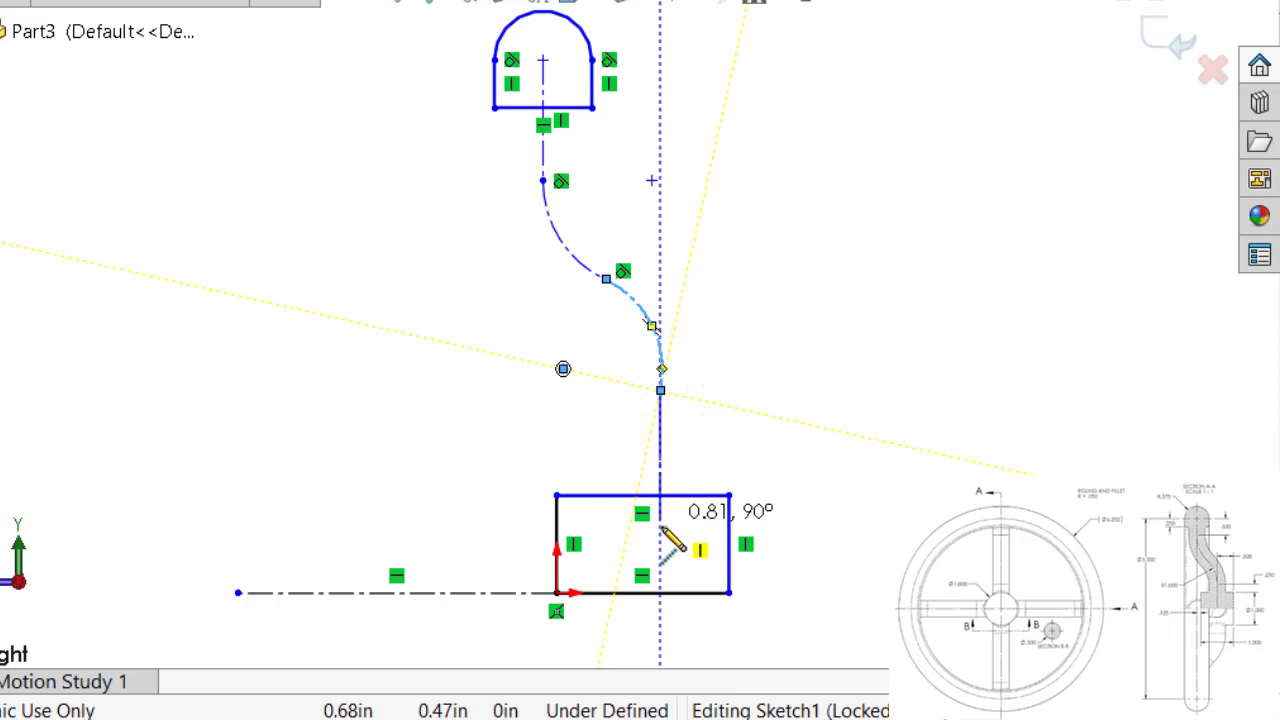
left_click(660, 593)
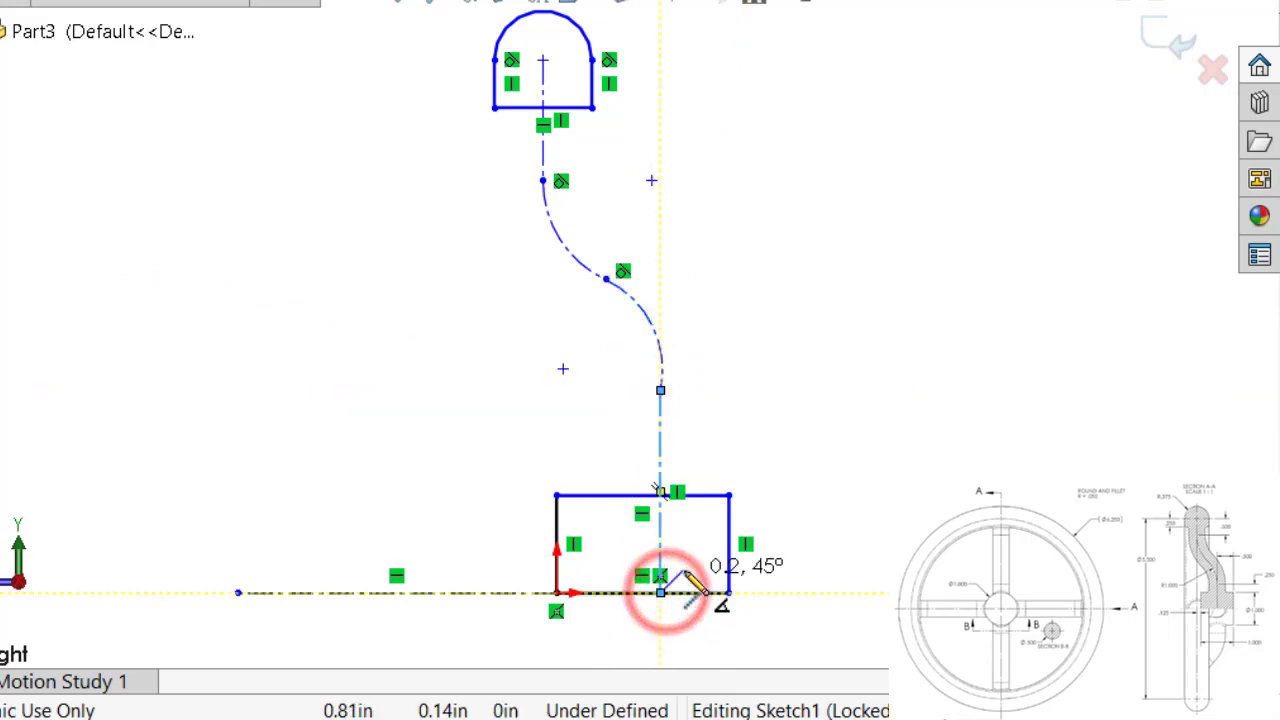
key("Escape")
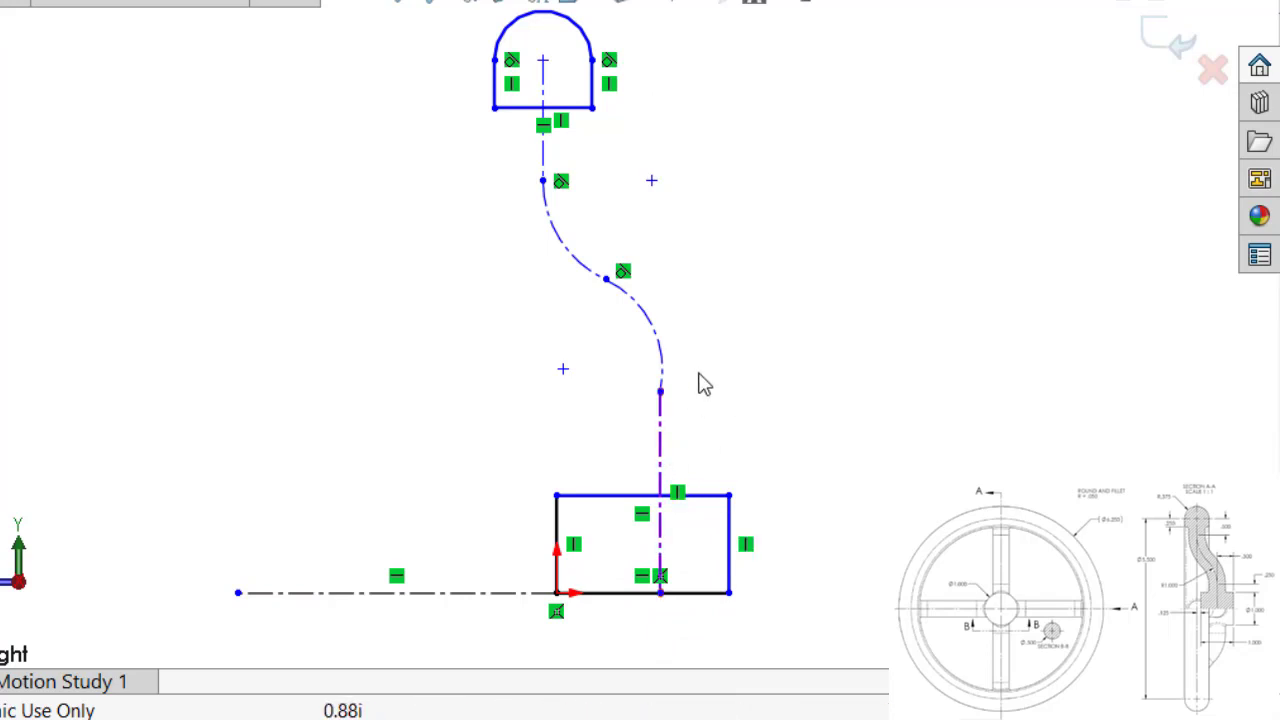
- Add a Tangent relation between the lower spoke arc and the vertical line below it
left_click(664, 413, "ctrl")
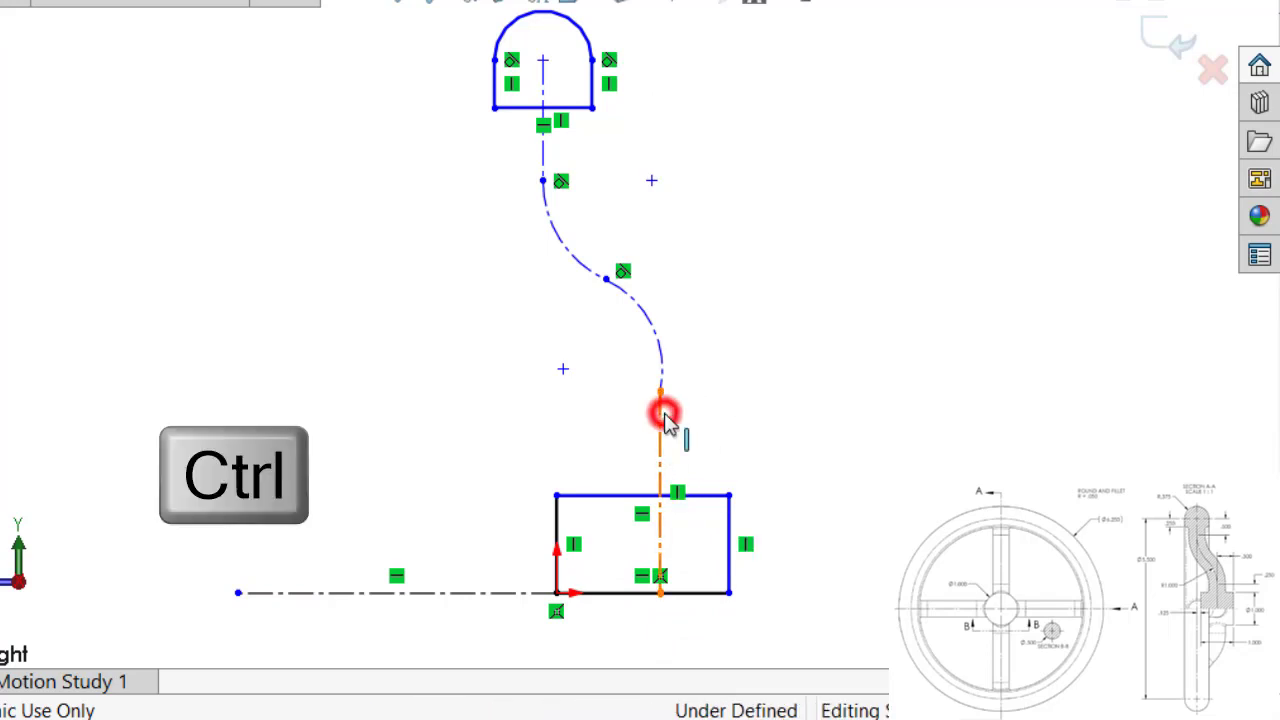
left_click(651, 329, "ctrl")
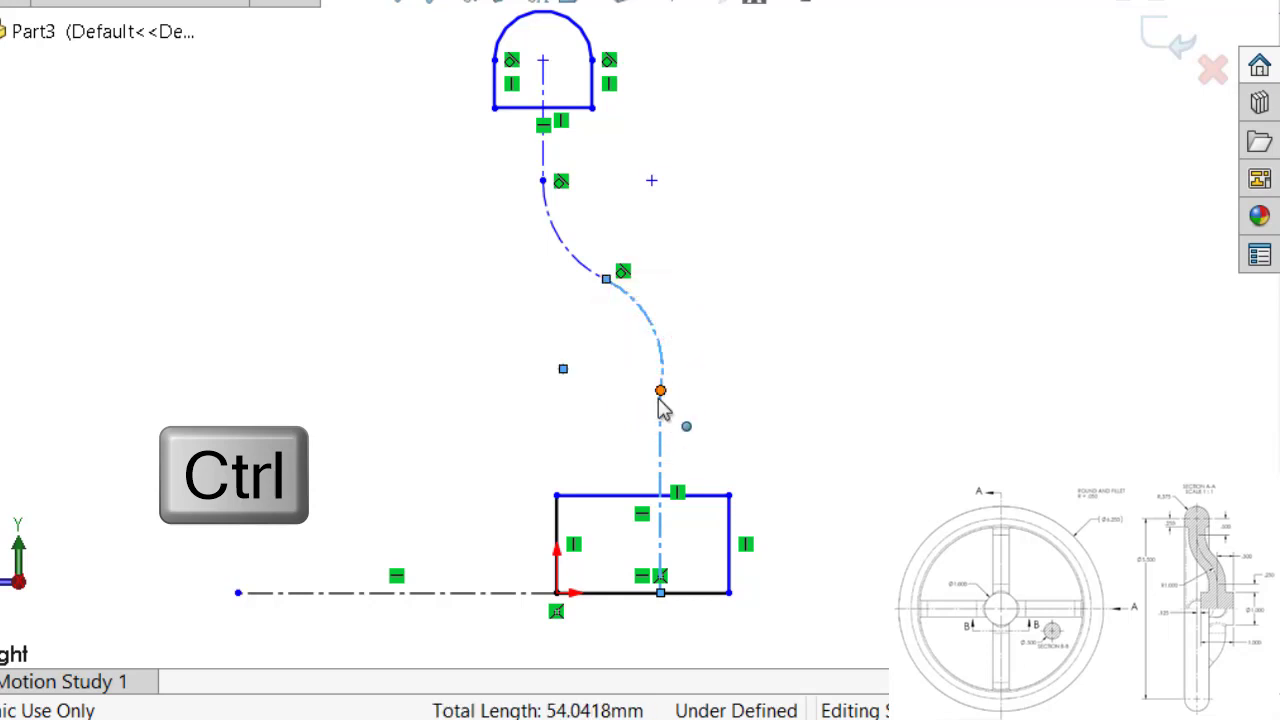
left_click(50, 588)
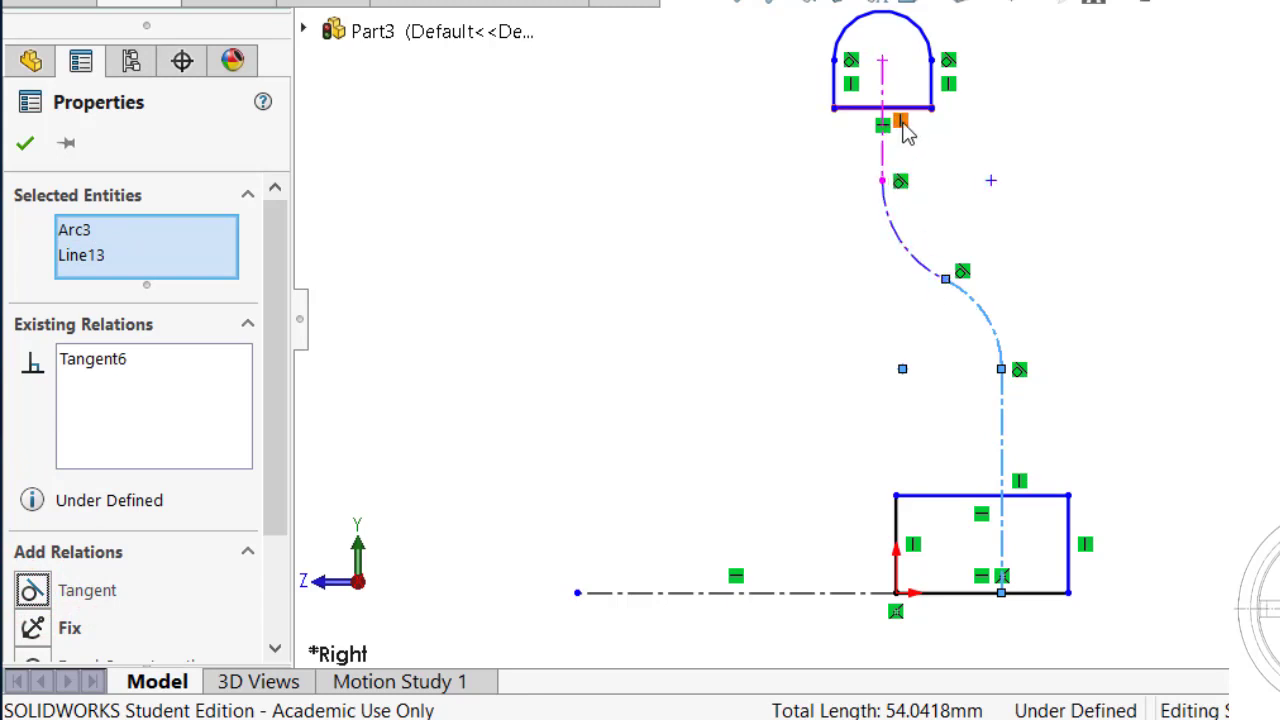
- Dimension the top arc centre 5.5 above the horizontal centerline
left_click(1111, 444)
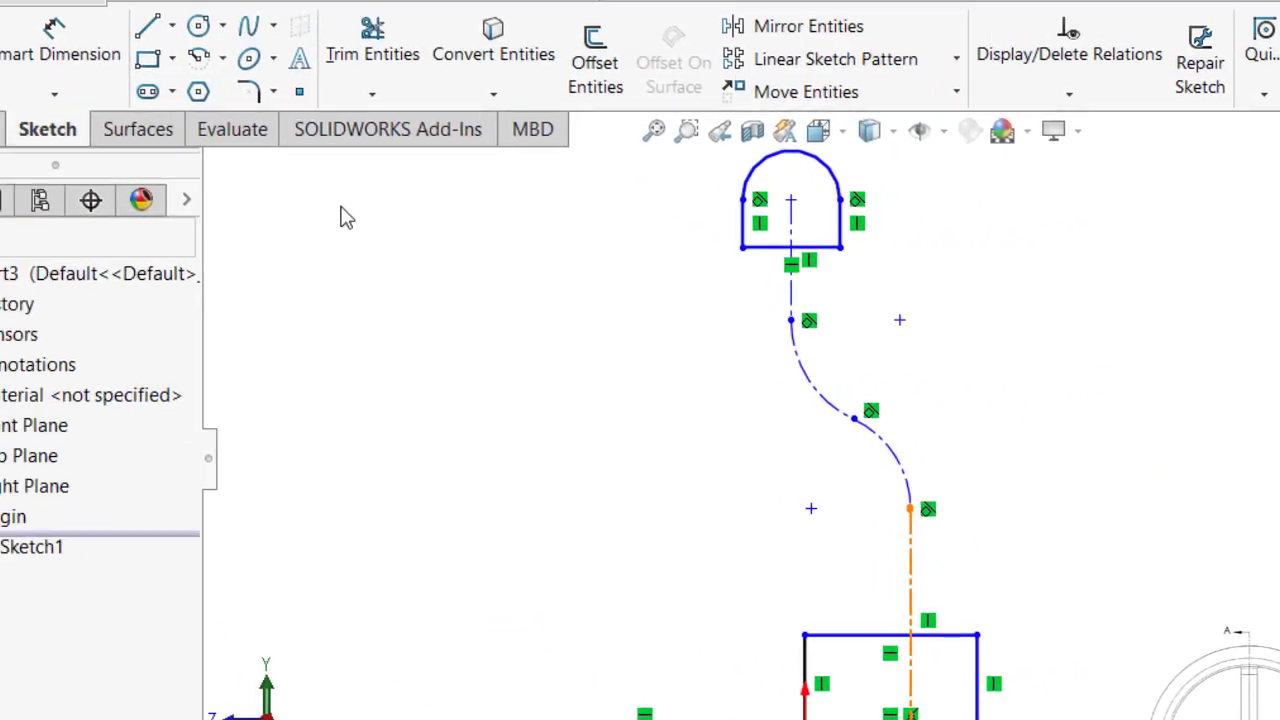
left_click(78, 50)
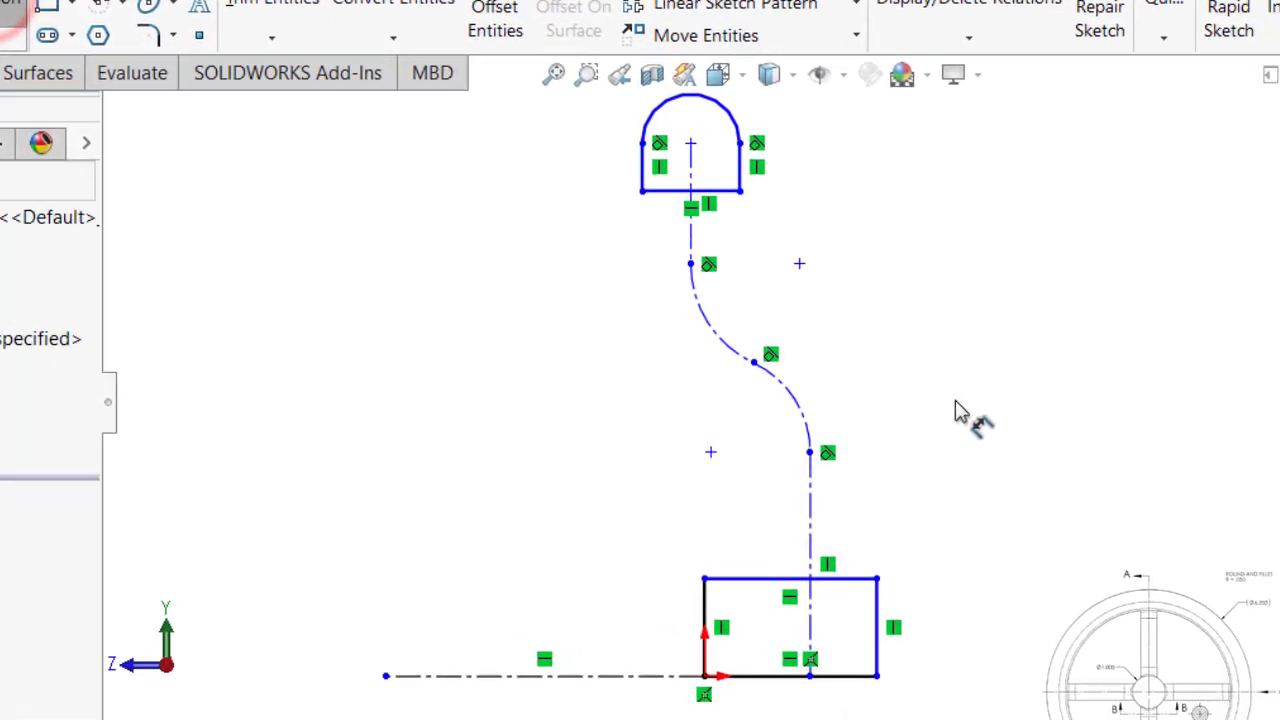
scroll(742, 388, "up", 2)
left_click(702, 185)
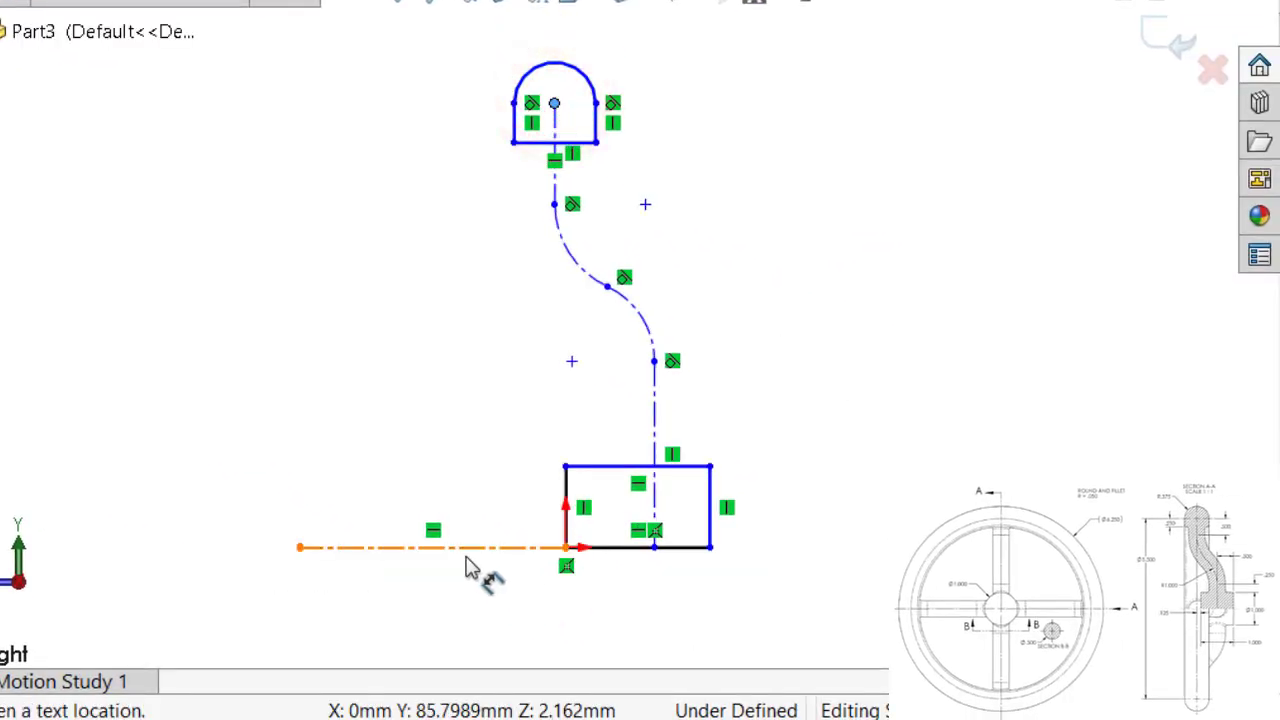
left_click(475, 547)
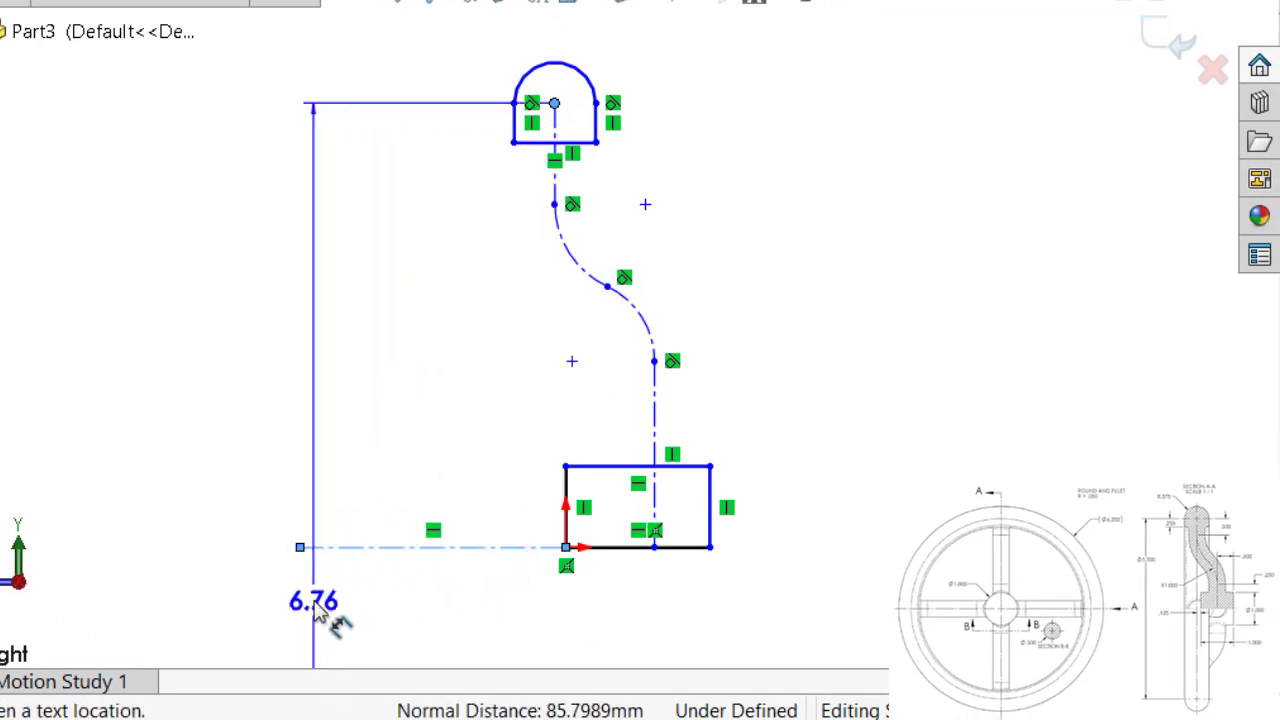
left_click(242, 590)
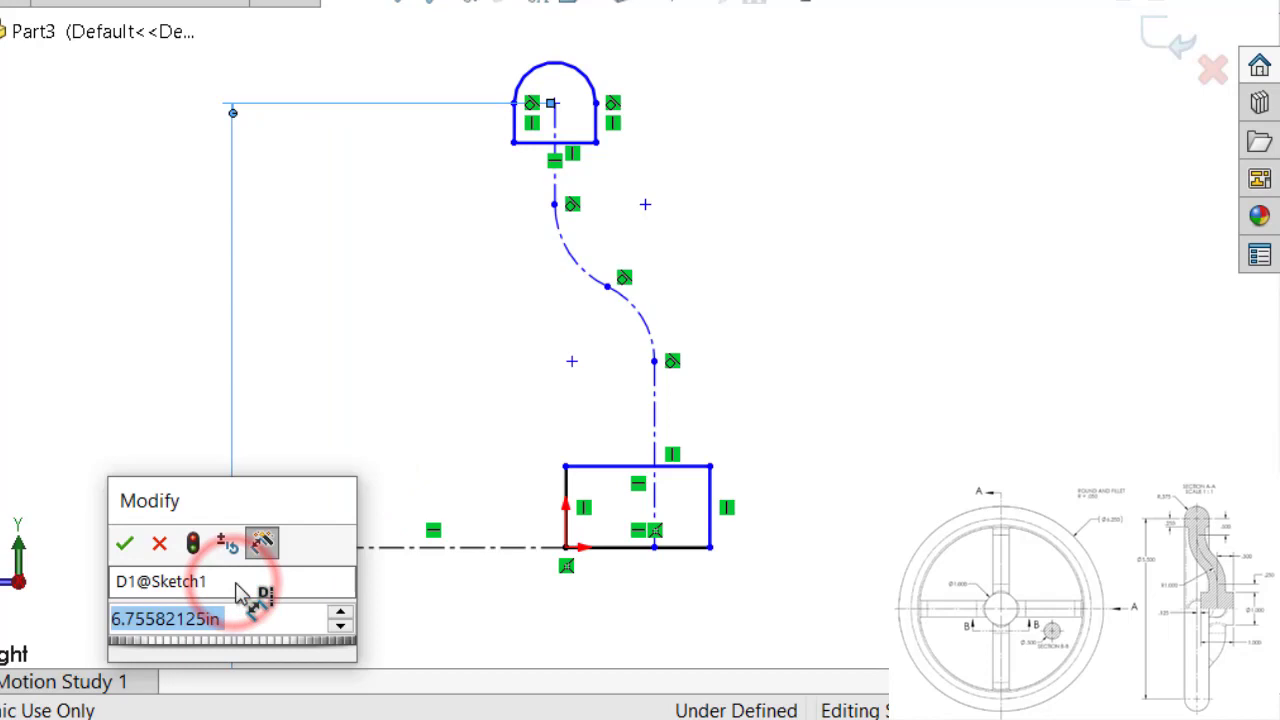
type("5.5")
key("Return")
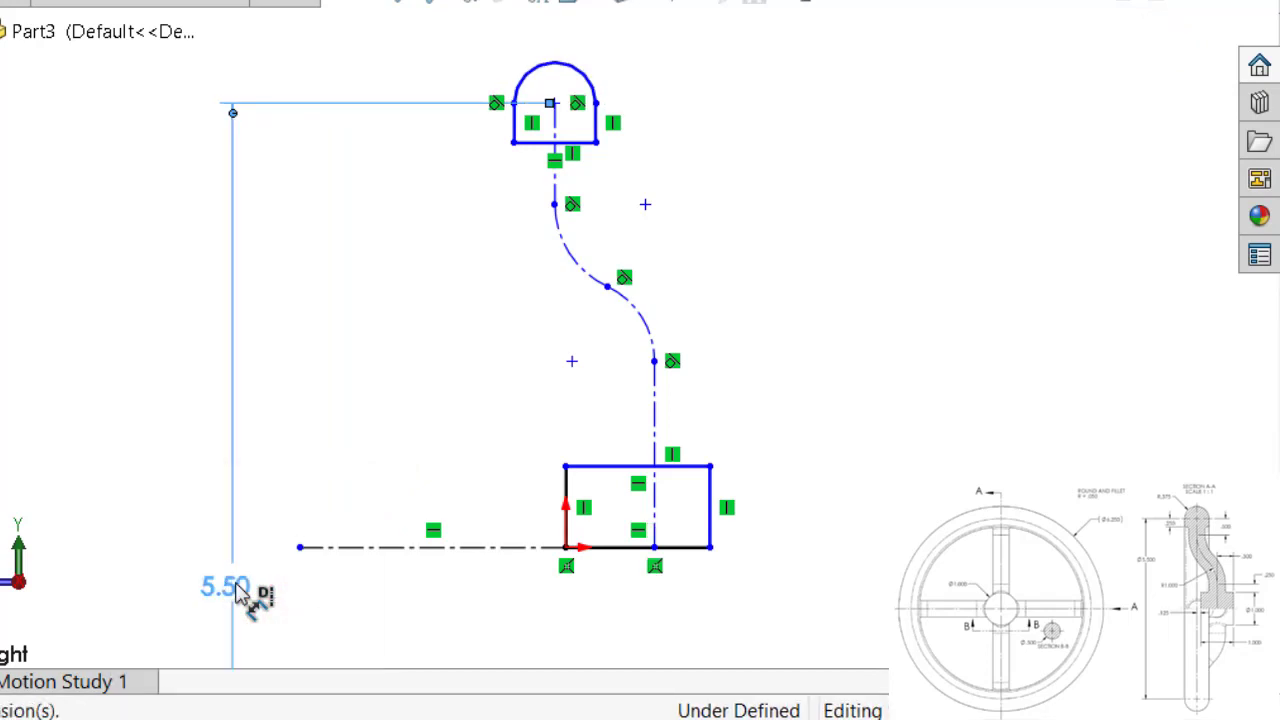
- Dimension the hub rectangle to 1 inch high and 1 inch wide
left_click(697, 468)
left_click(788, 546)
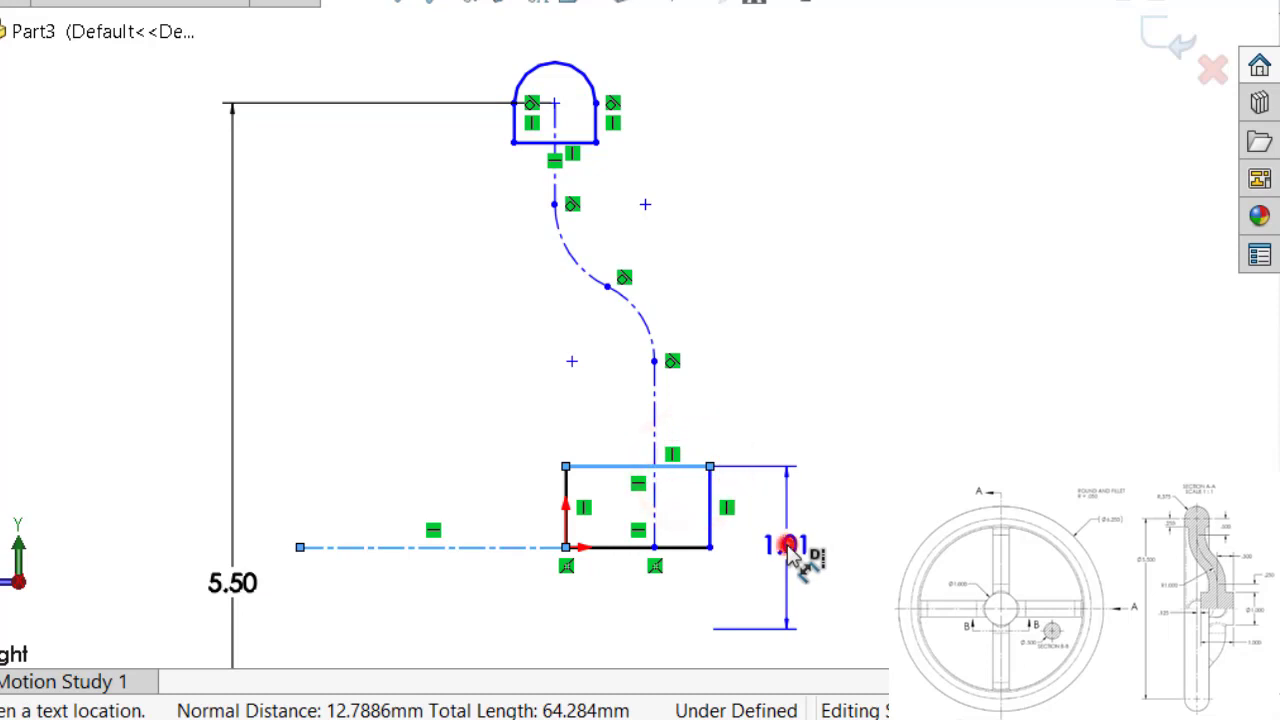
type("1")
key("Return")
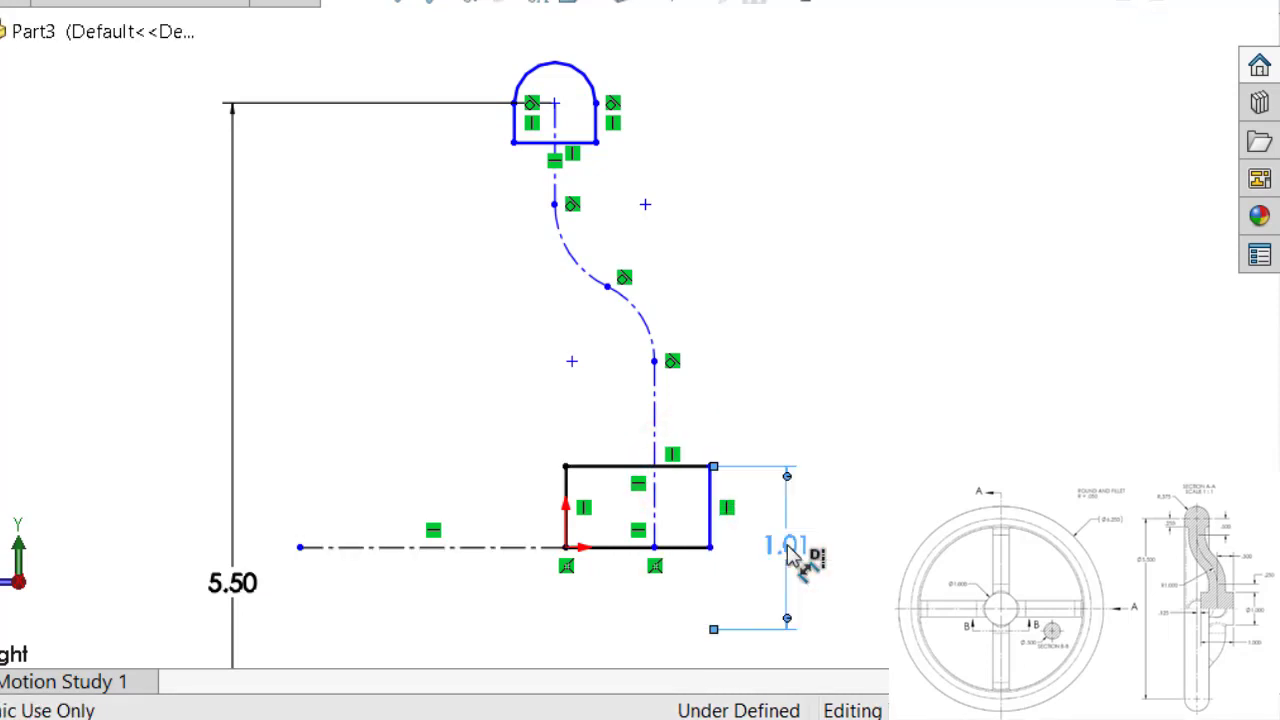
left_click(617, 548)
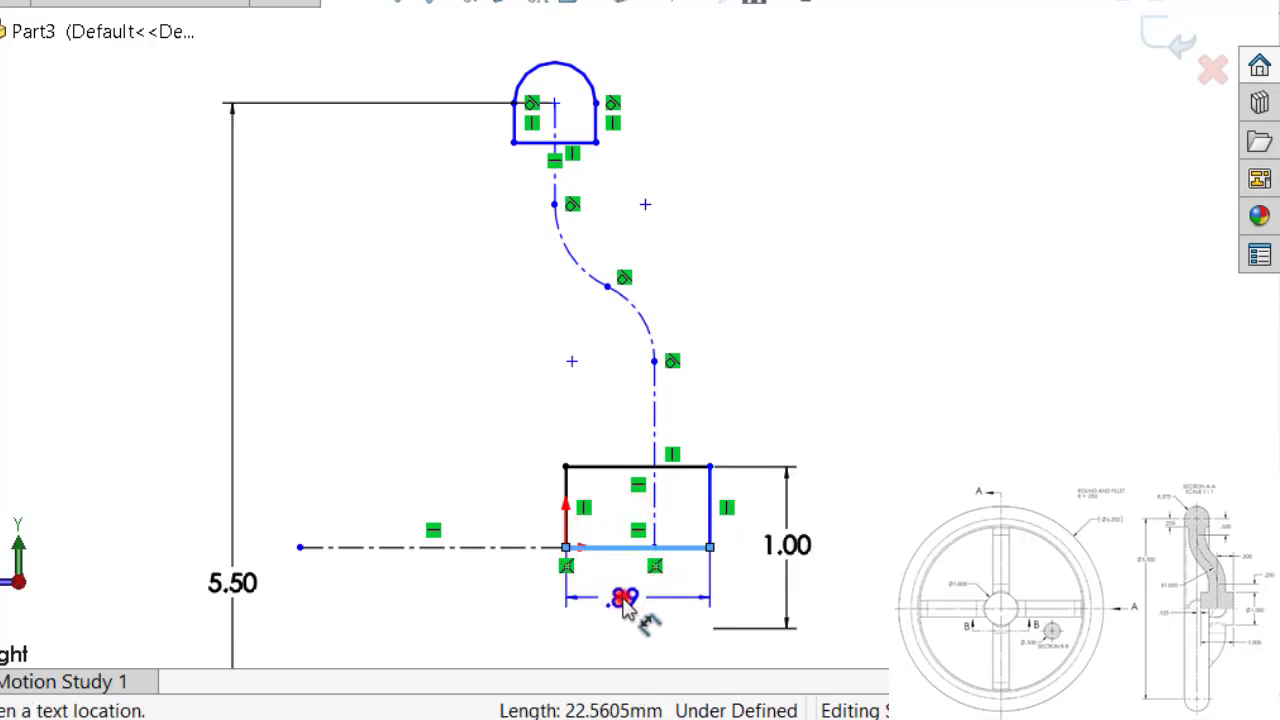
left_click(623, 598)
type("1")
key("Return")
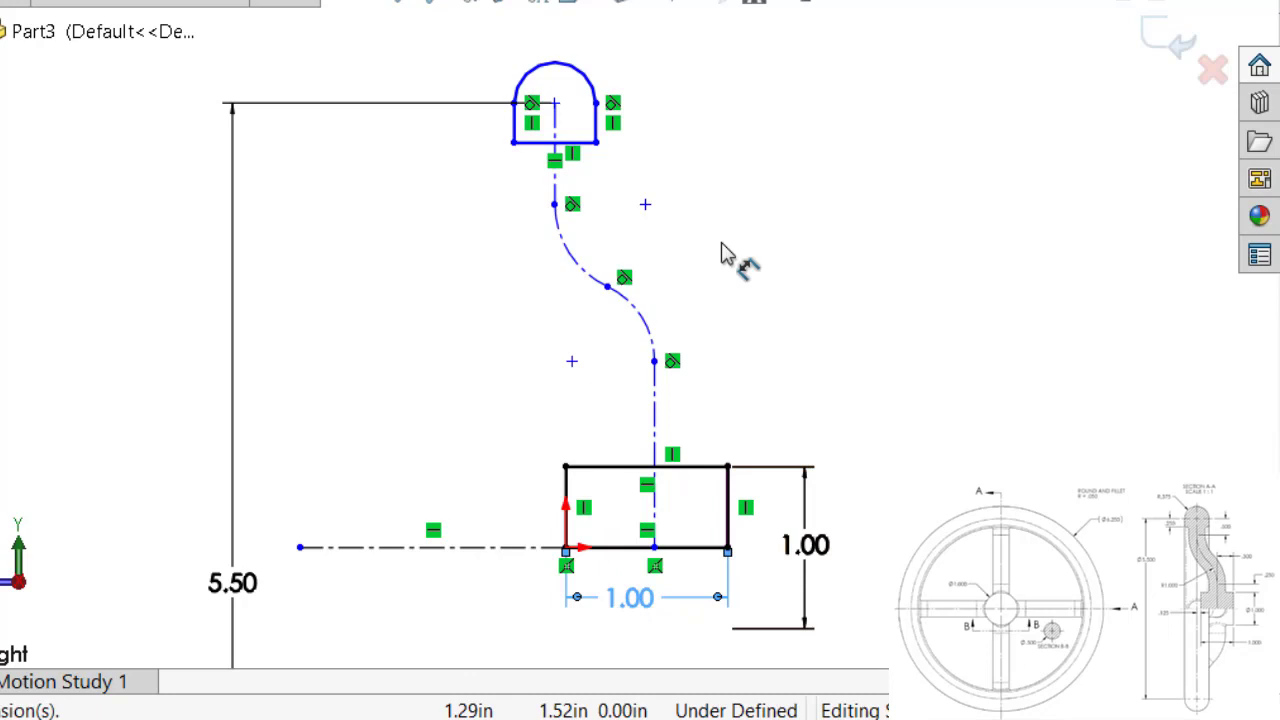
- Set the gap between the rectangle's left edge and the vertical path line to .125
scroll(600, 470, "down", 2)
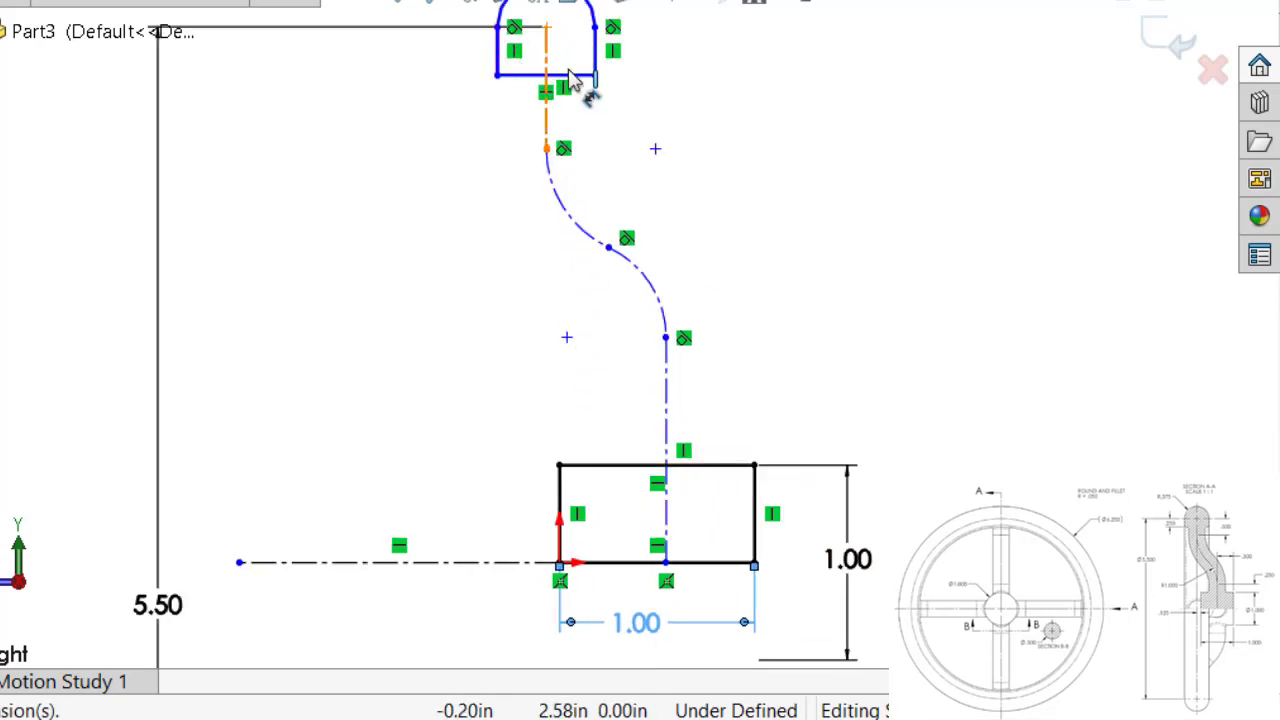
left_click(560, 492)
scroll(585, 118, "down", 2)
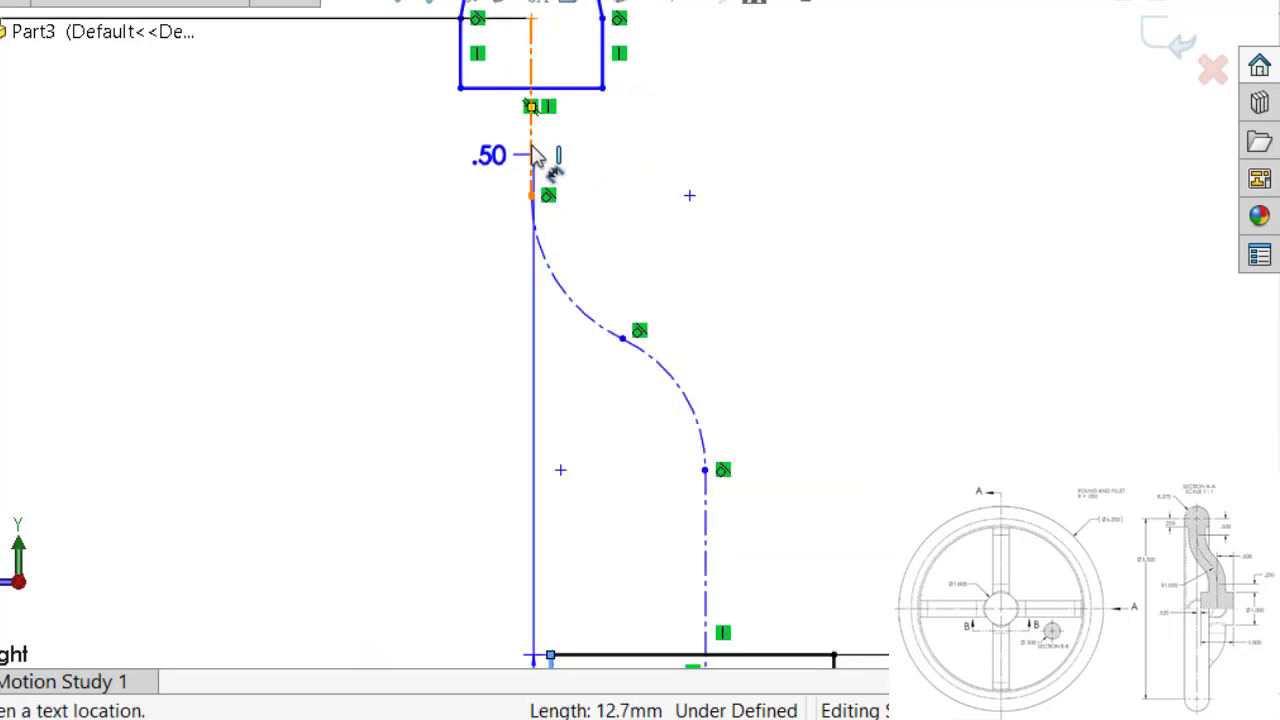
left_click(533, 150)
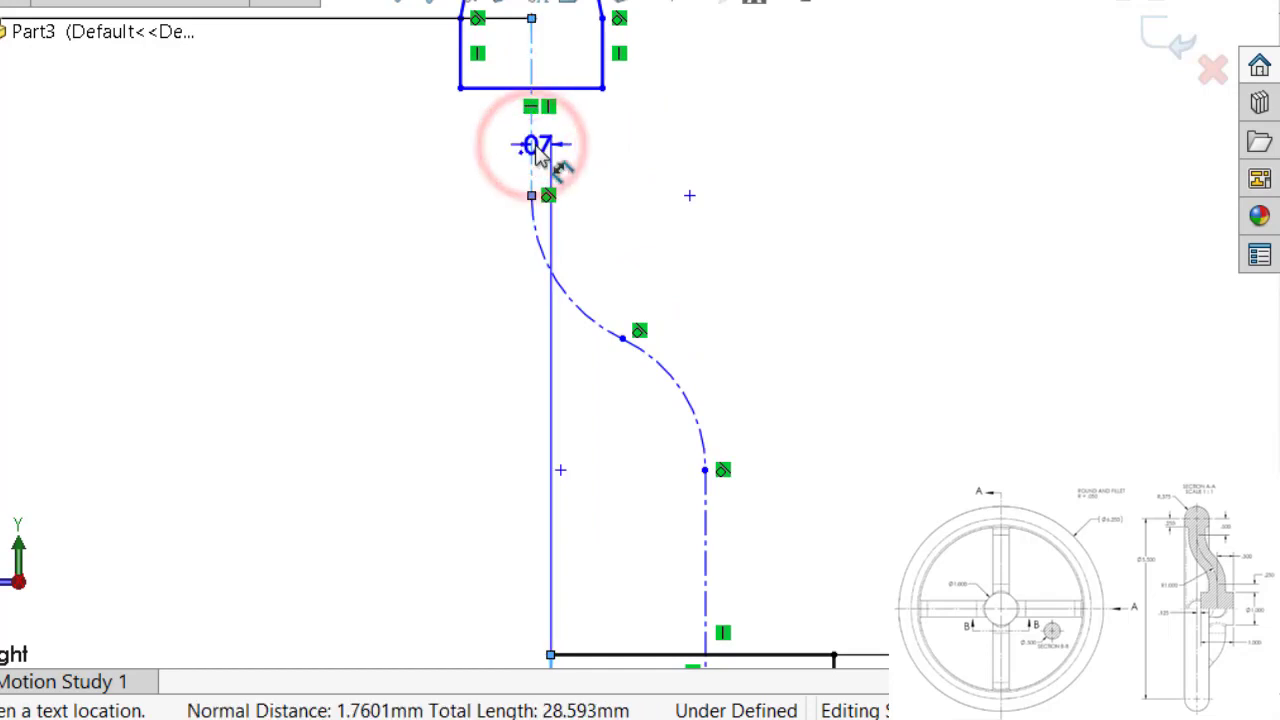
scroll(560, 162, "down", 2)
scroll(548, 170, "down", 2)
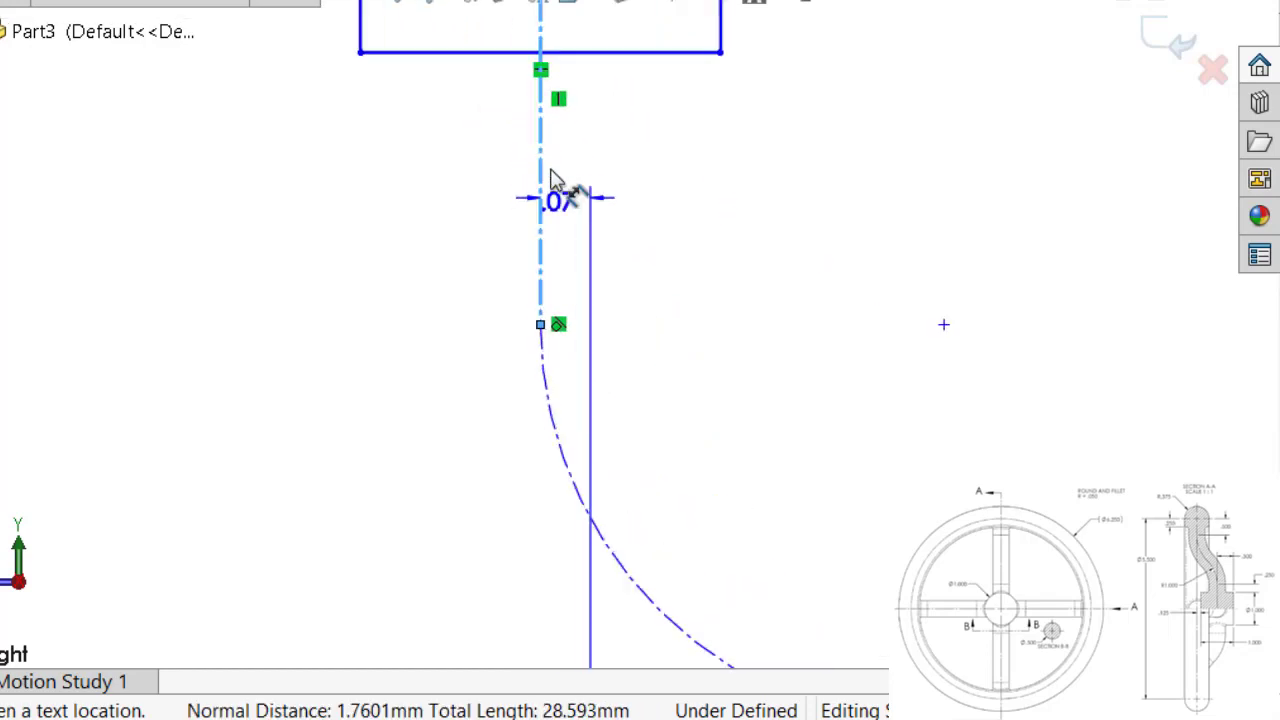
scroll(560, 195, "up", 2)
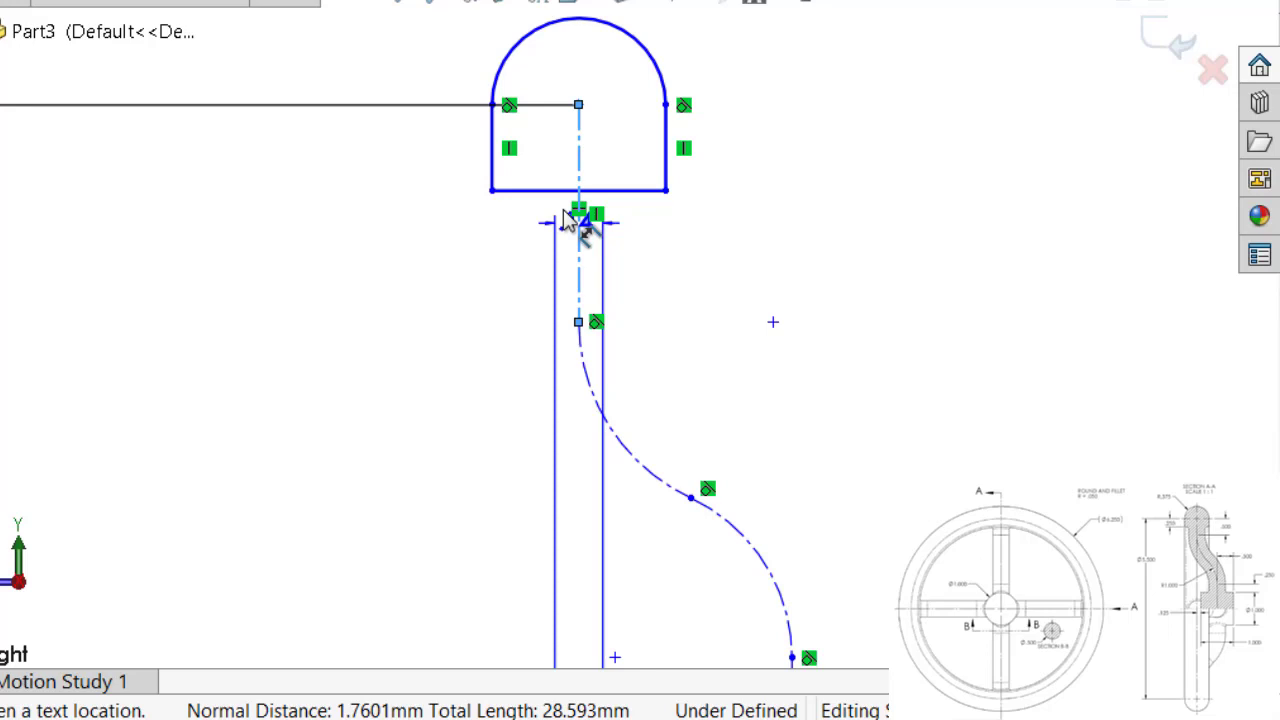
scroll(549, 366, "up", 2)
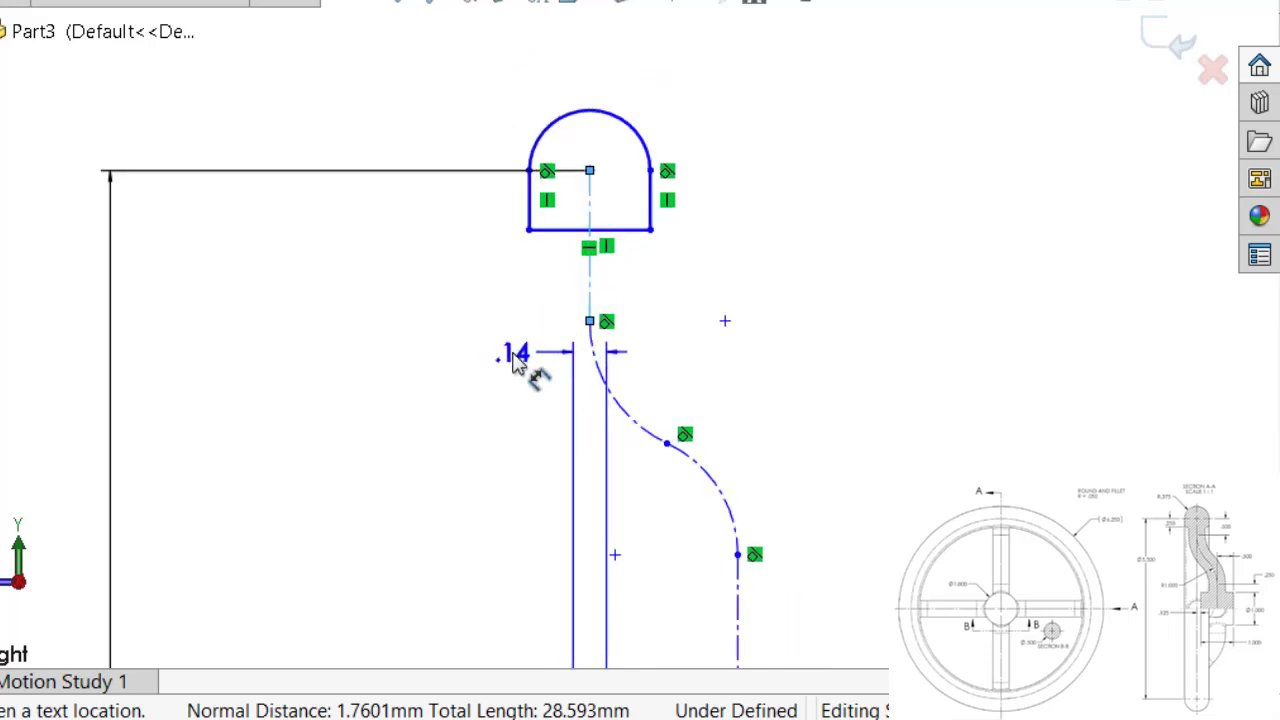
scroll(520, 364, "up", 4)
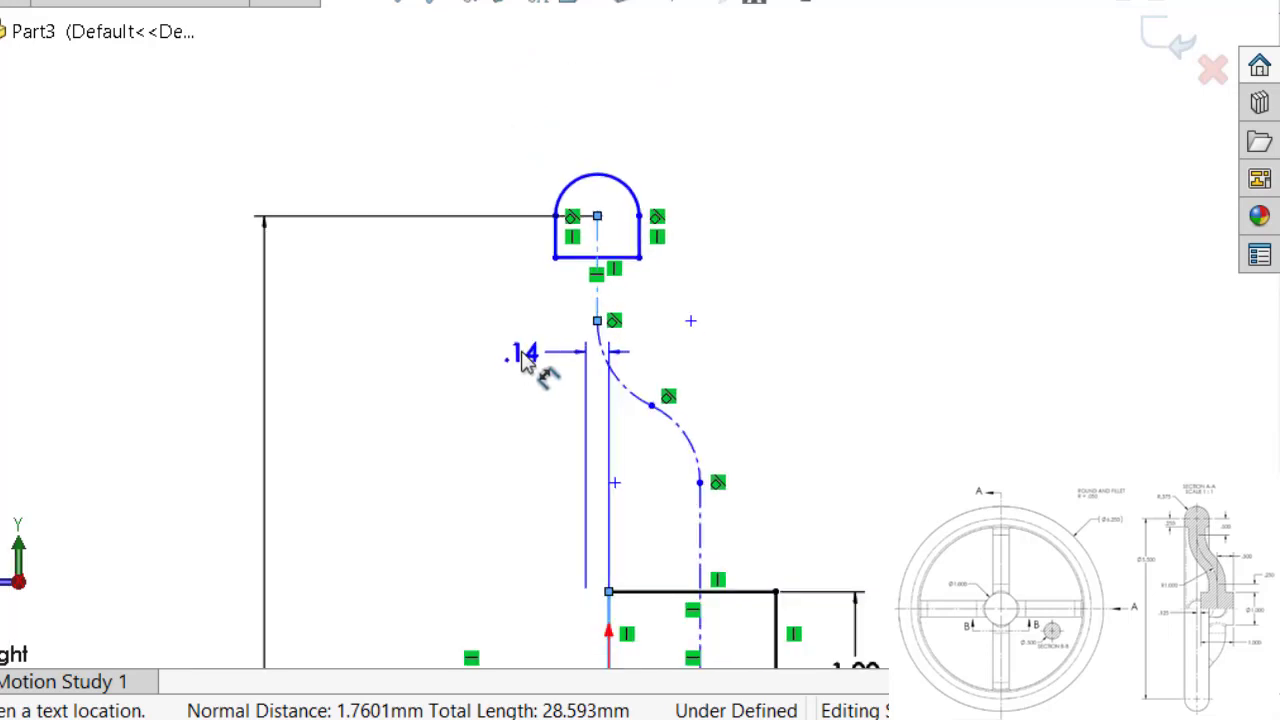
scroll(570, 395, "up", 1)
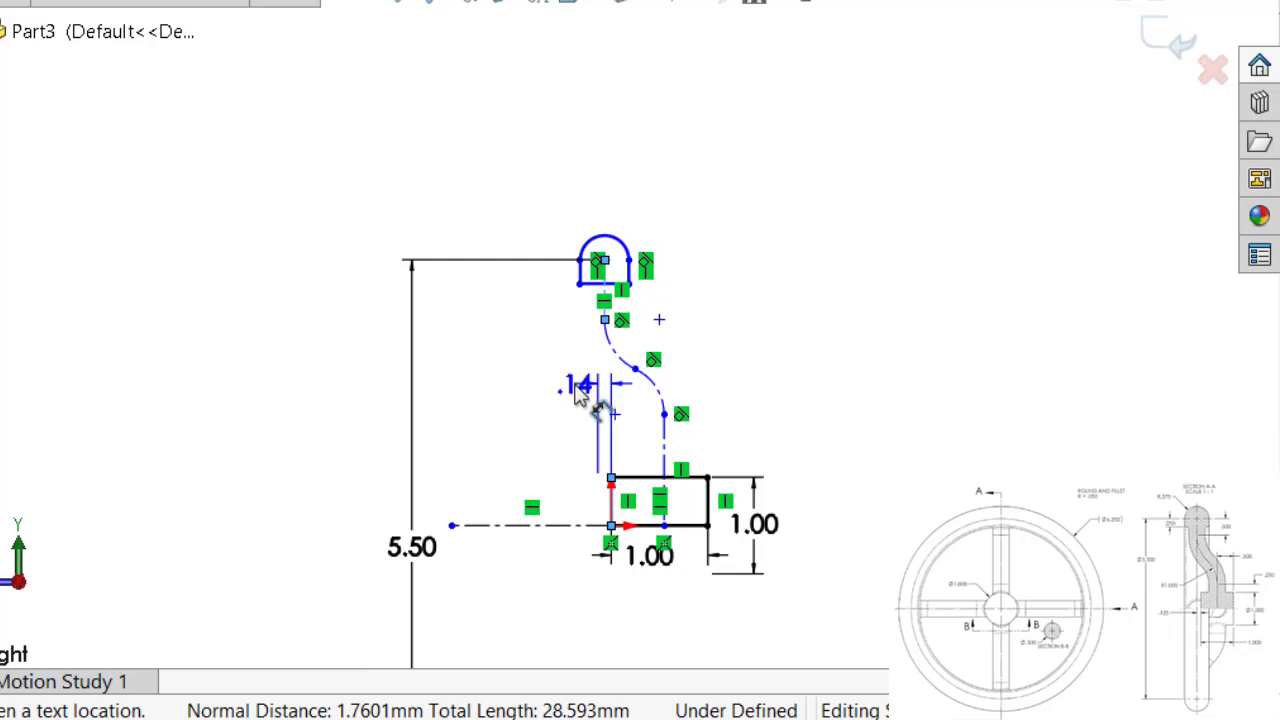
scroll(577, 393, "down", 1)
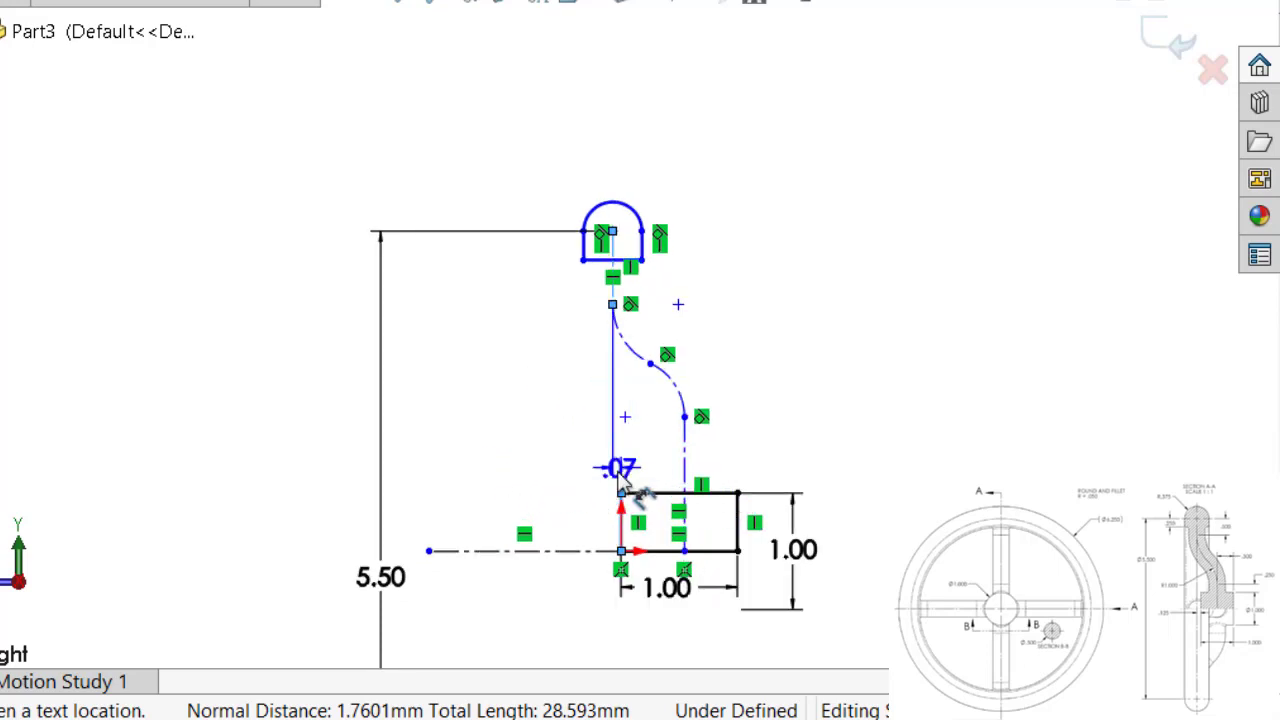
scroll(655, 335, "down", 3)
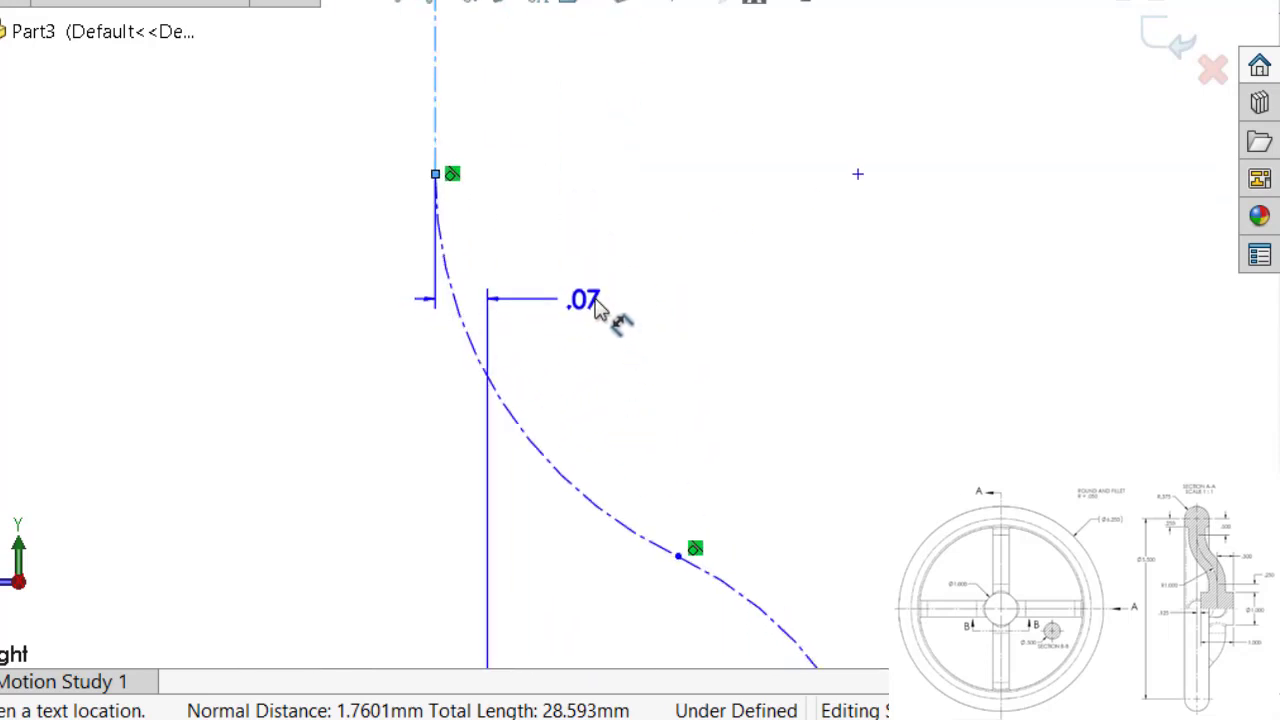
scroll(597, 308, "down", 2)
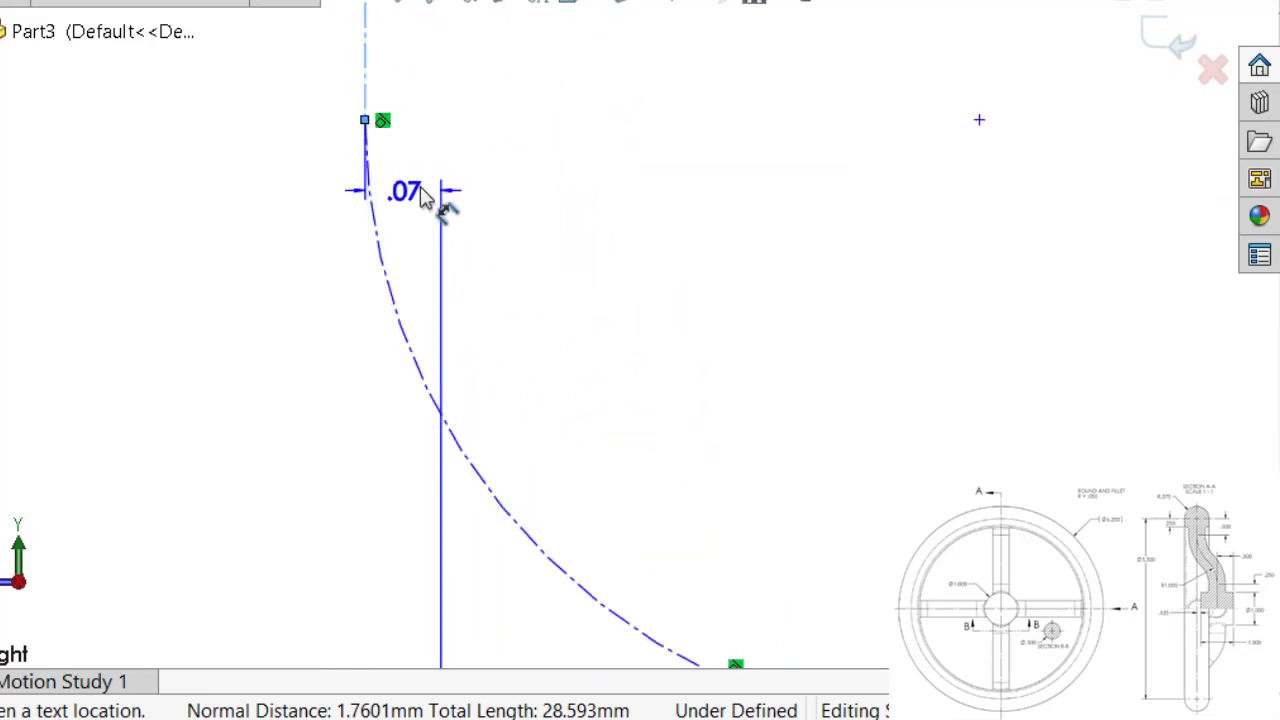
left_click(421, 192)
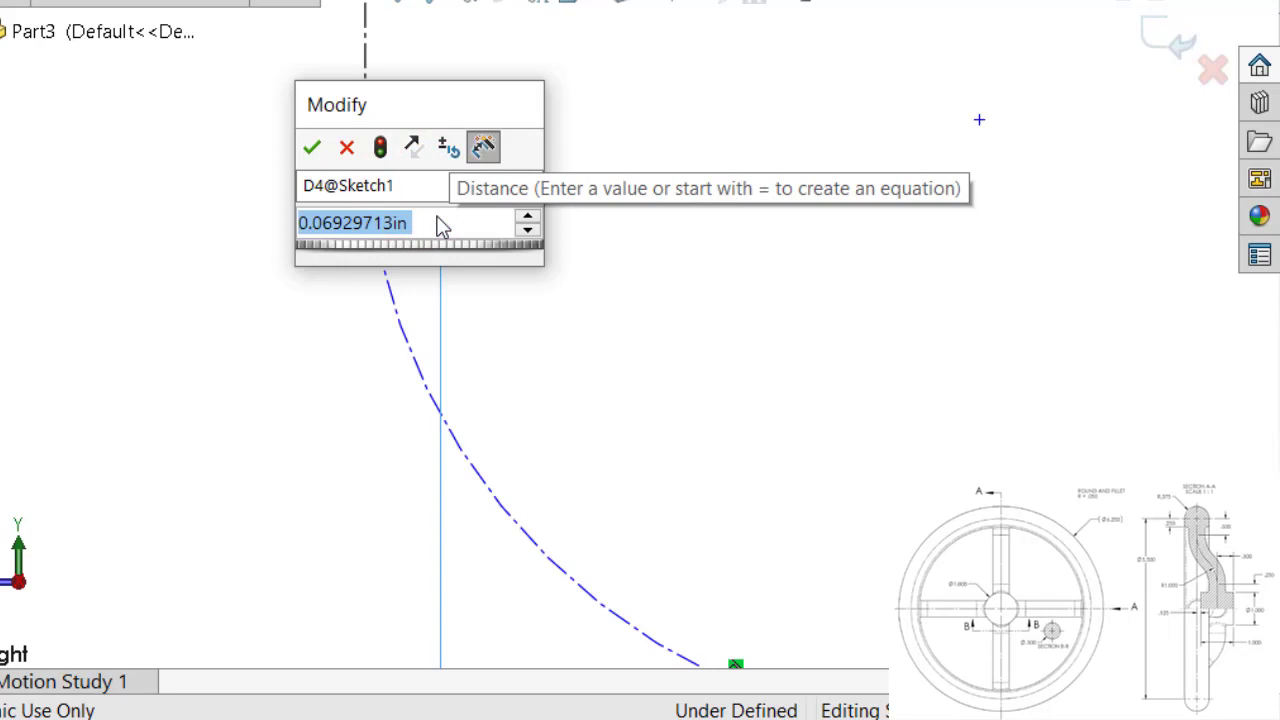
type(".125")
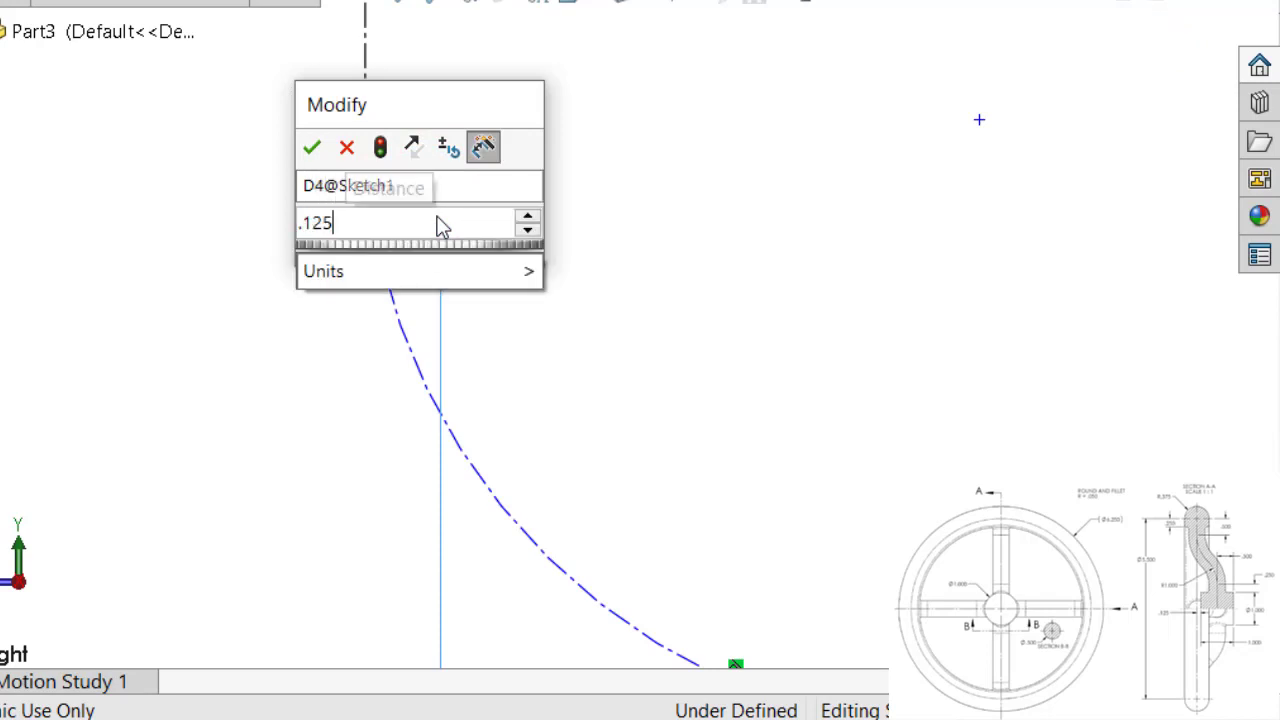
key("Return")
- Move the .13 dimension label down beside the lower rectangle
left_click(504, 210)
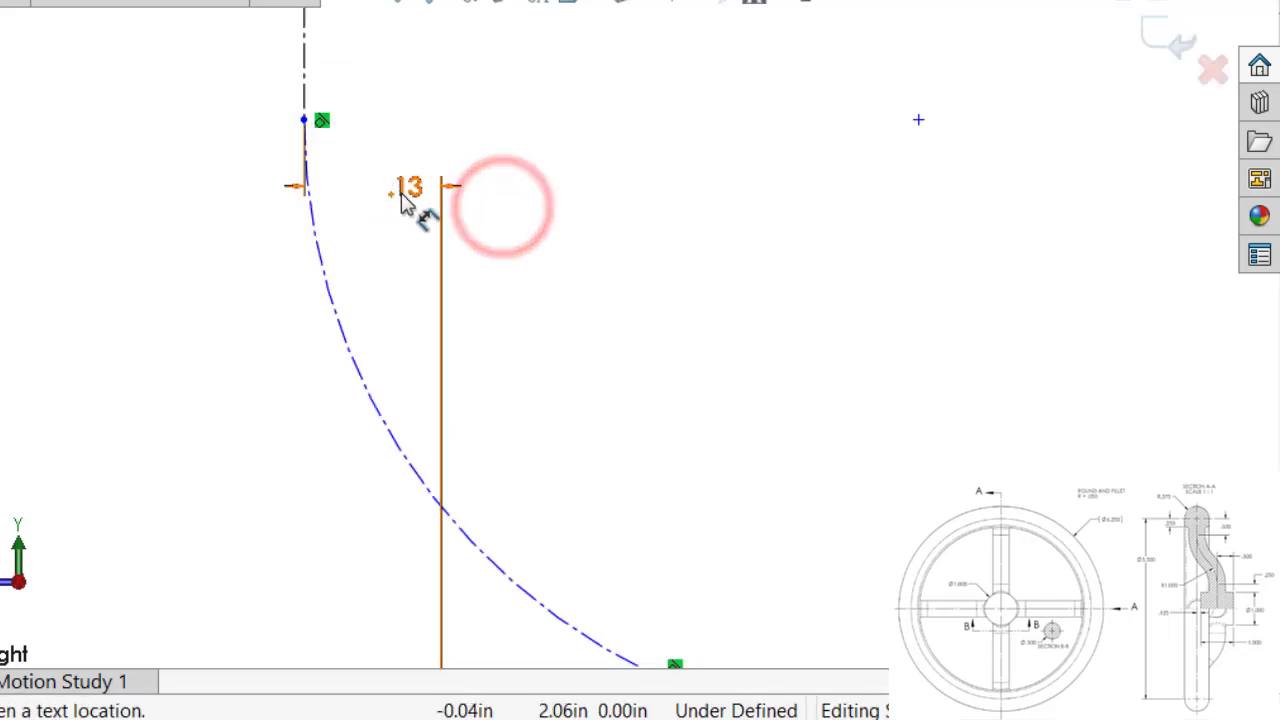
left_click_drag(403, 191, 248, 640)
key("z")
key("z")
key("z")
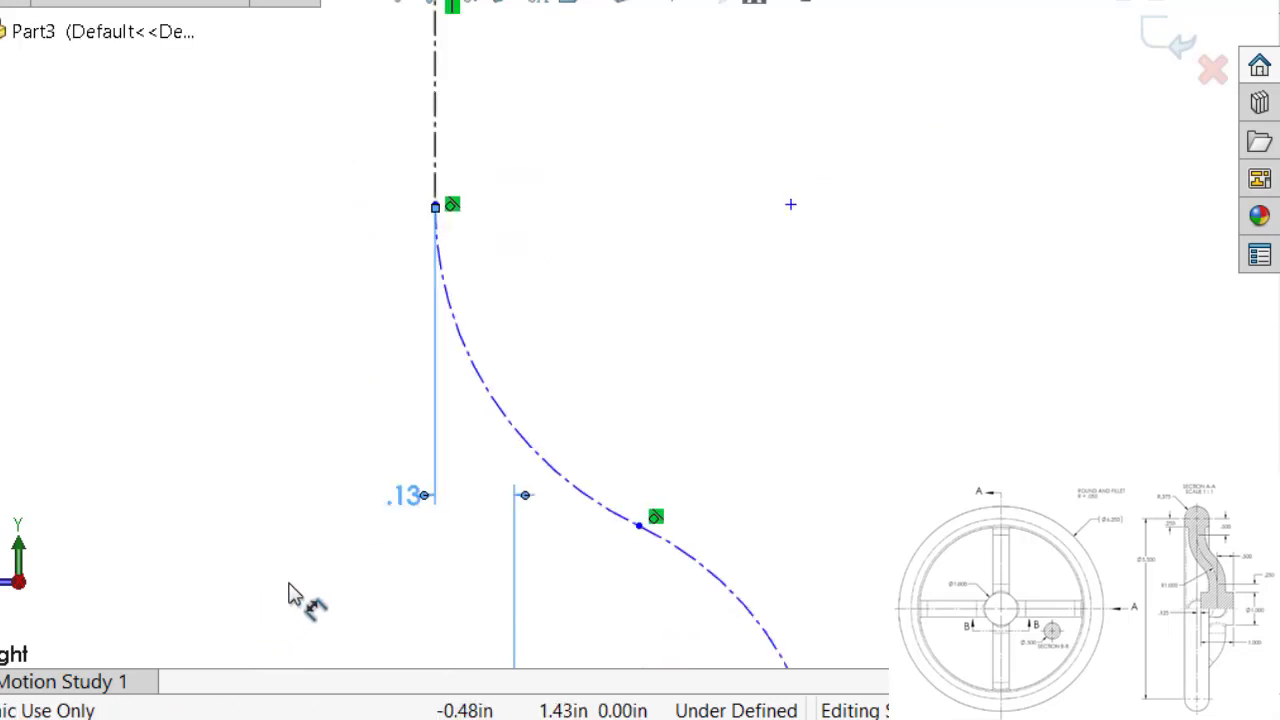
key("z")
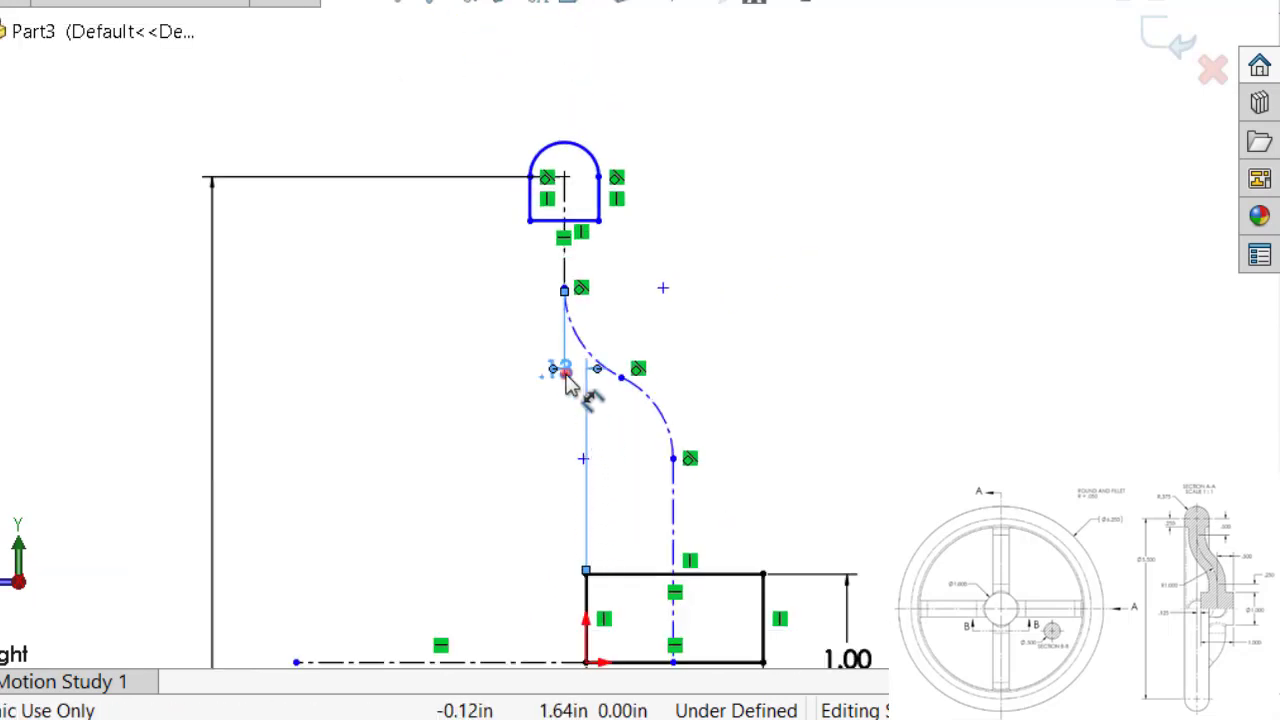
left_click_drag(563, 369, 512, 610)
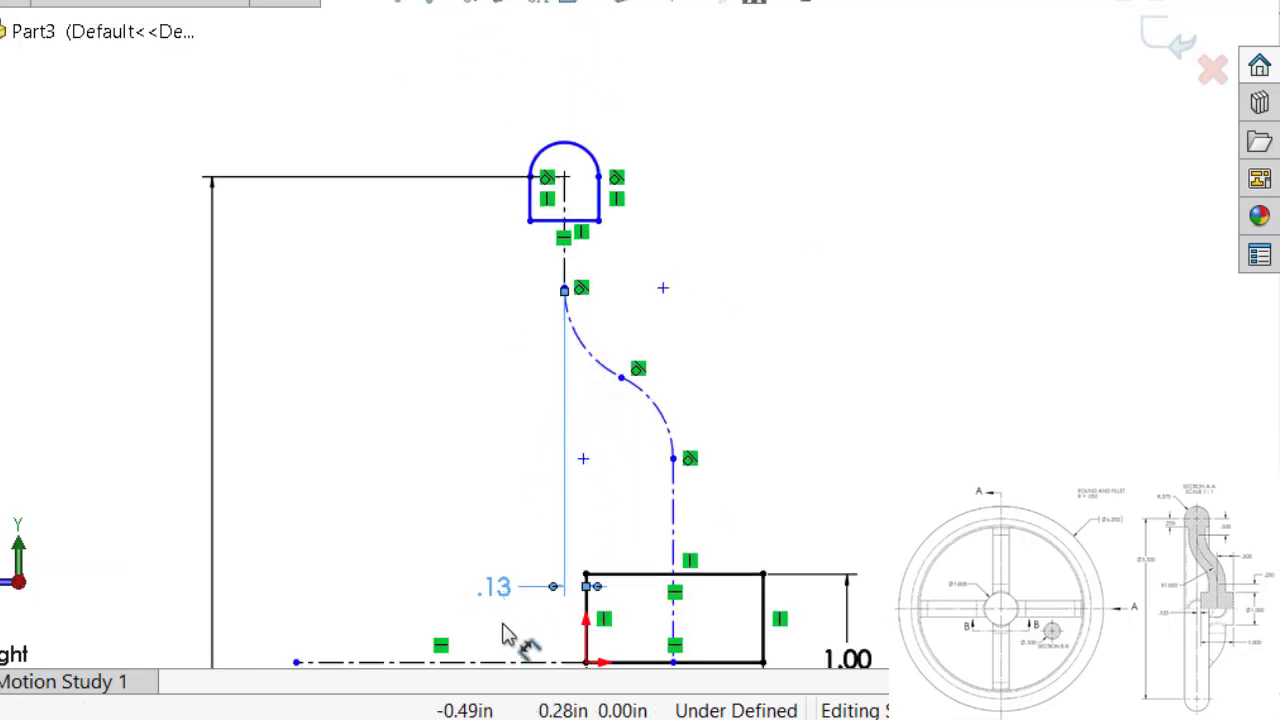
- Set the D4 dimension's unit precision to .123 so it reads .125
left_click(405, 568)
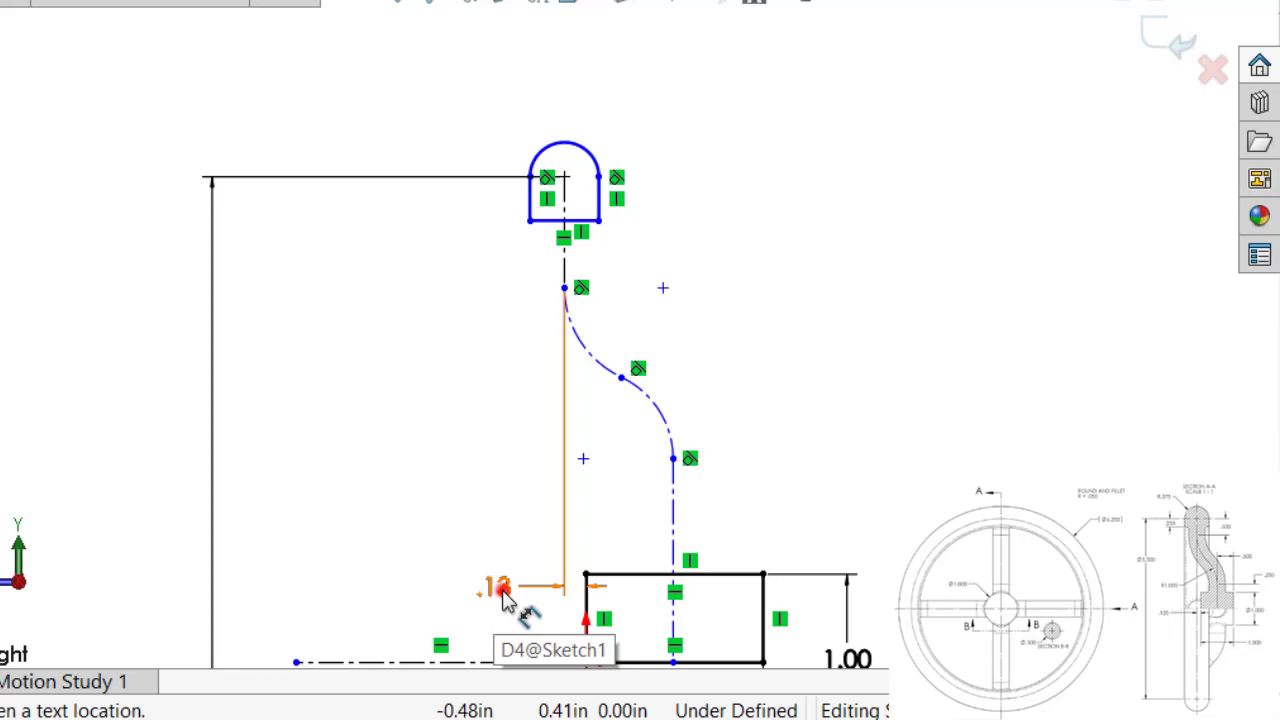
left_click(503, 597)
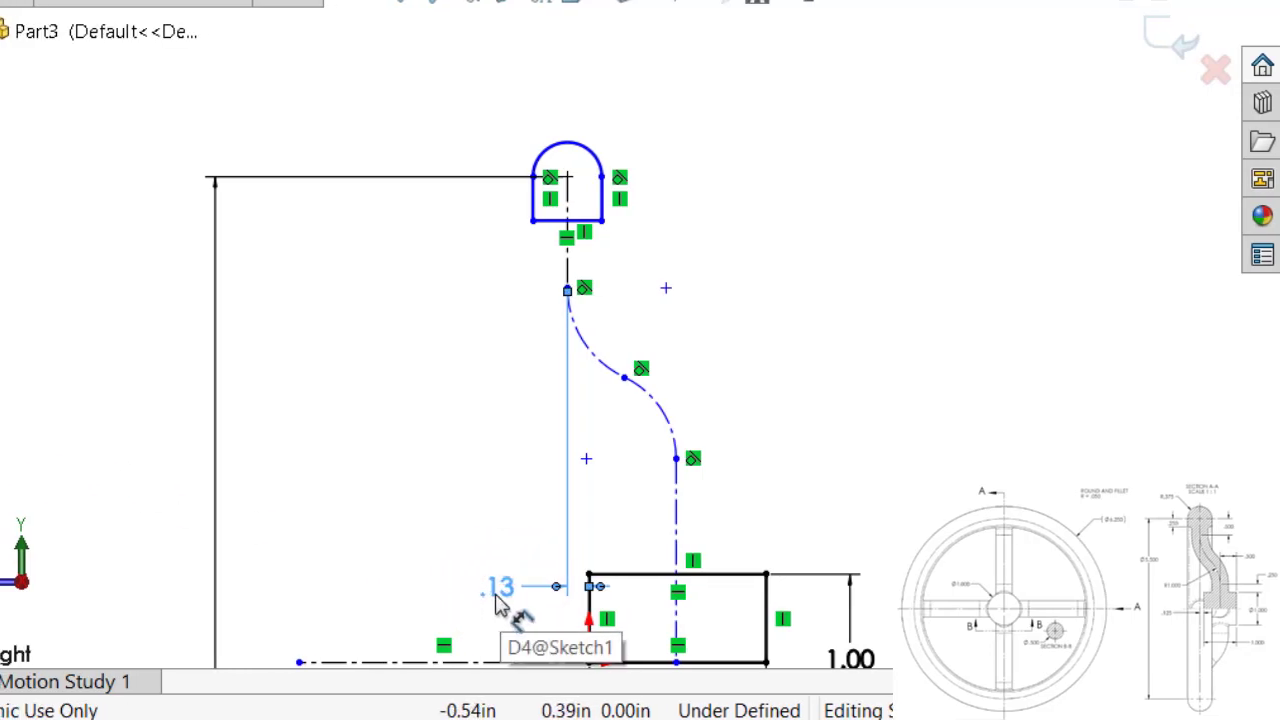
left_click_drag(277, 432, 268, 446)
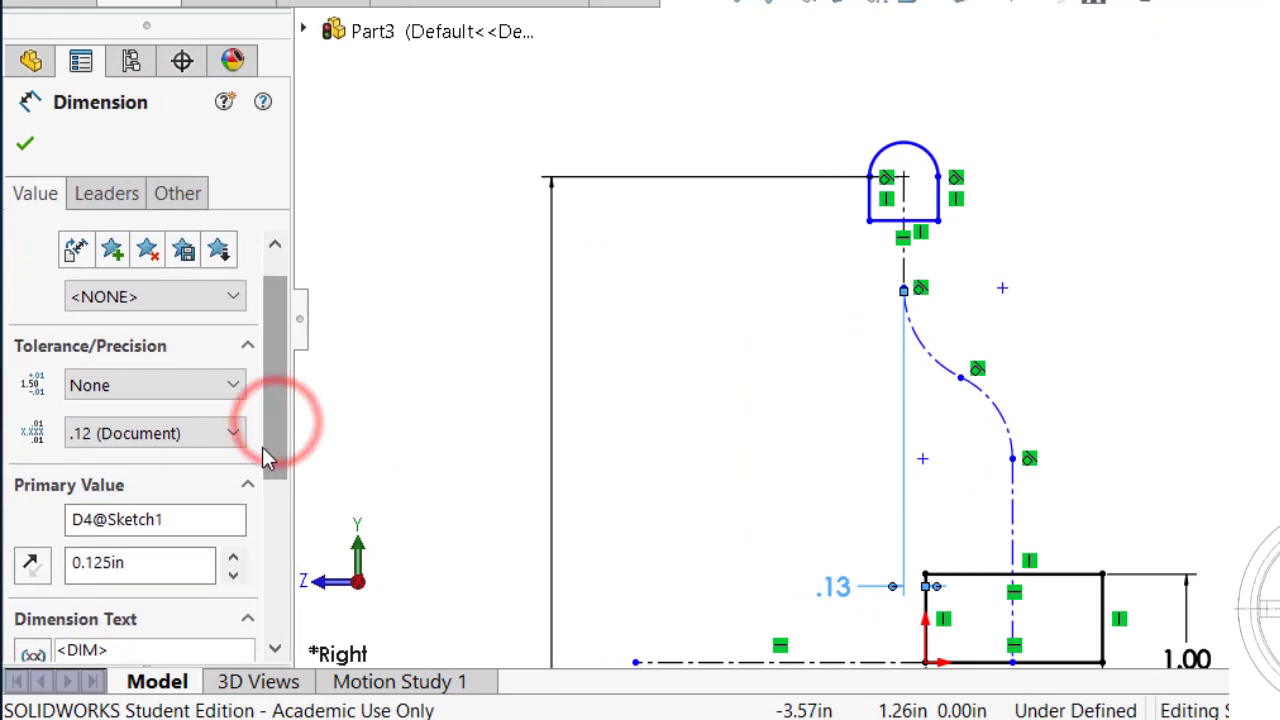
left_click(203, 440)
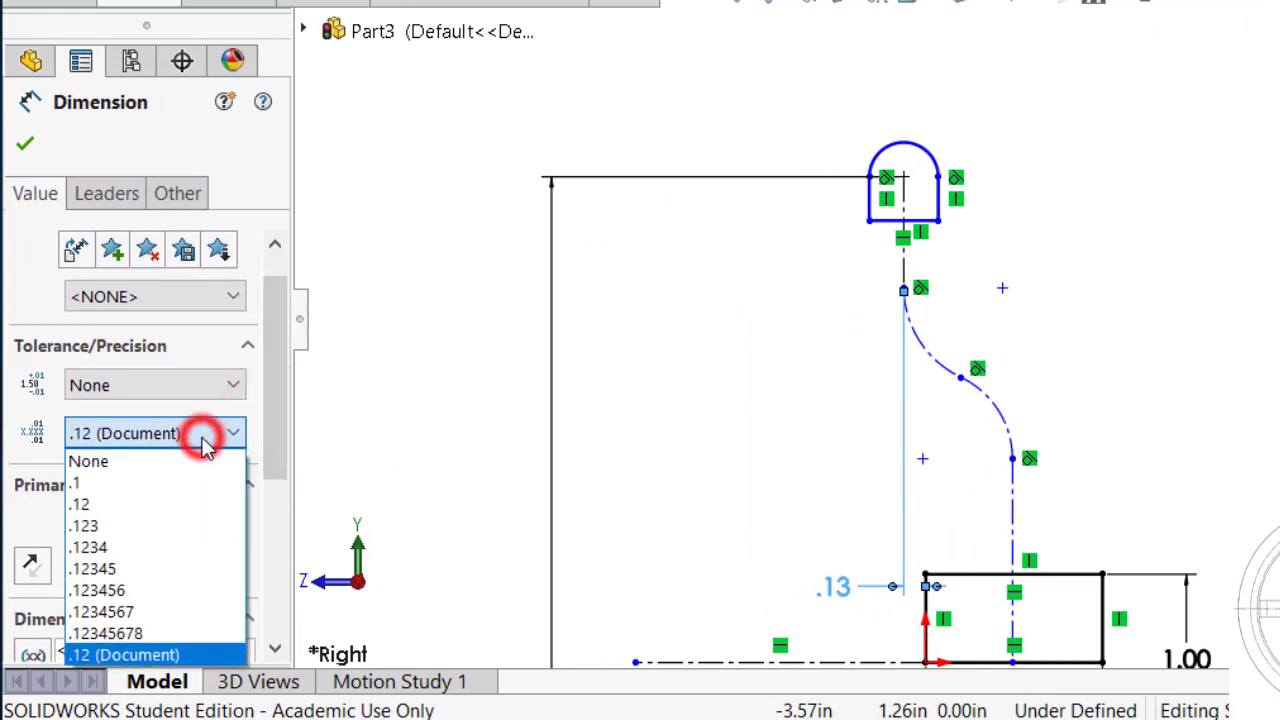
left_click(168, 528)
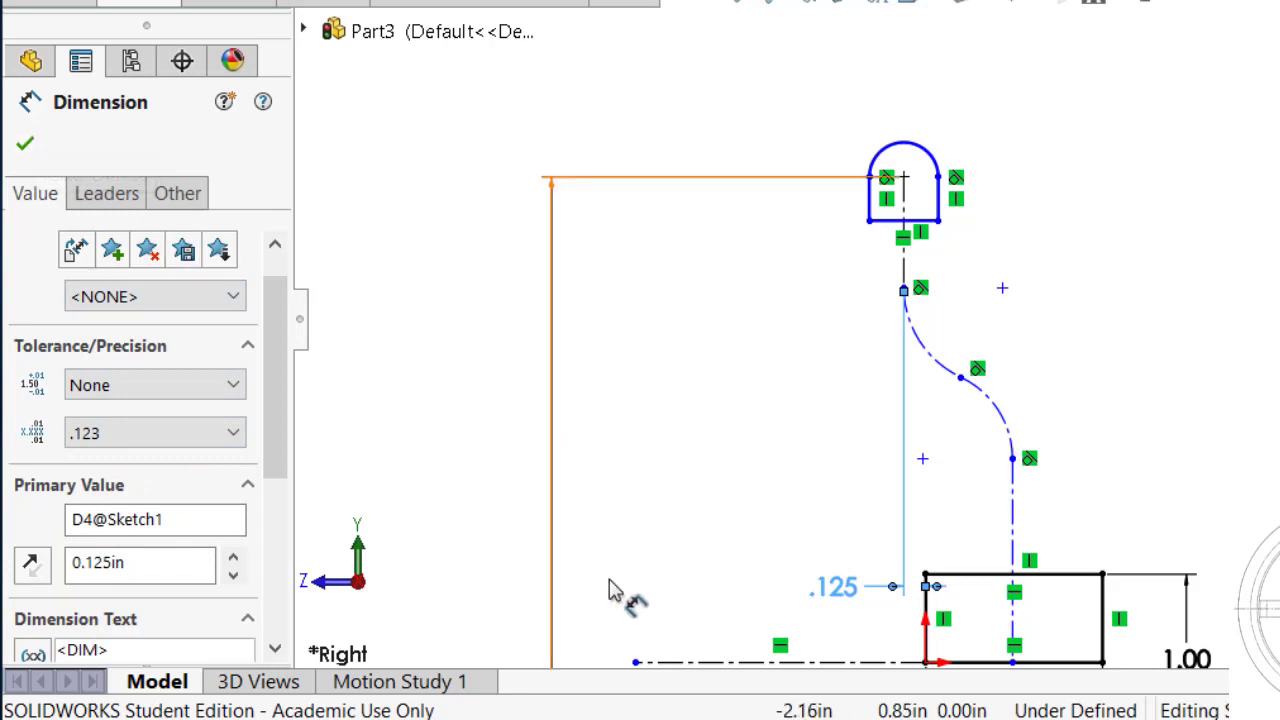
left_click(766, 608)
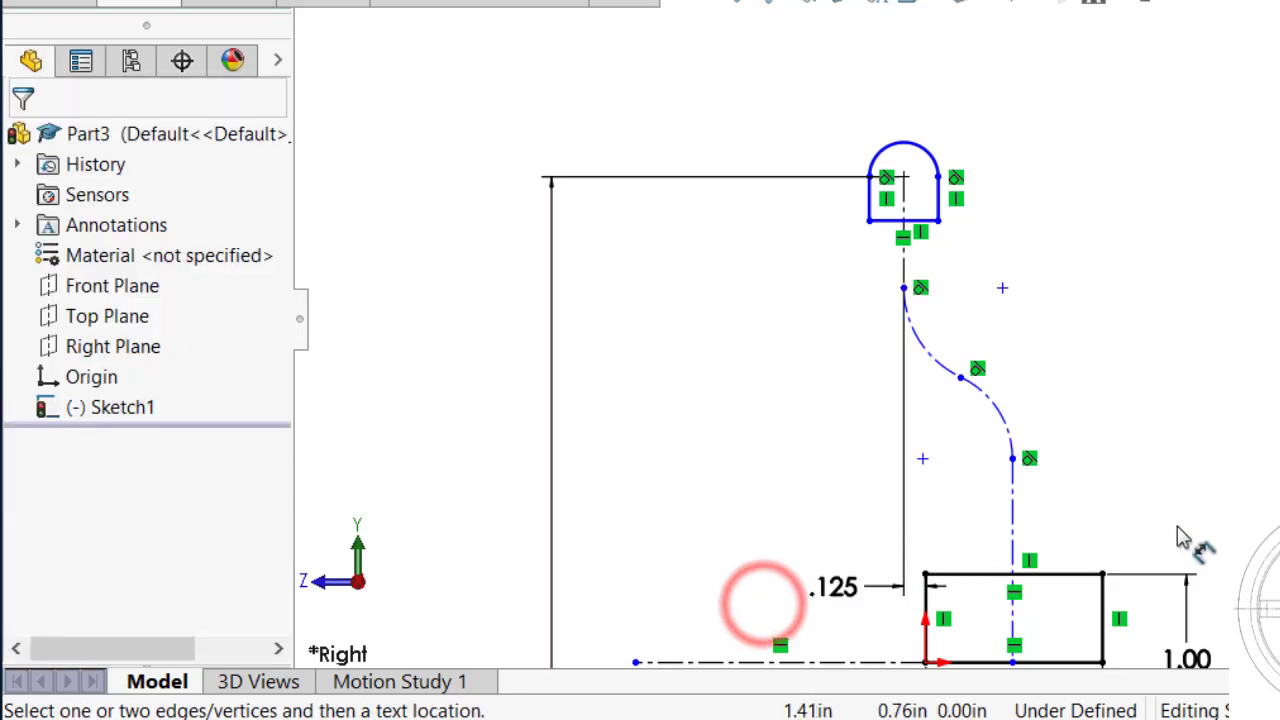
scroll(1143, 580, "up", 2)
scroll(1145, 588, "down", 2)
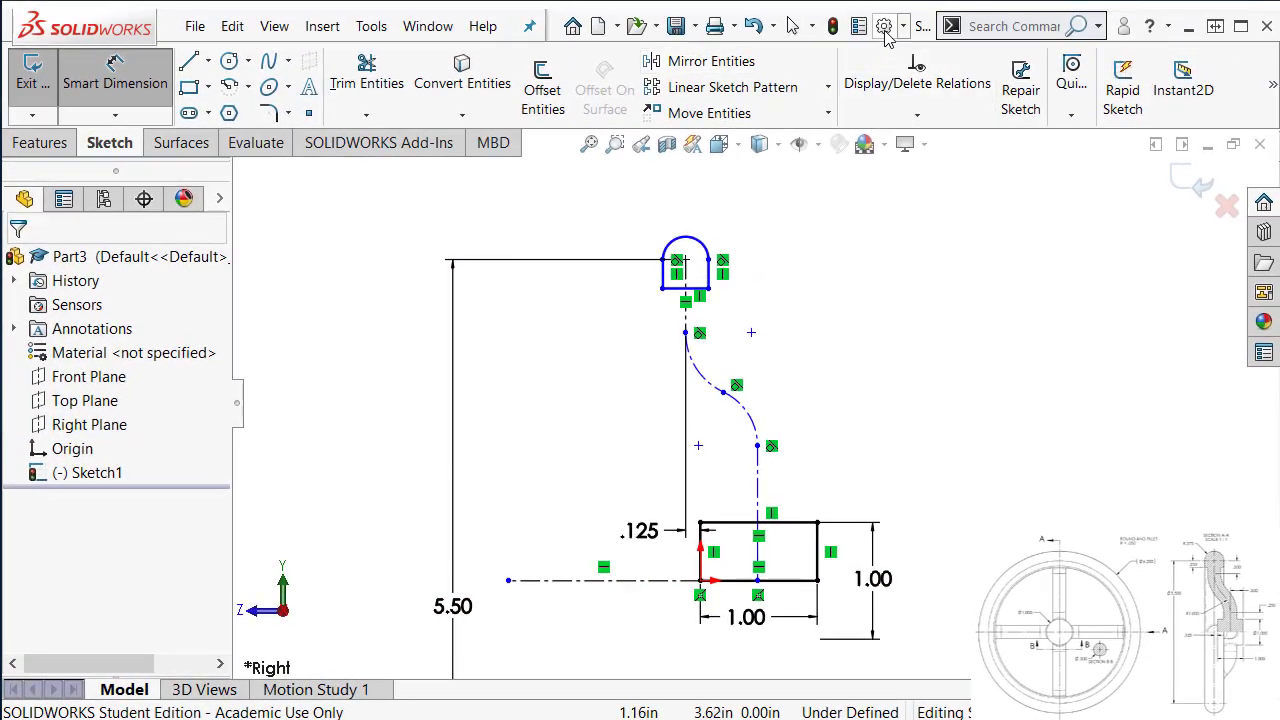
- Set the document's primary dimension precision to three decimals (.123) in Document Properties
left_click(884, 27)
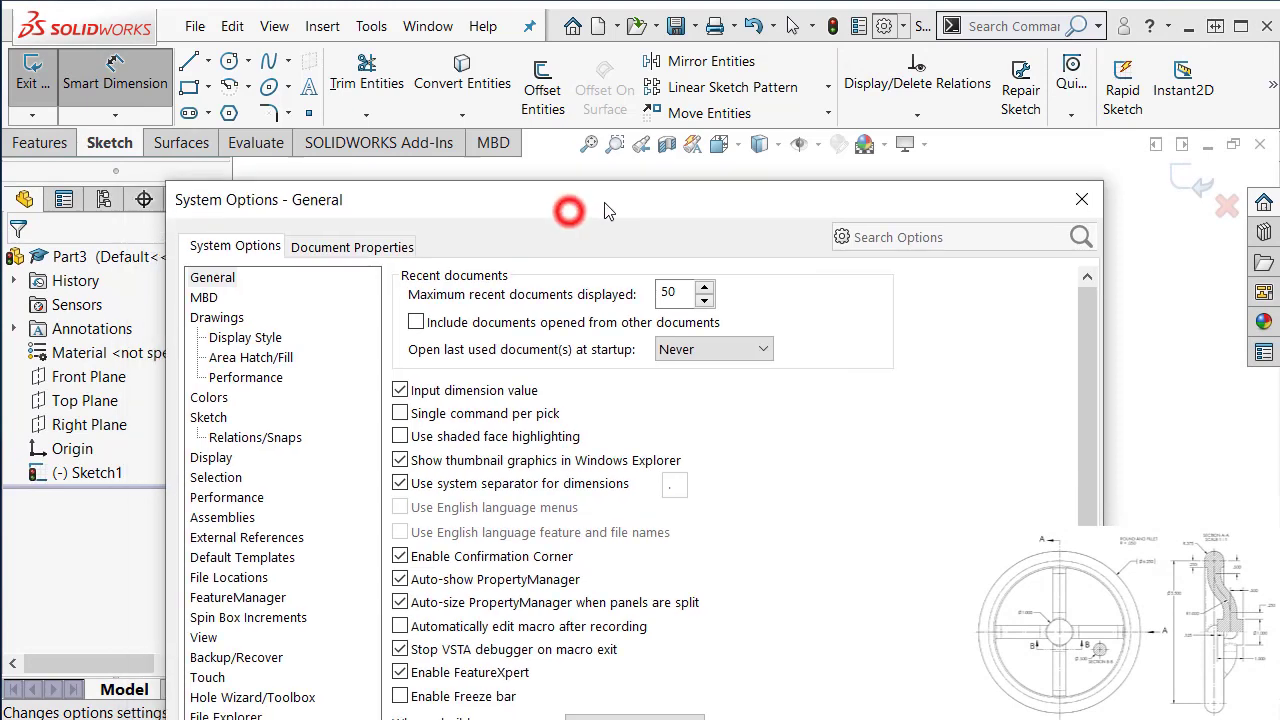
left_click(352, 247)
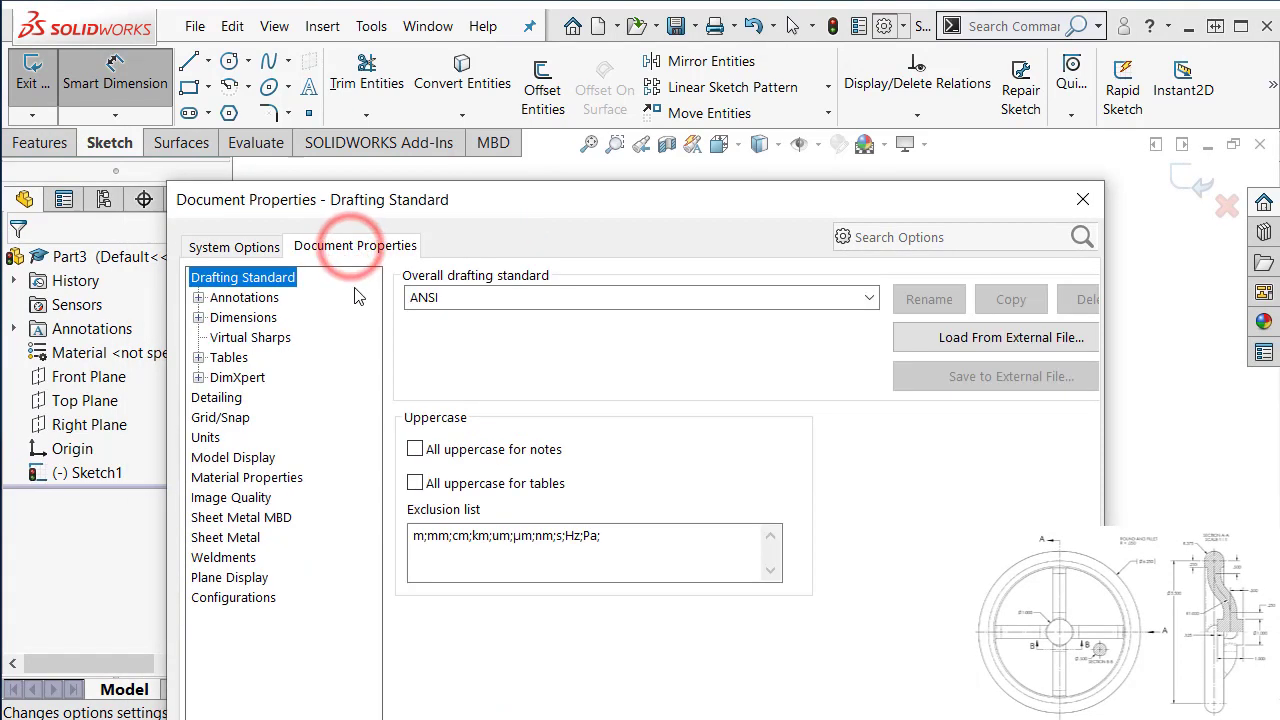
left_click(243, 320)
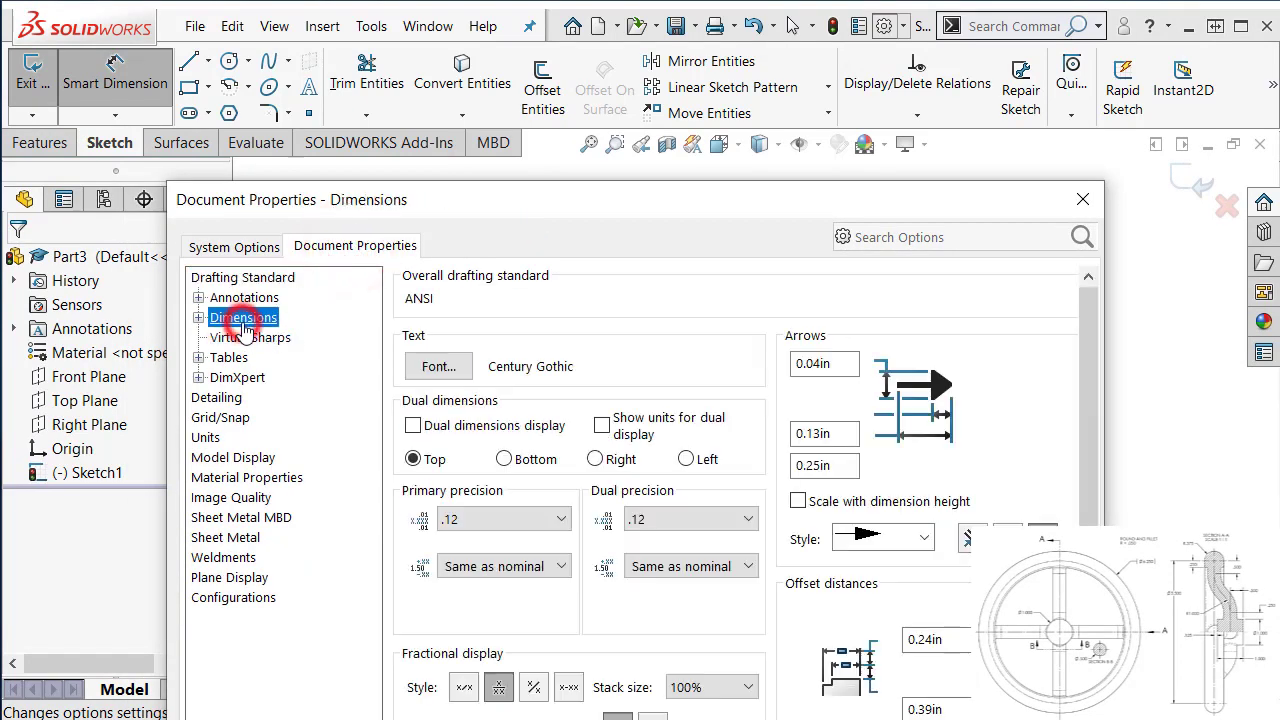
left_click(520, 519)
left_click(479, 588)
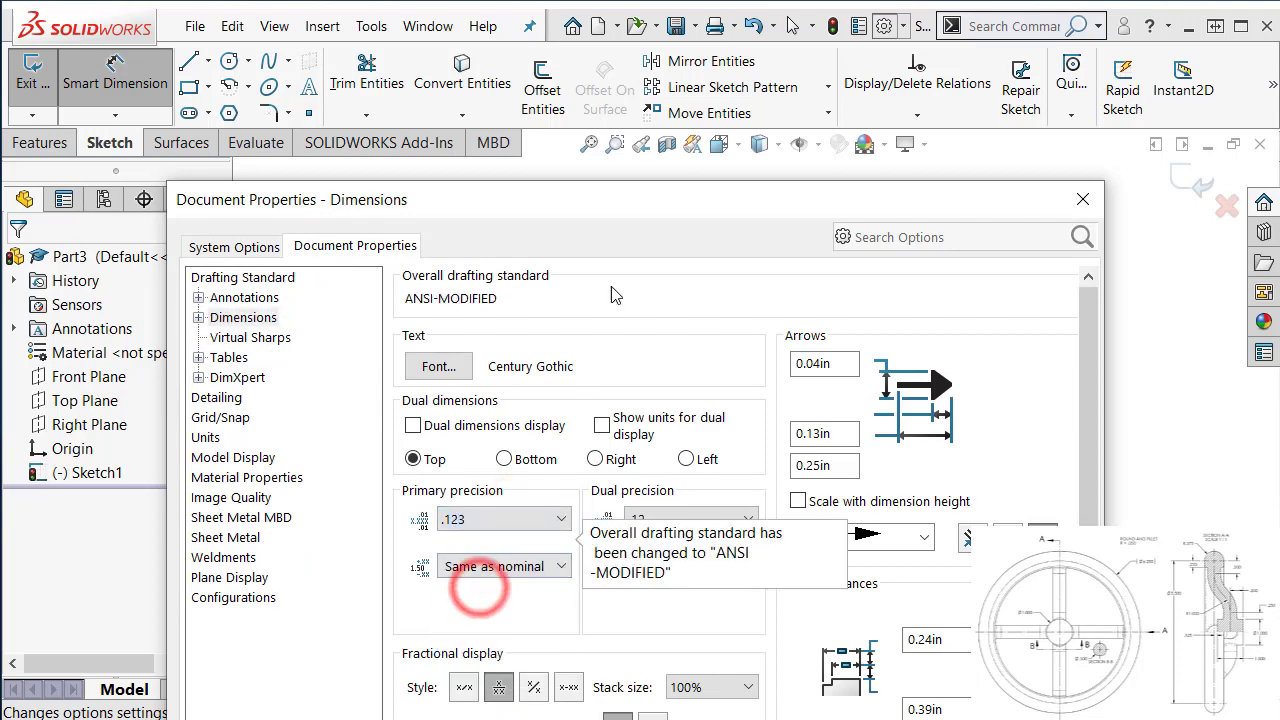
left_click_drag(624, 199, 589, 0)
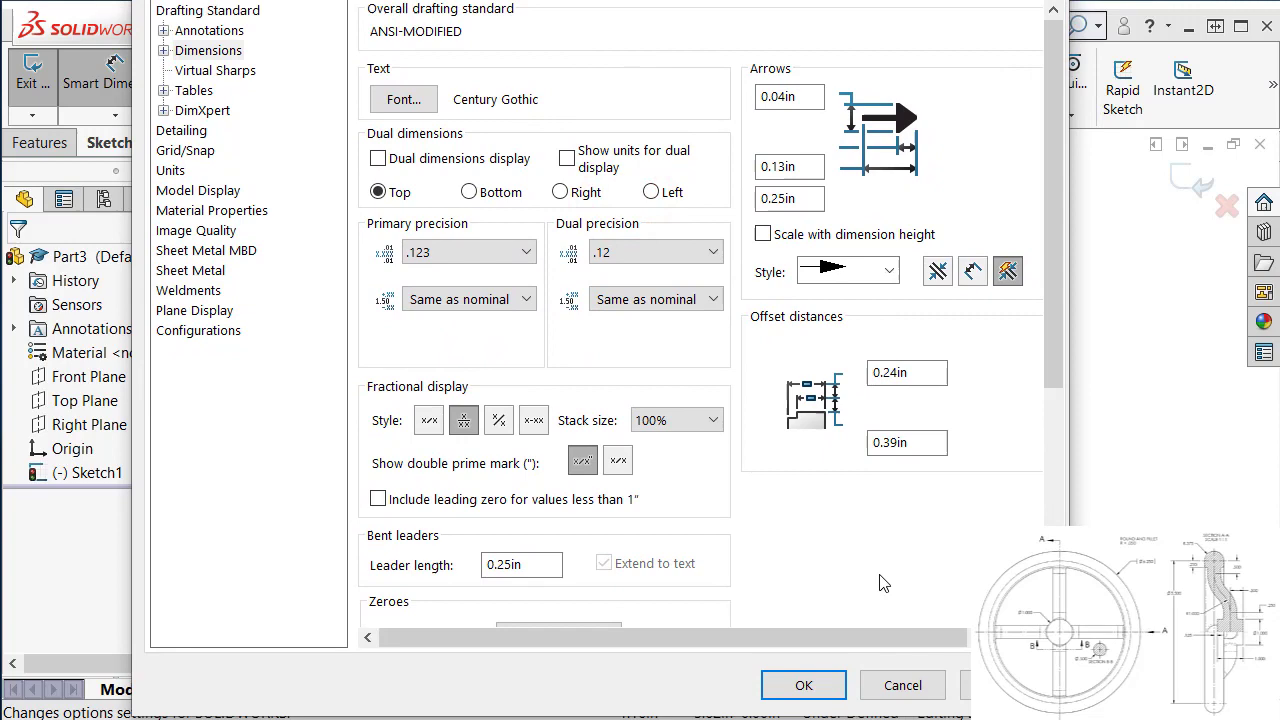
left_click(806, 686)
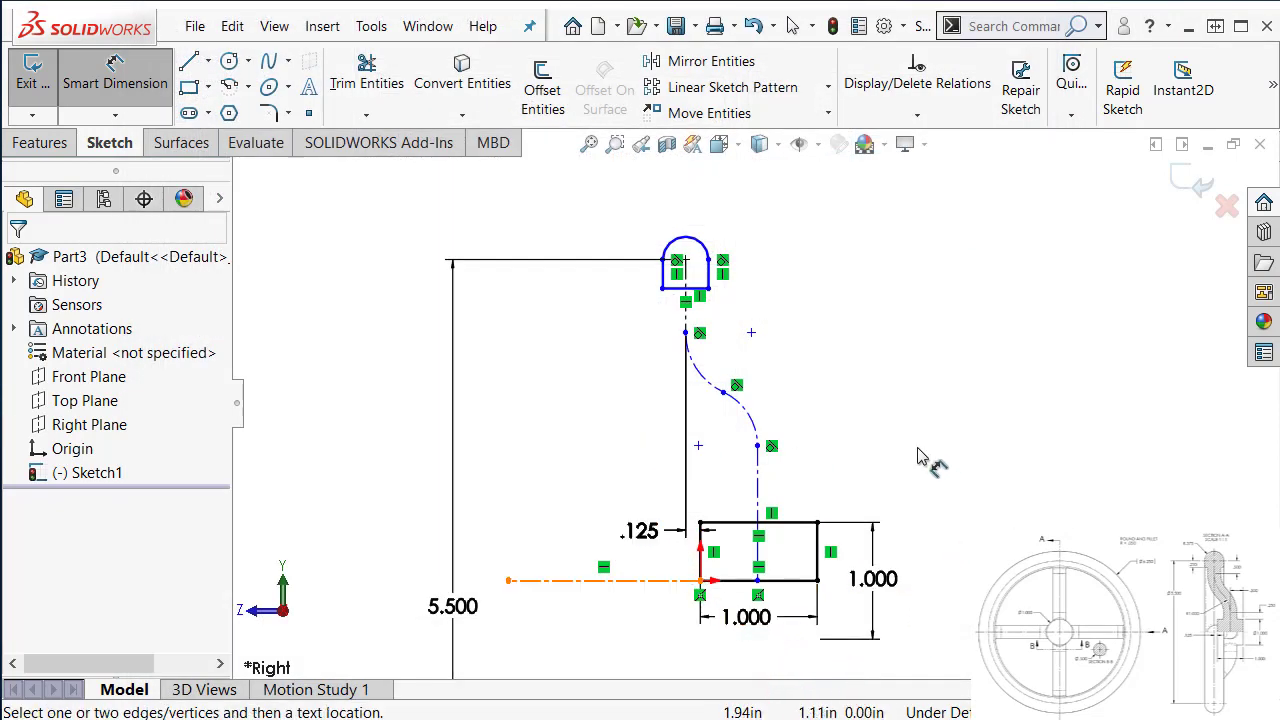
- Set the horizontal distance from the centre construction line to the hub's right edge to .5
scroll(812, 508, "down", 1)
scroll(783, 482, "down", 1)
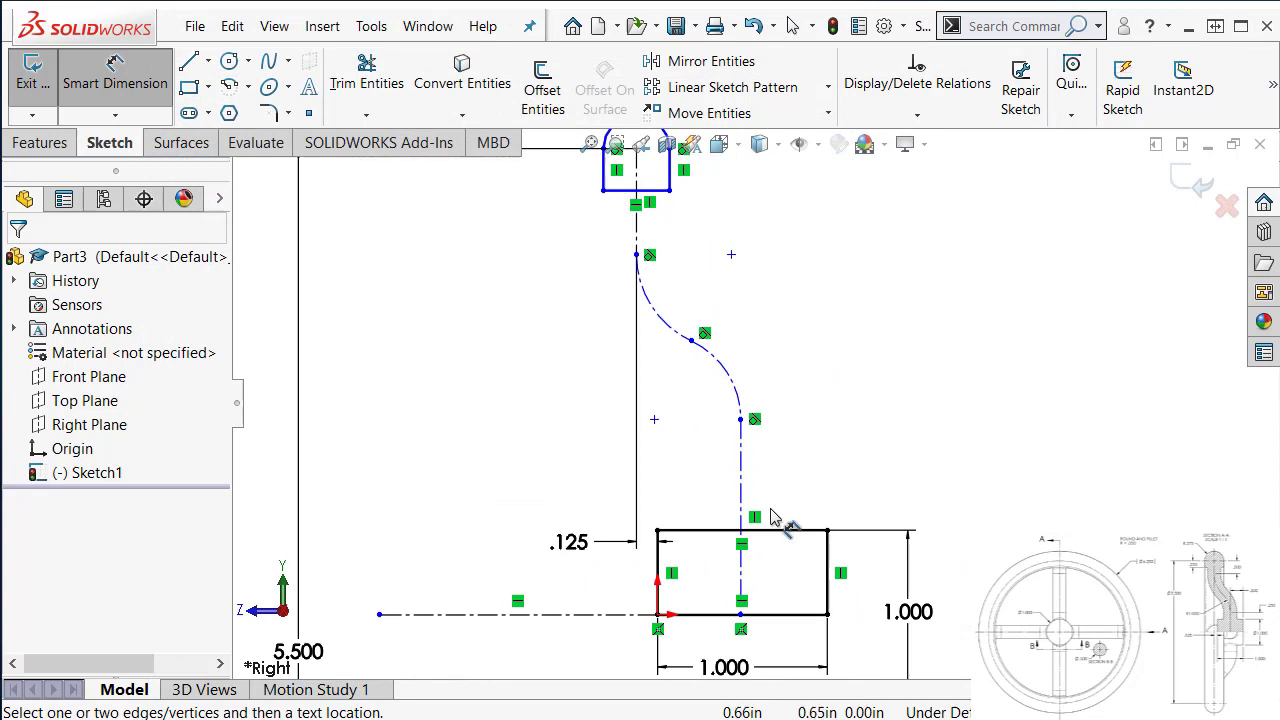
left_click(828, 550)
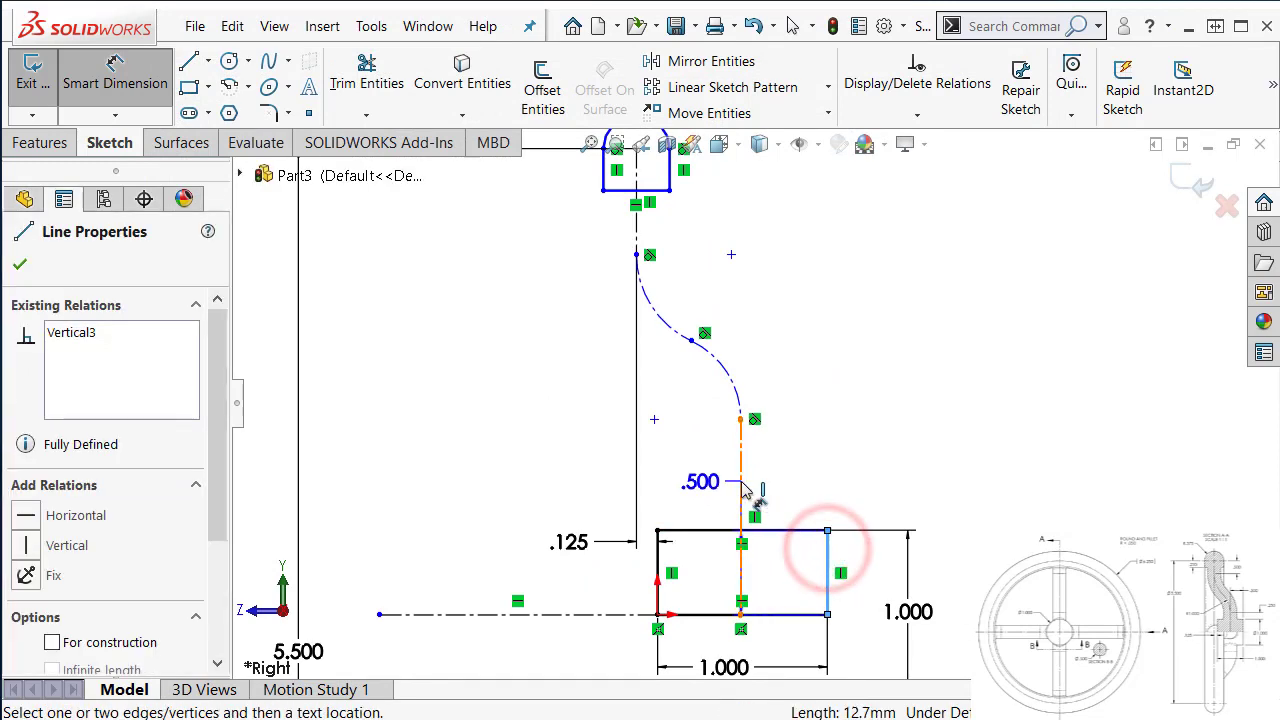
left_click(741, 482)
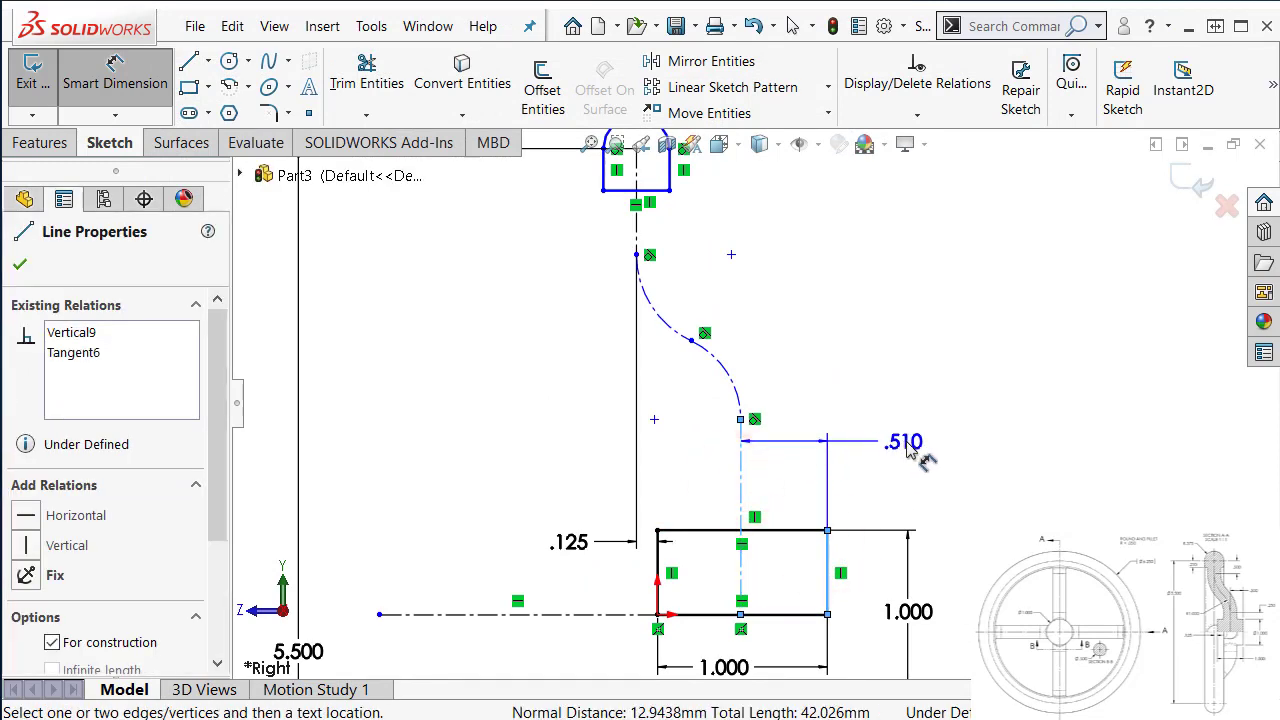
left_click(912, 443)
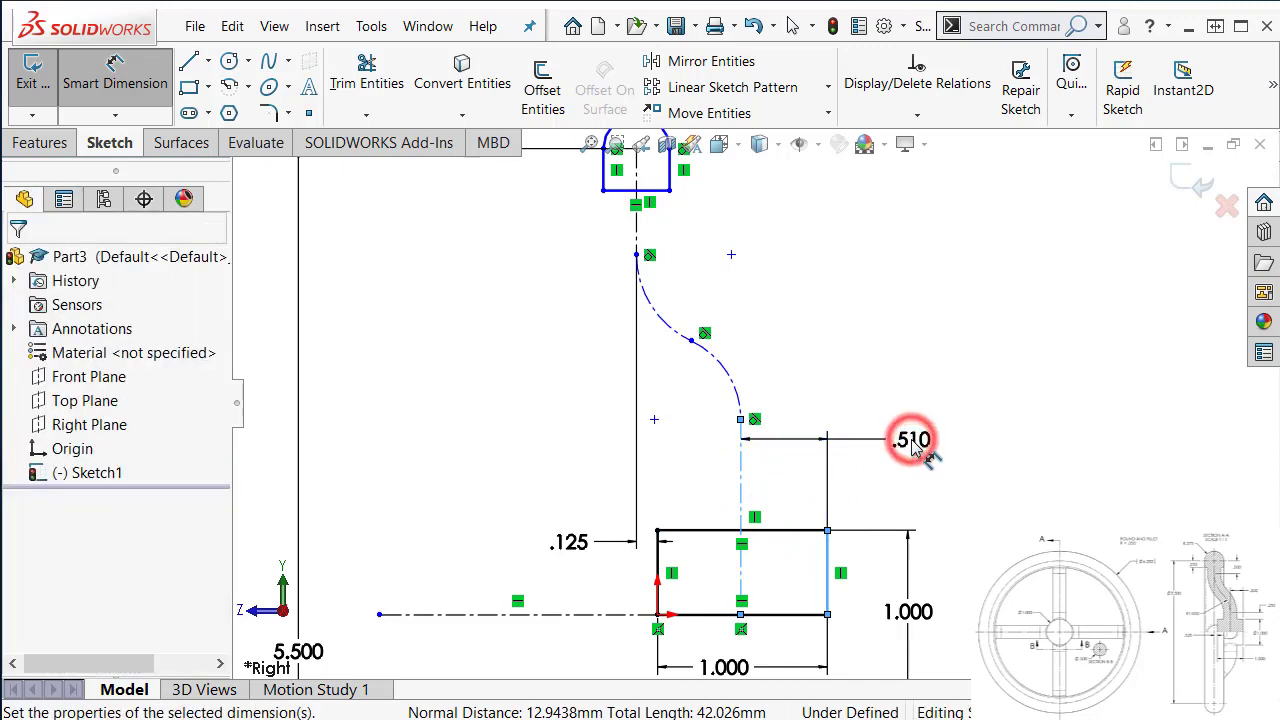
type(".5")
key("Return")
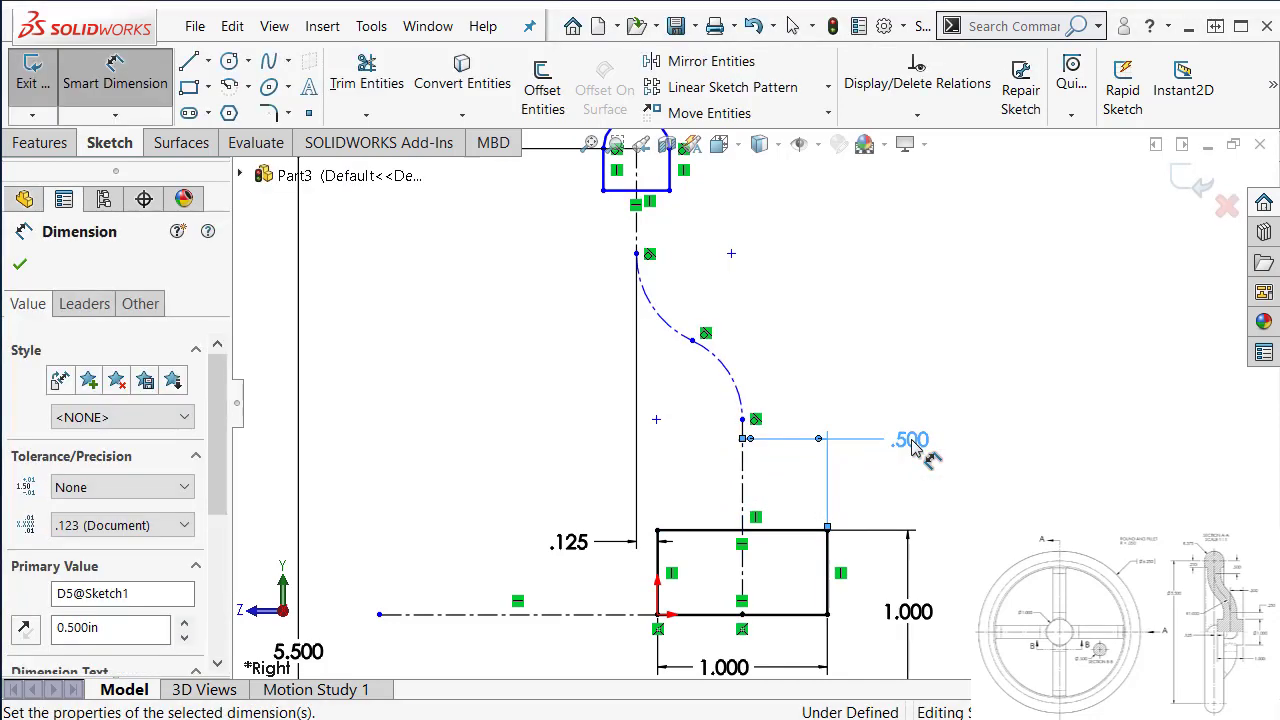
- Give the spoke arc a 1 inch radius and the vertical line below the rim a .5 length
left_click(724, 372)
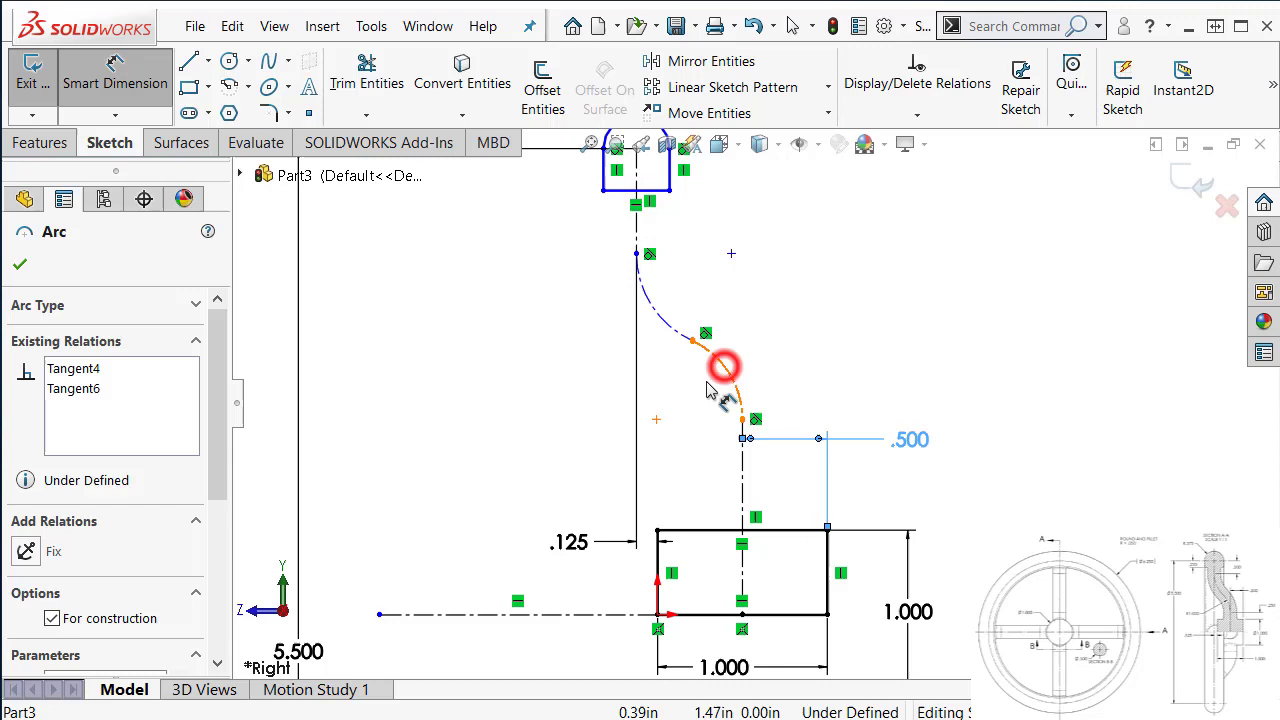
left_click(690, 395)
type("1")
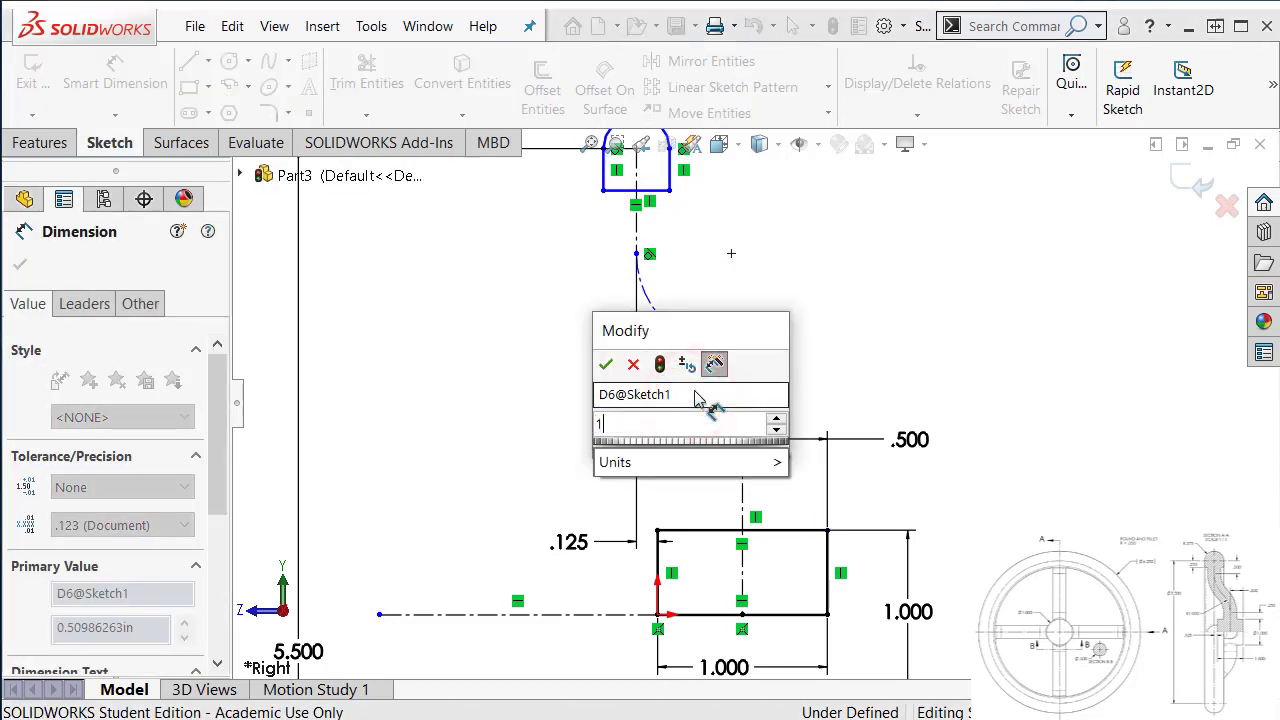
key("Return")
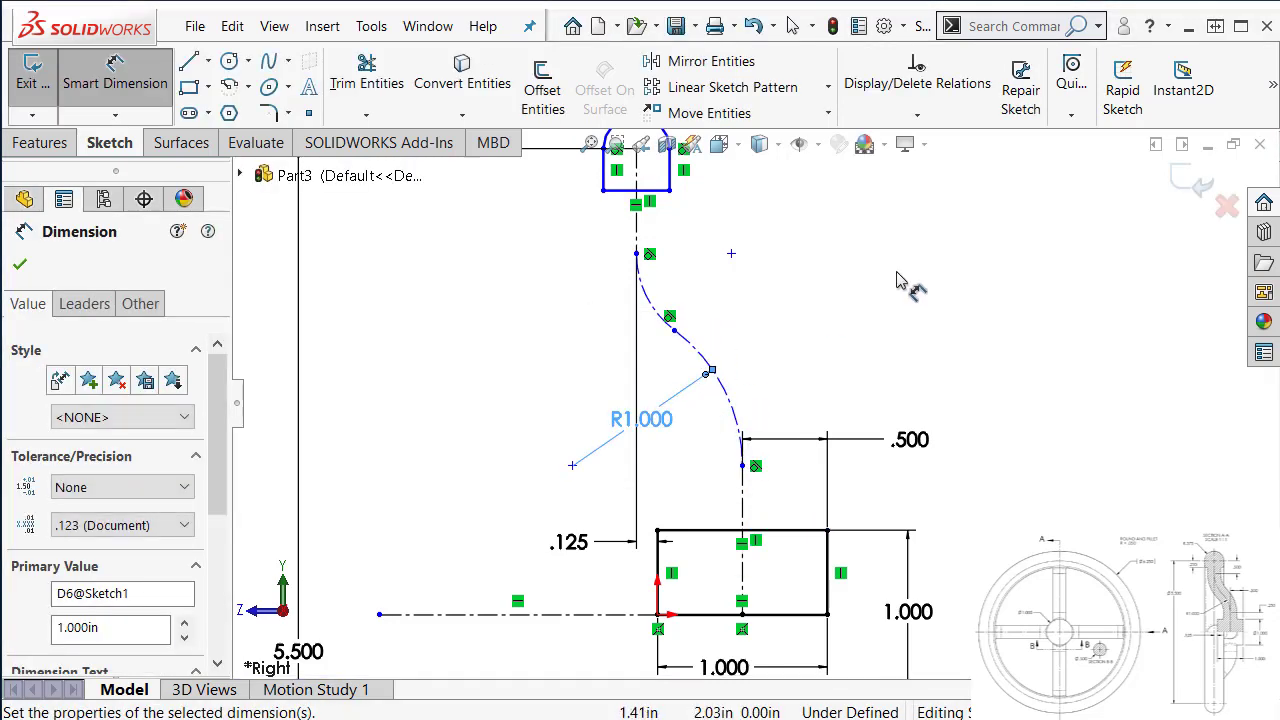
middle_click_drag(872, 242, 704, 285, "ctrl")
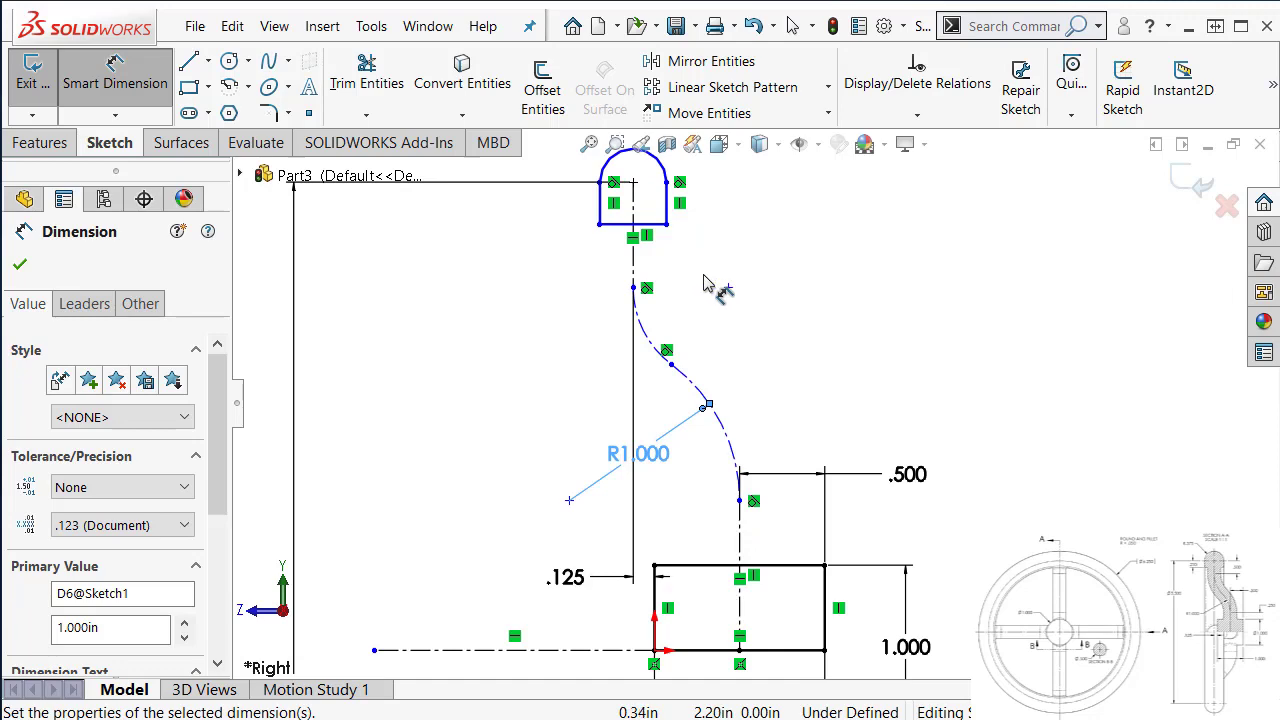
left_click(632, 258)
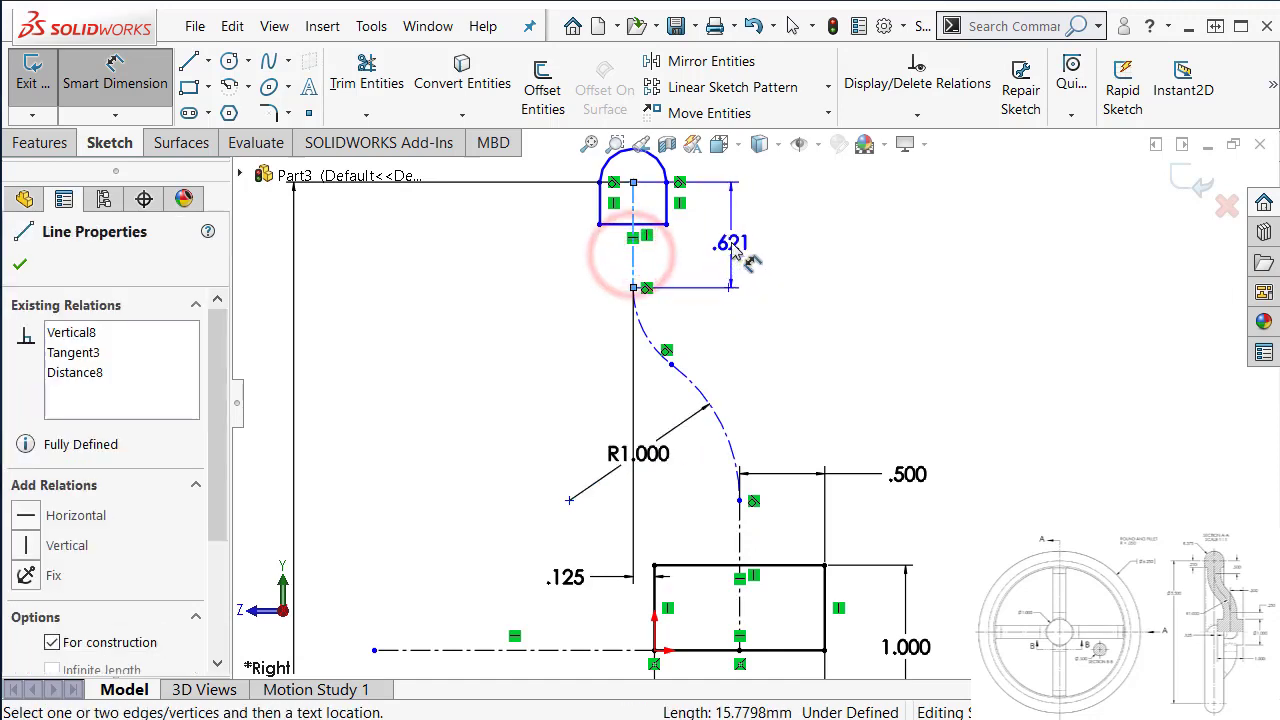
left_click(731, 250)
type(".5")
key("Return")
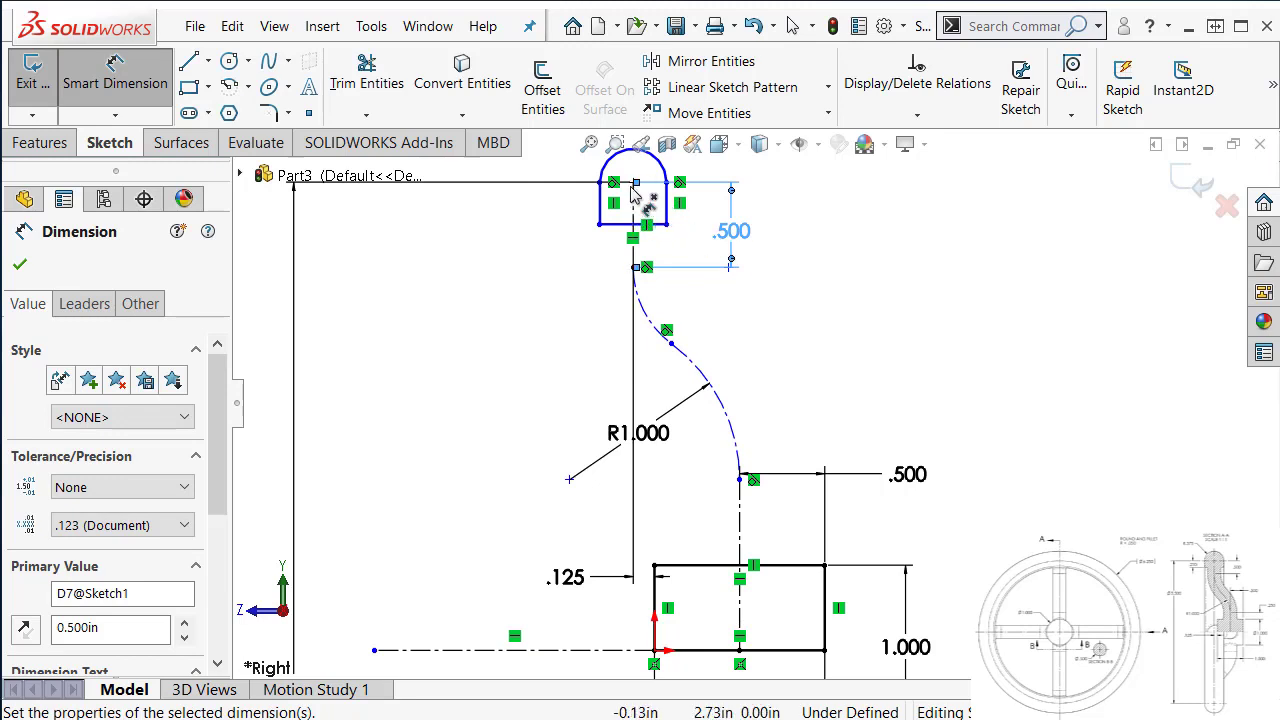
- Set the rim step height to .250
left_click(620, 235)
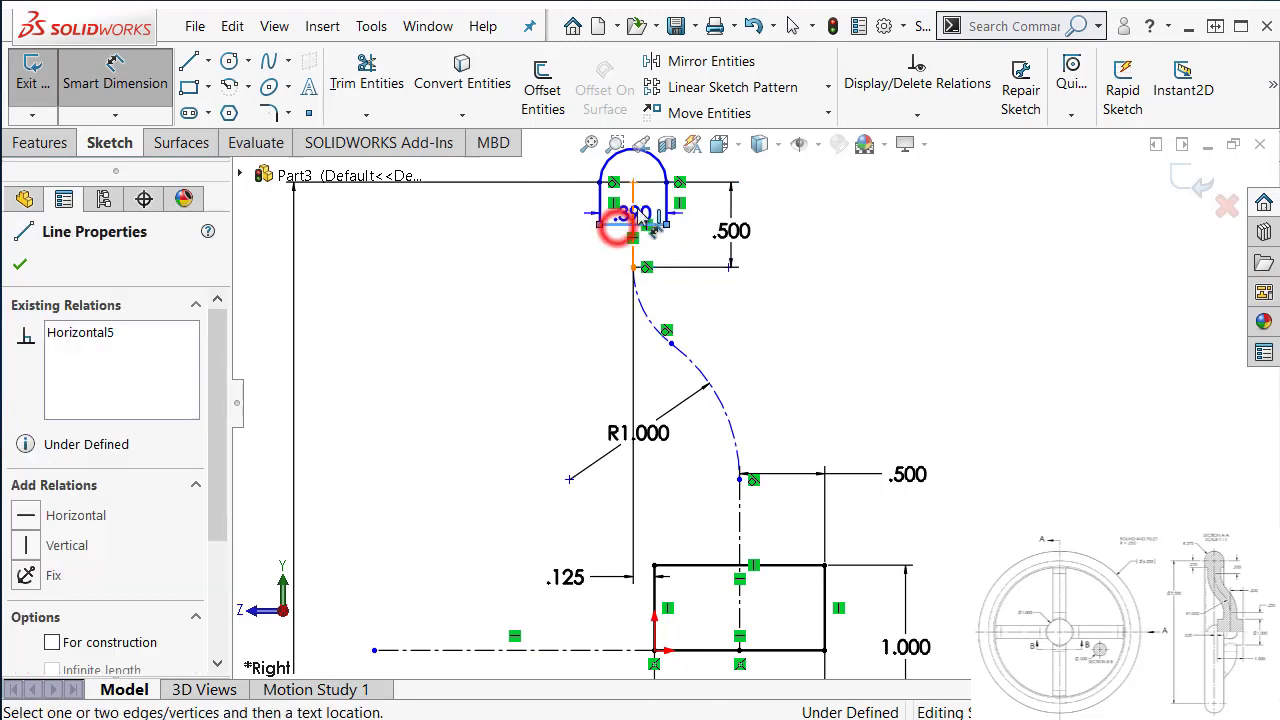
scroll(623, 228, "up", 2)
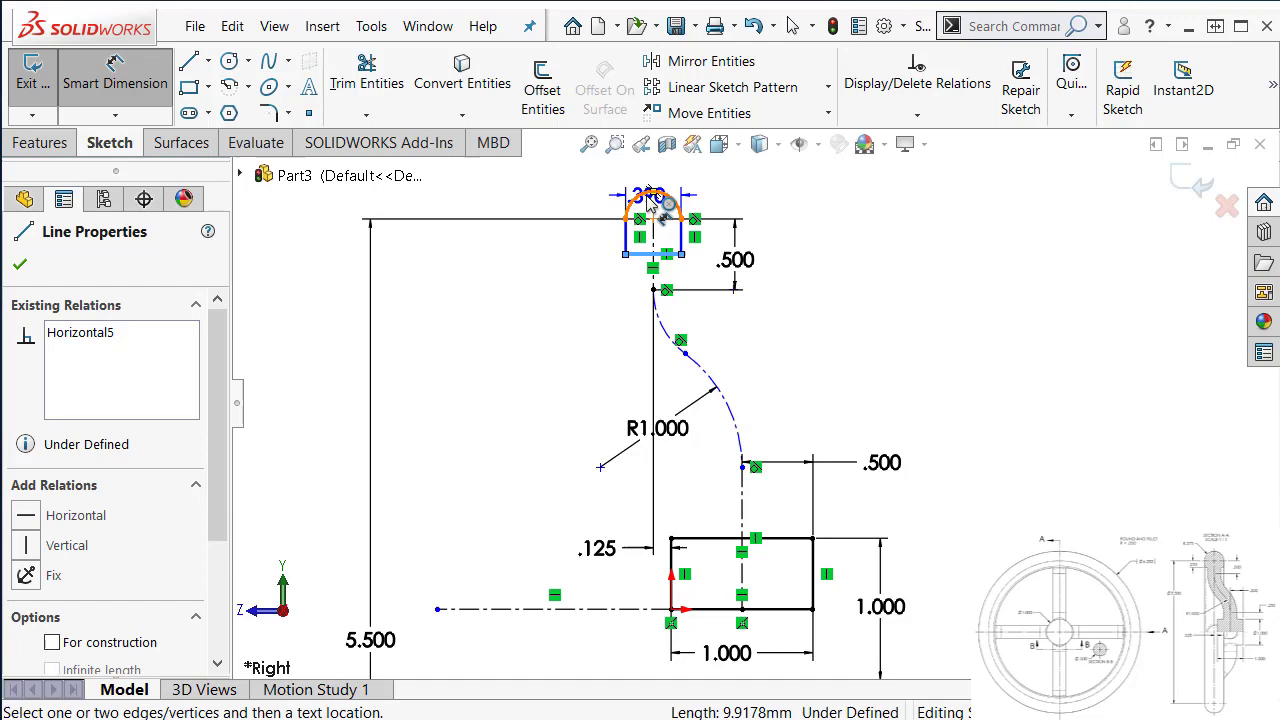
left_click(650, 197)
left_click(590, 234)
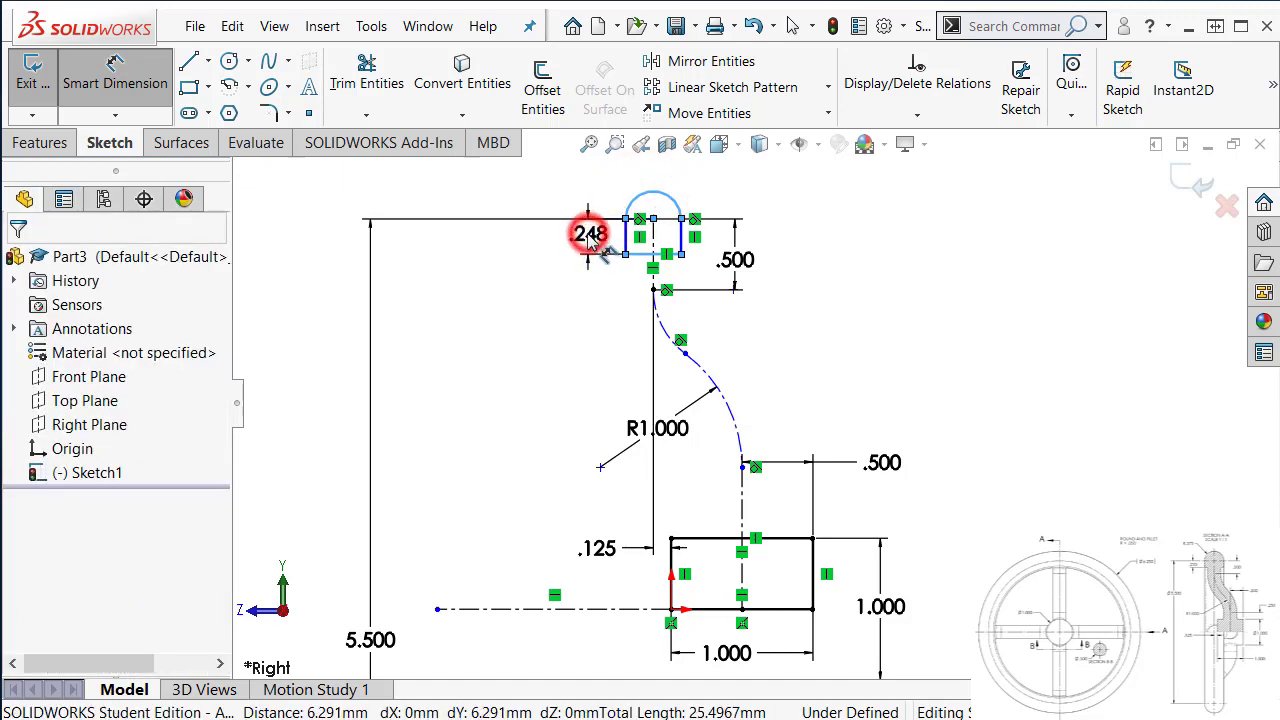
key("BackSpace")
type("25")
key("Escape")
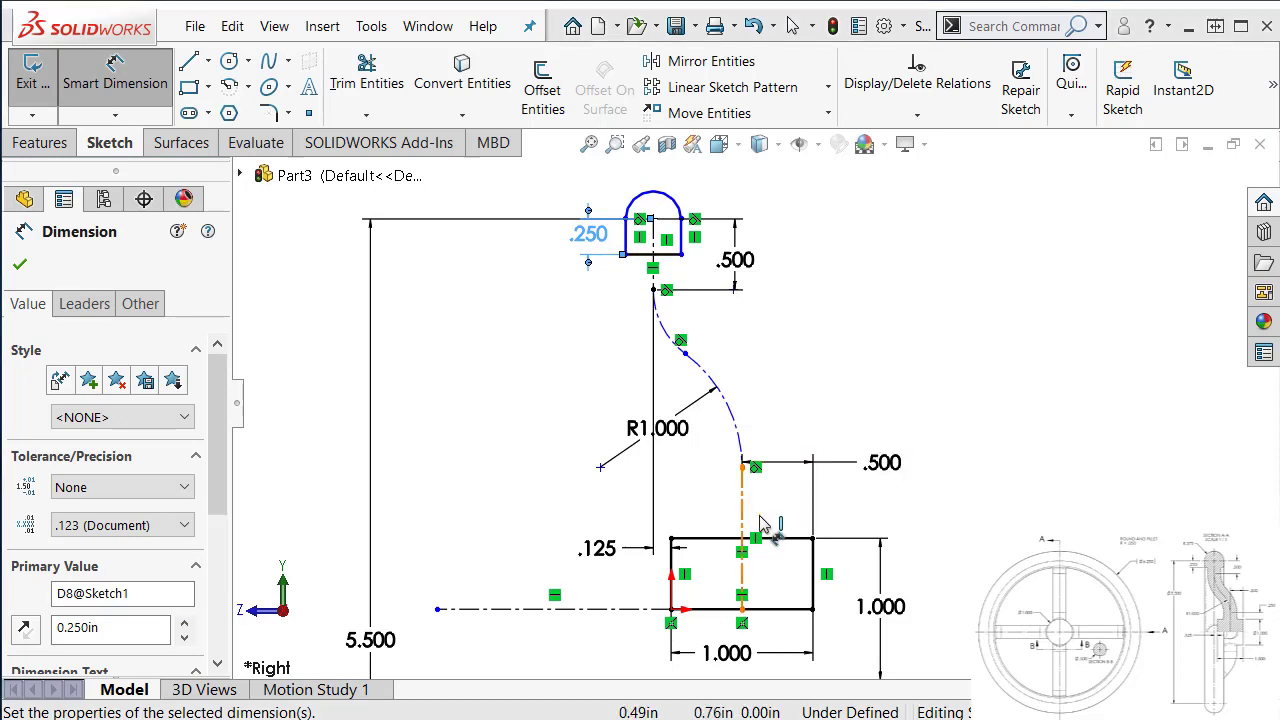
- Add a .250 offset from the curve's lower end to the hub top, and make the rim arc R.375
left_click(778, 539)
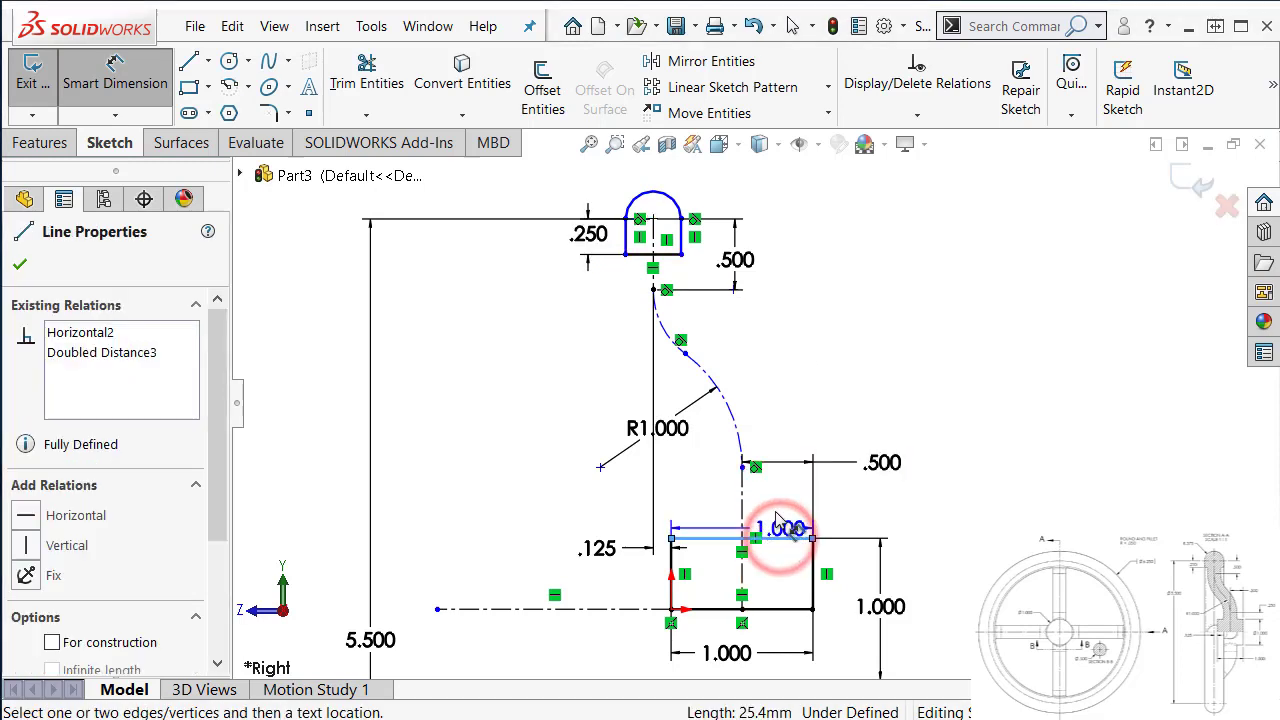
left_click(744, 469)
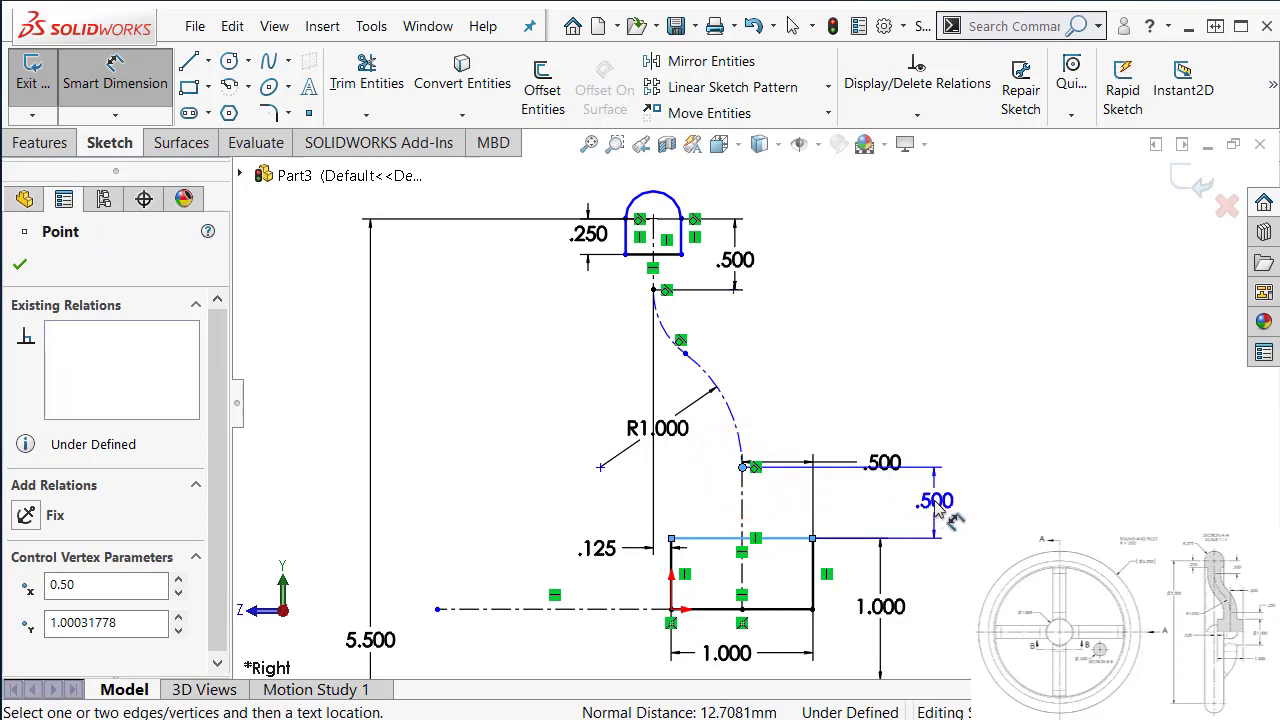
left_click(938, 510)
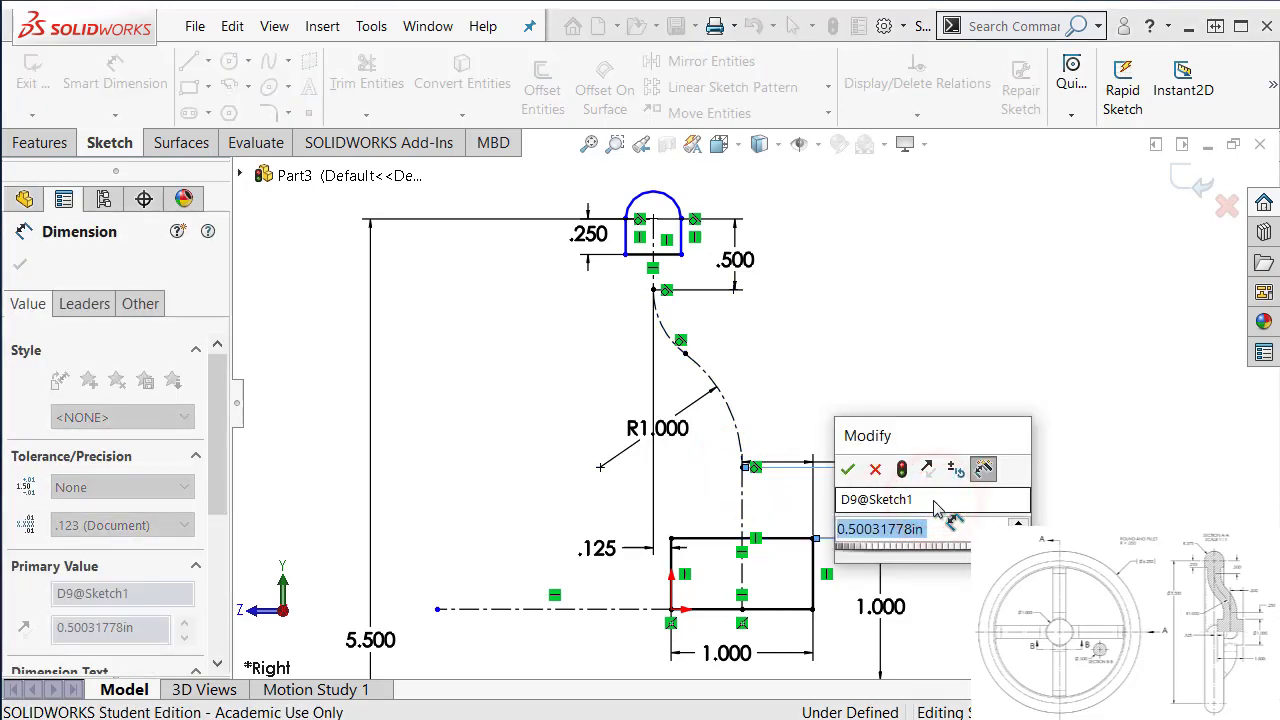
type(".2")
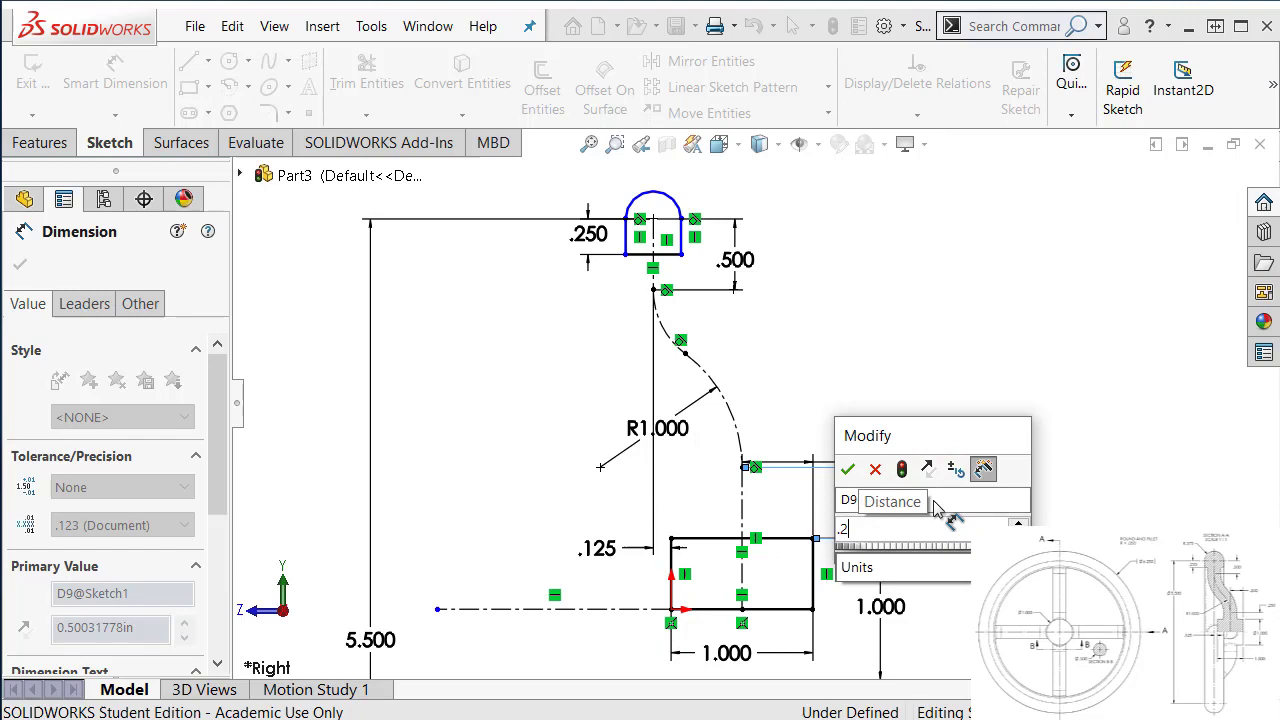
type("5")
key("Return")
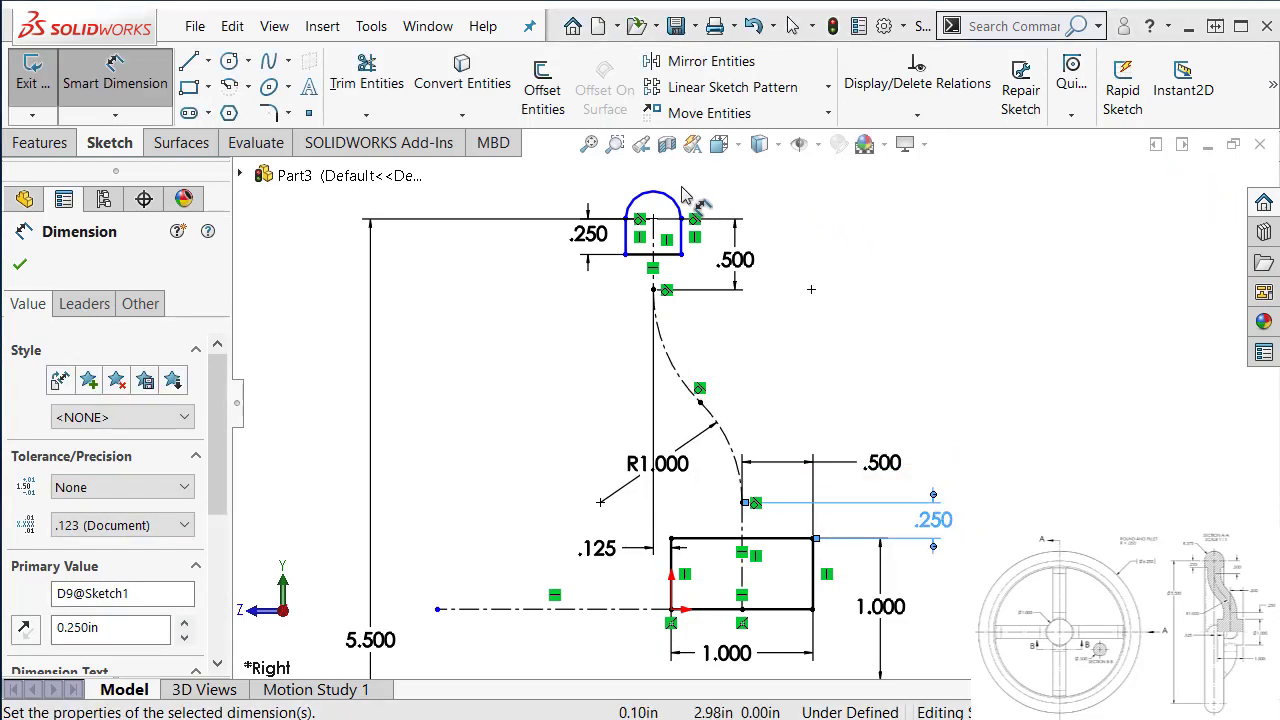
left_click(670, 200)
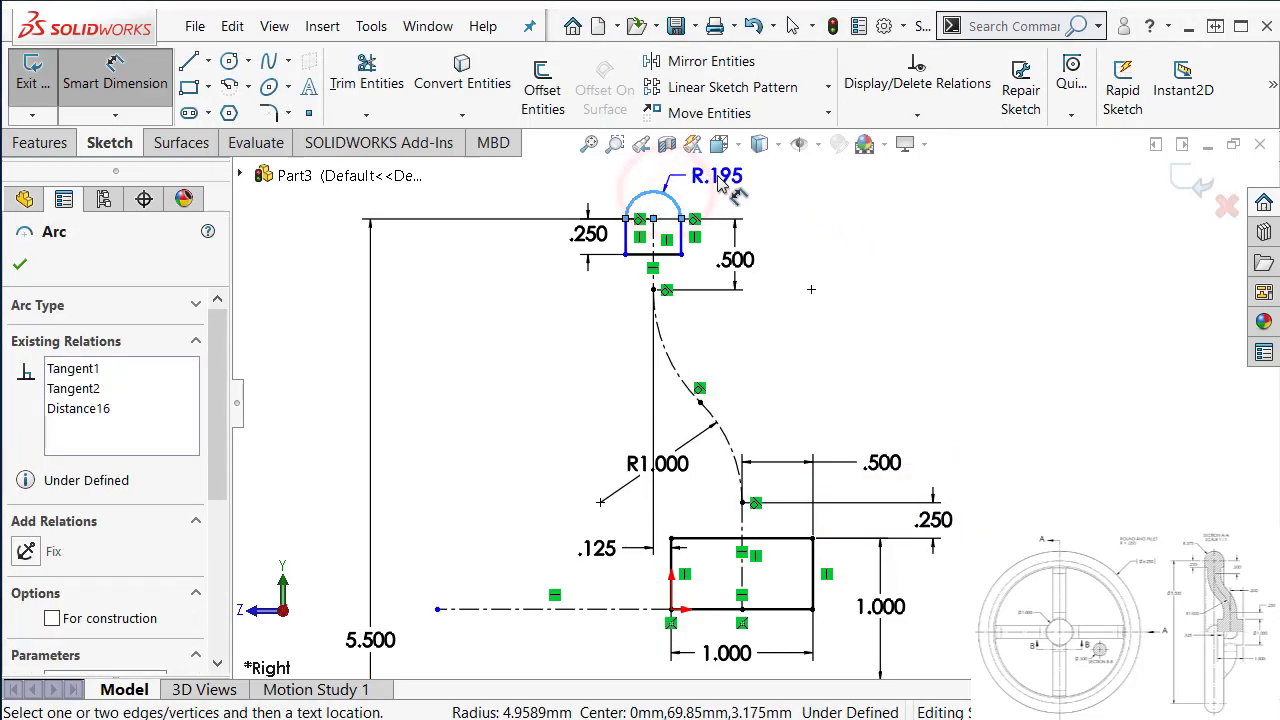
left_click(720, 180)
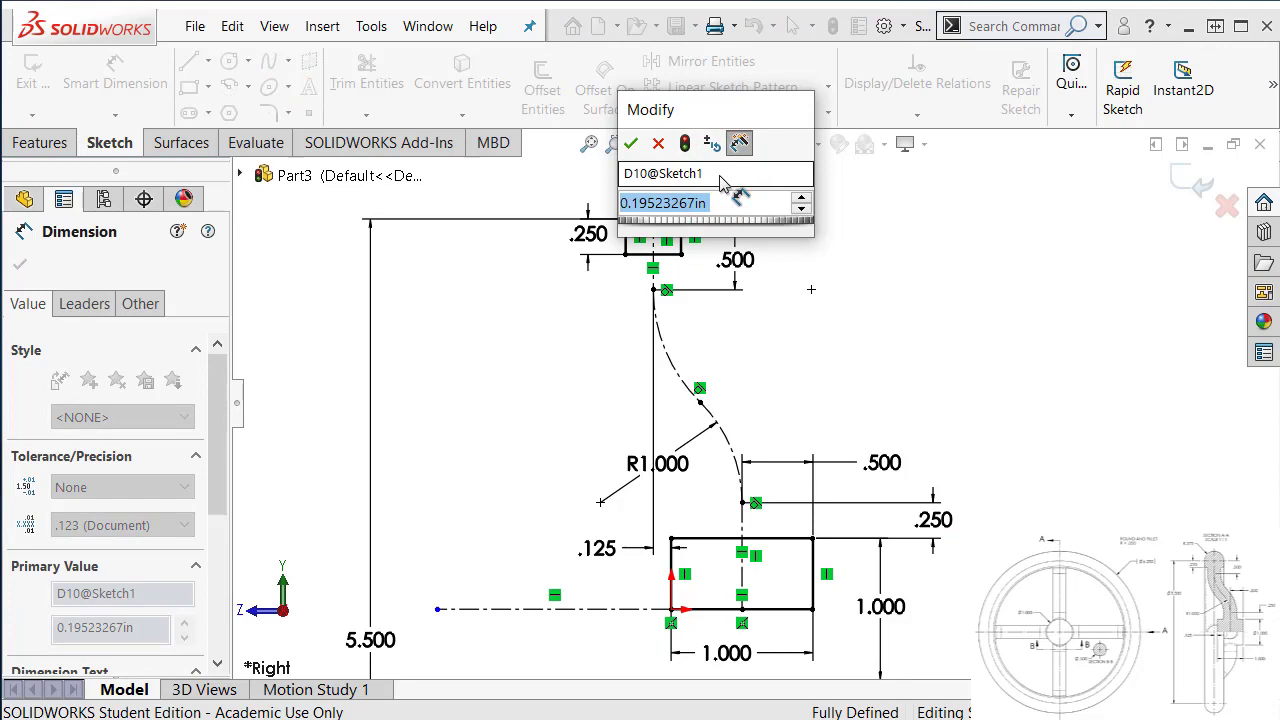
type(".375")
key("Return")
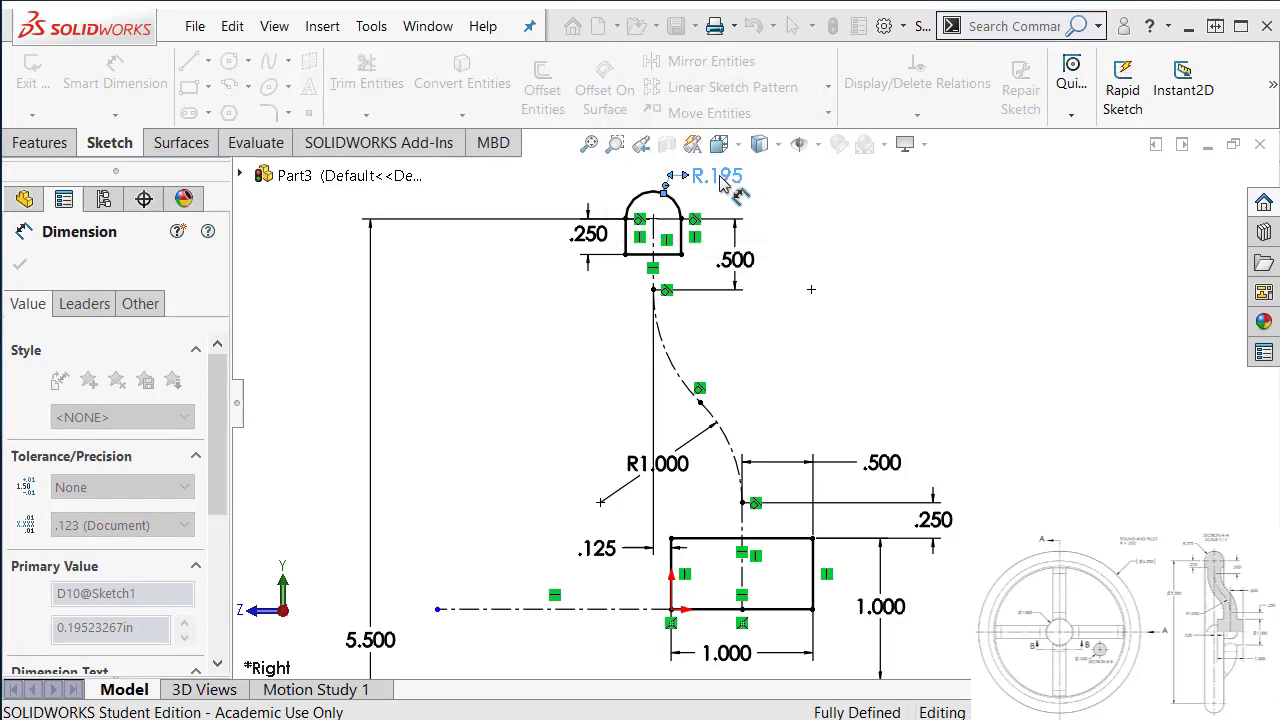
- Move the 1.000, .250 and .500 dimensions into clear positions
left_click(837, 309)
scroll(829, 309, "up", 3)
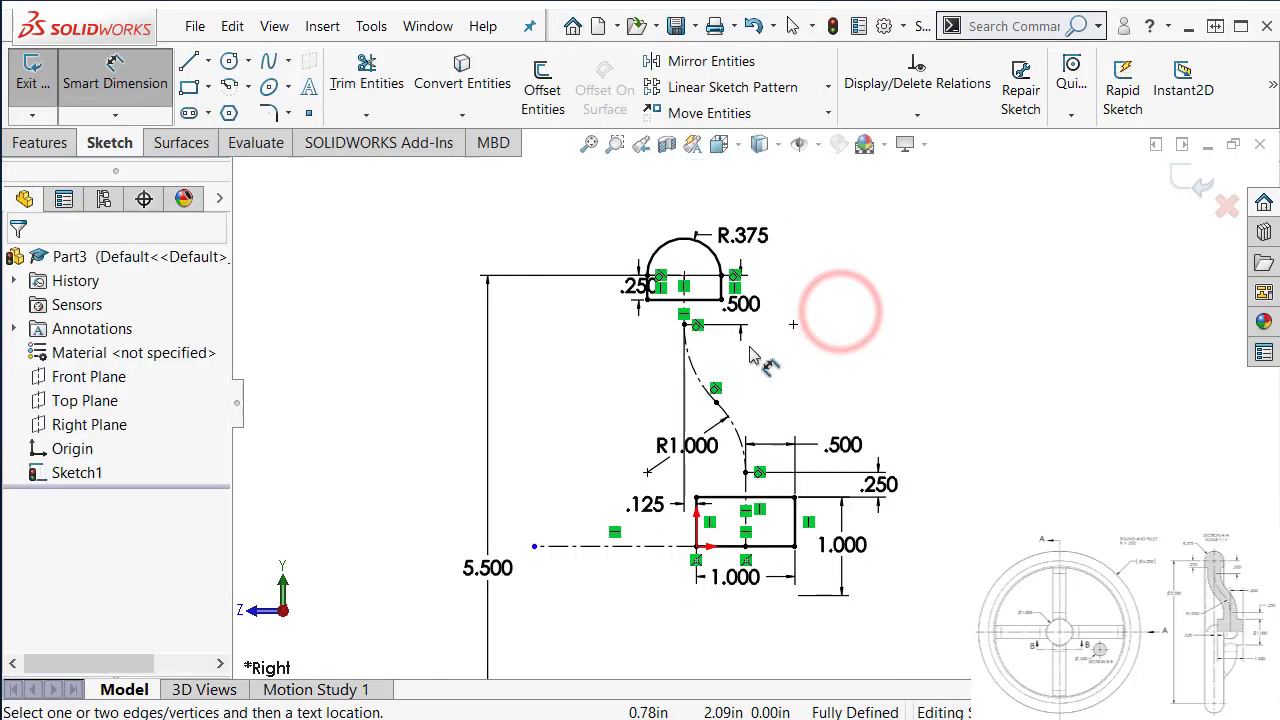
scroll(665, 435, "down", 2)
scroll(593, 441, "up", 3)
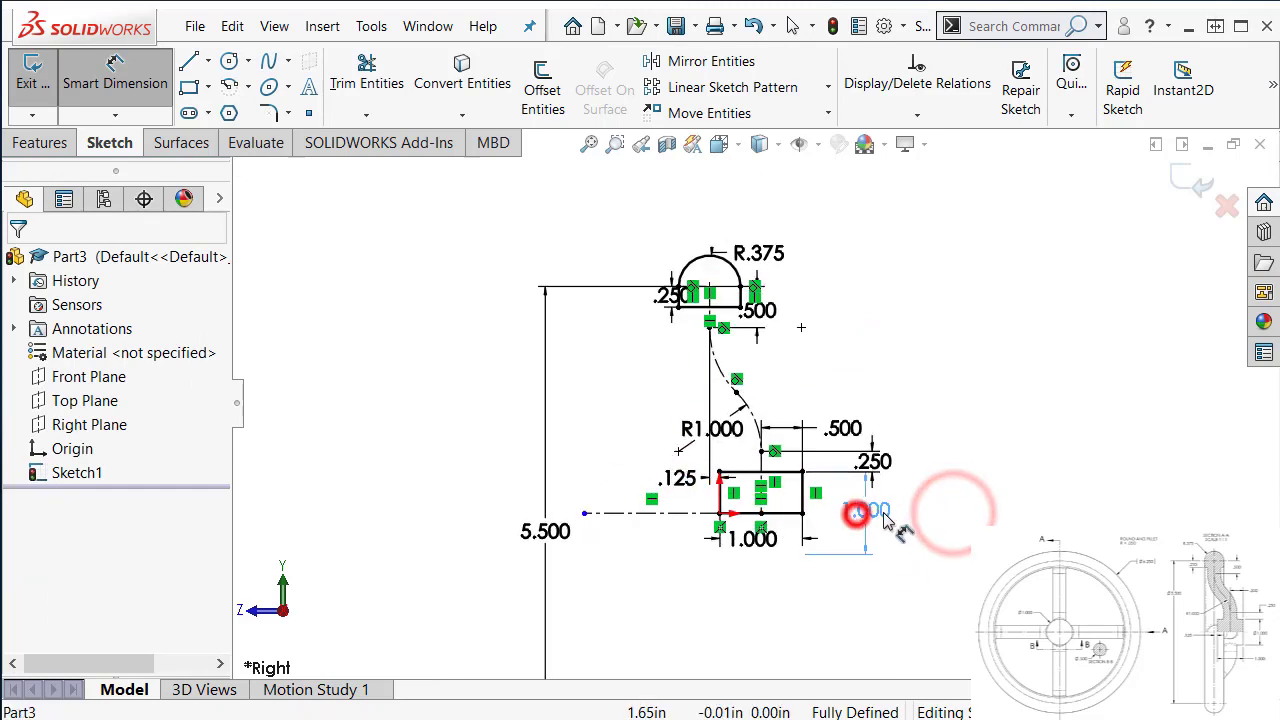
left_click_drag(857, 514, 885, 512)
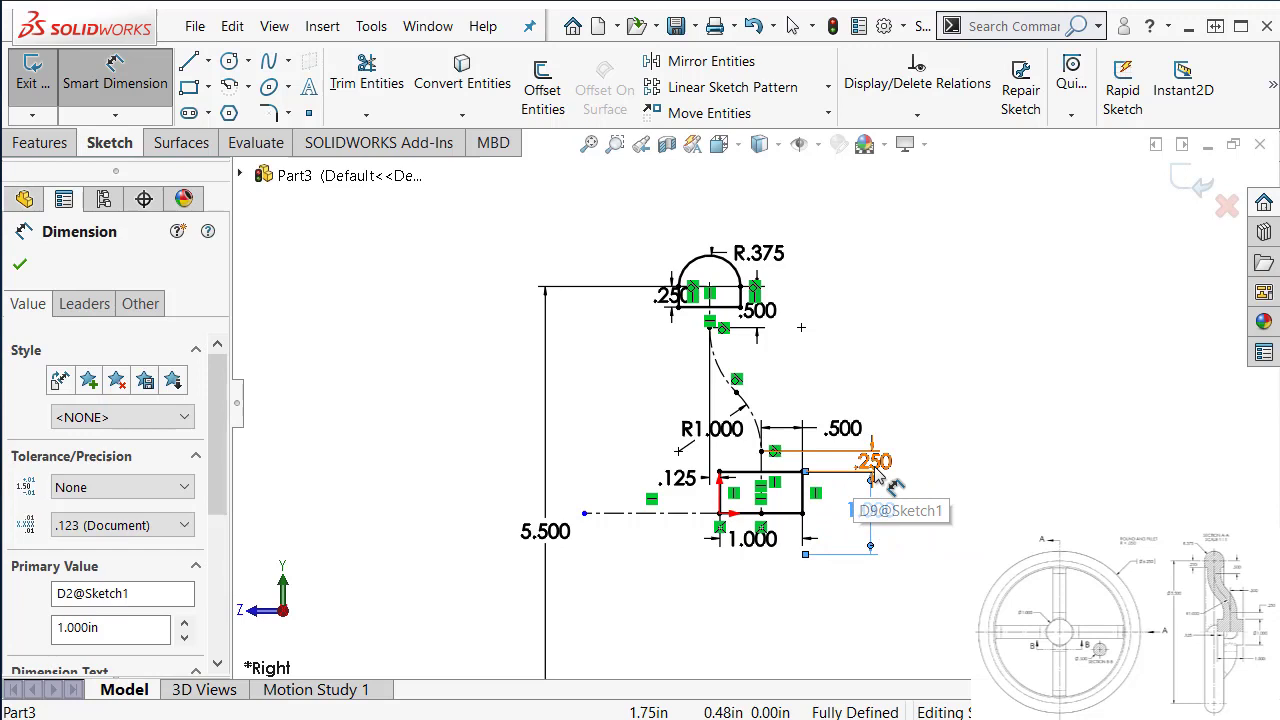
left_click_drag(875, 463, 870, 395)
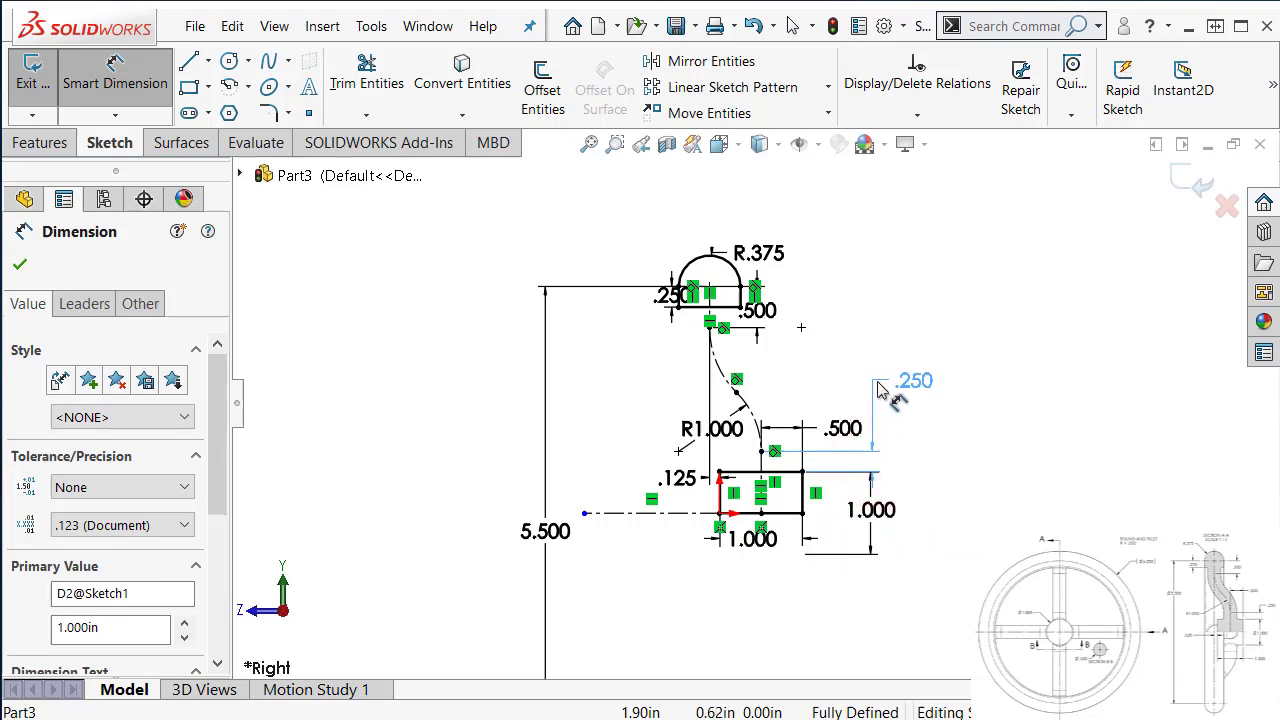
left_click(876, 405)
left_click_drag(826, 437, 835, 378)
- Shift the R.375 and .250 step labels left of the arc, then exit the sketch for Revolve
scroll(790, 430, "down", 4)
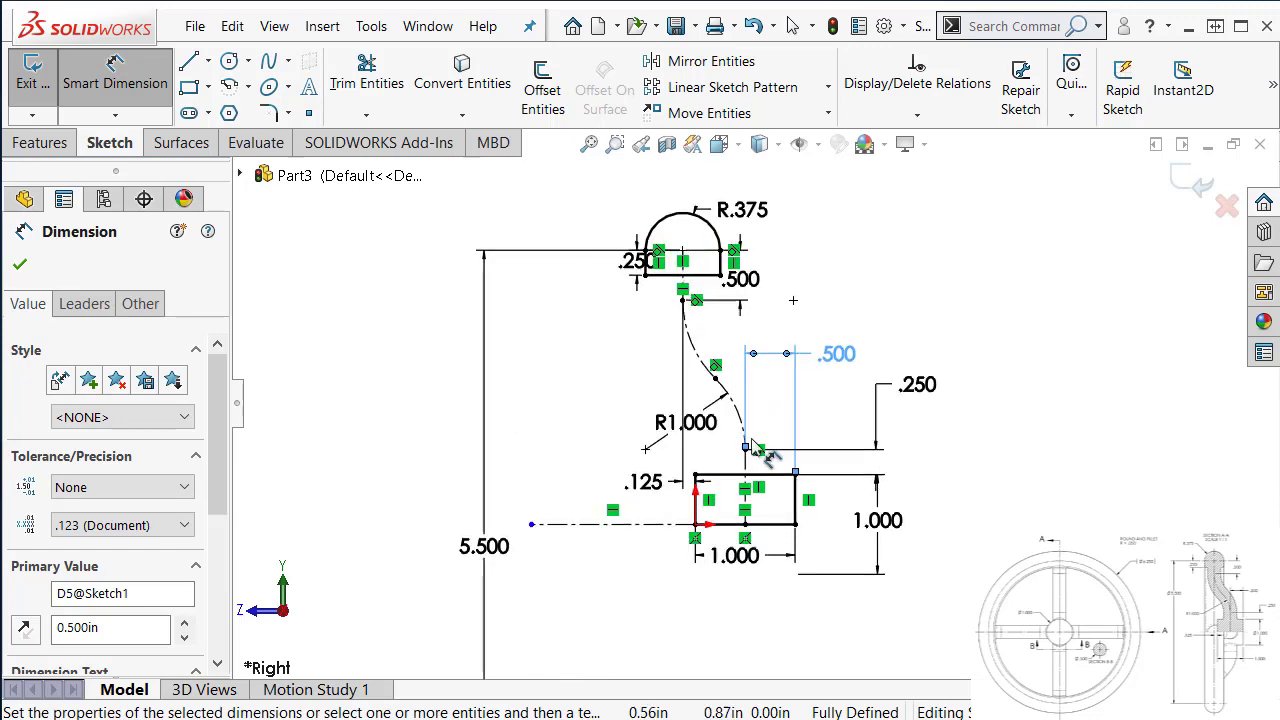
scroll(670, 247, "down", 1)
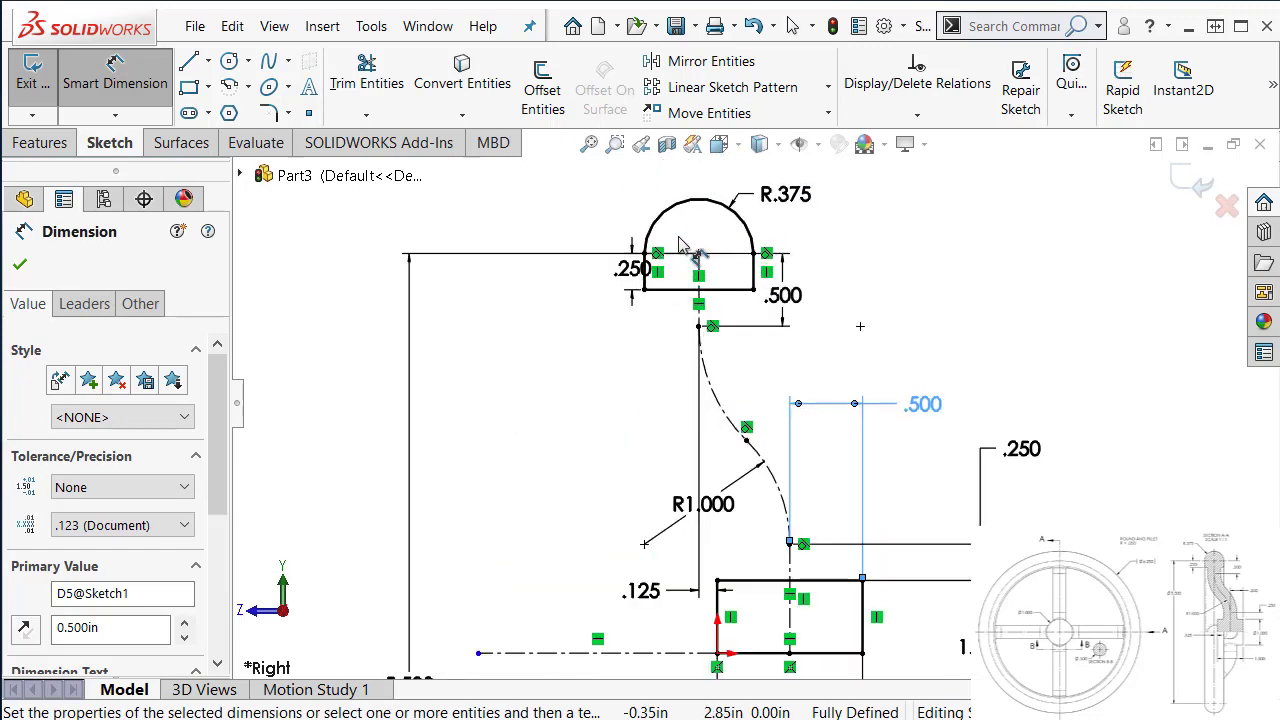
left_click_drag(762, 194, 582, 183)
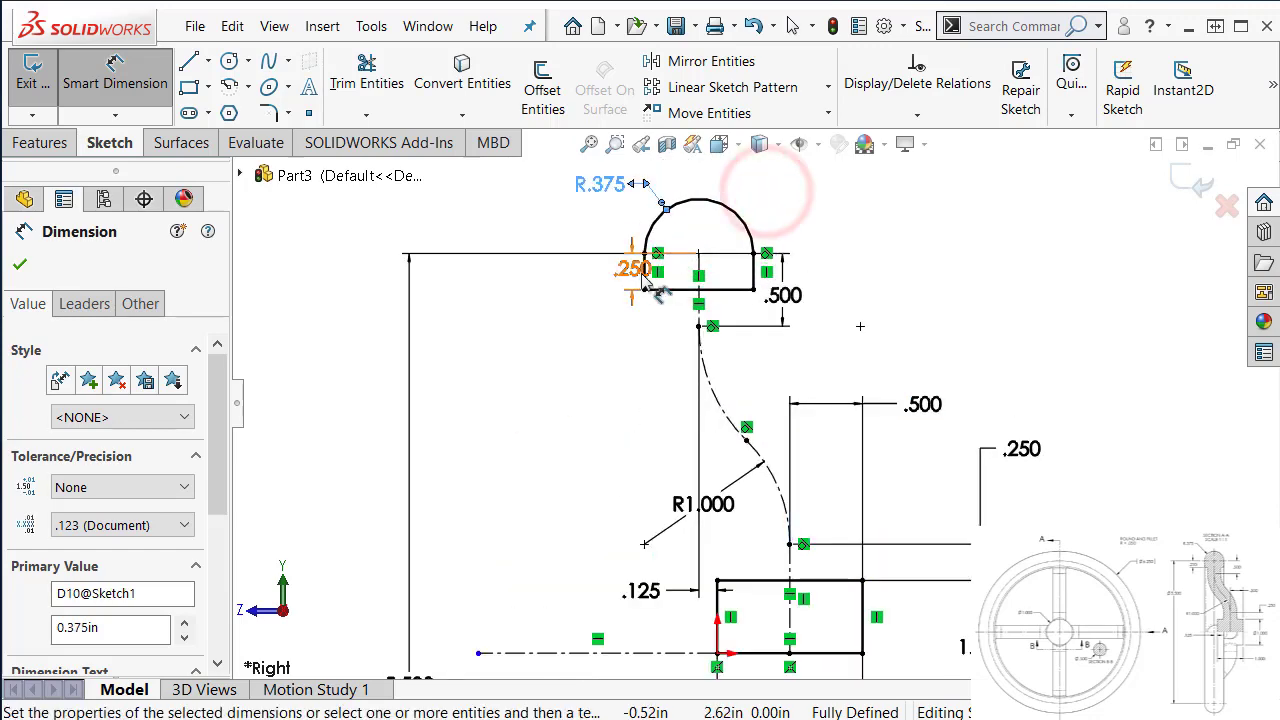
left_click_drag(630, 270, 590, 285)
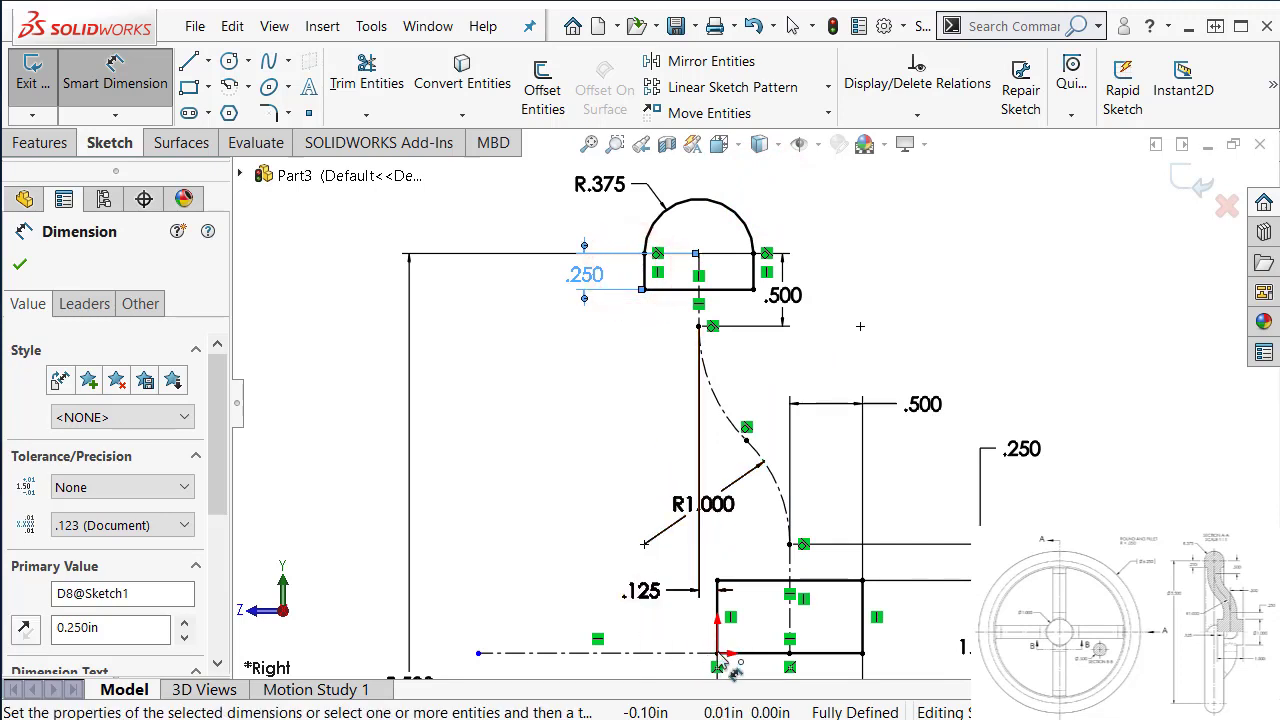
scroll(880, 615, "up", 2)
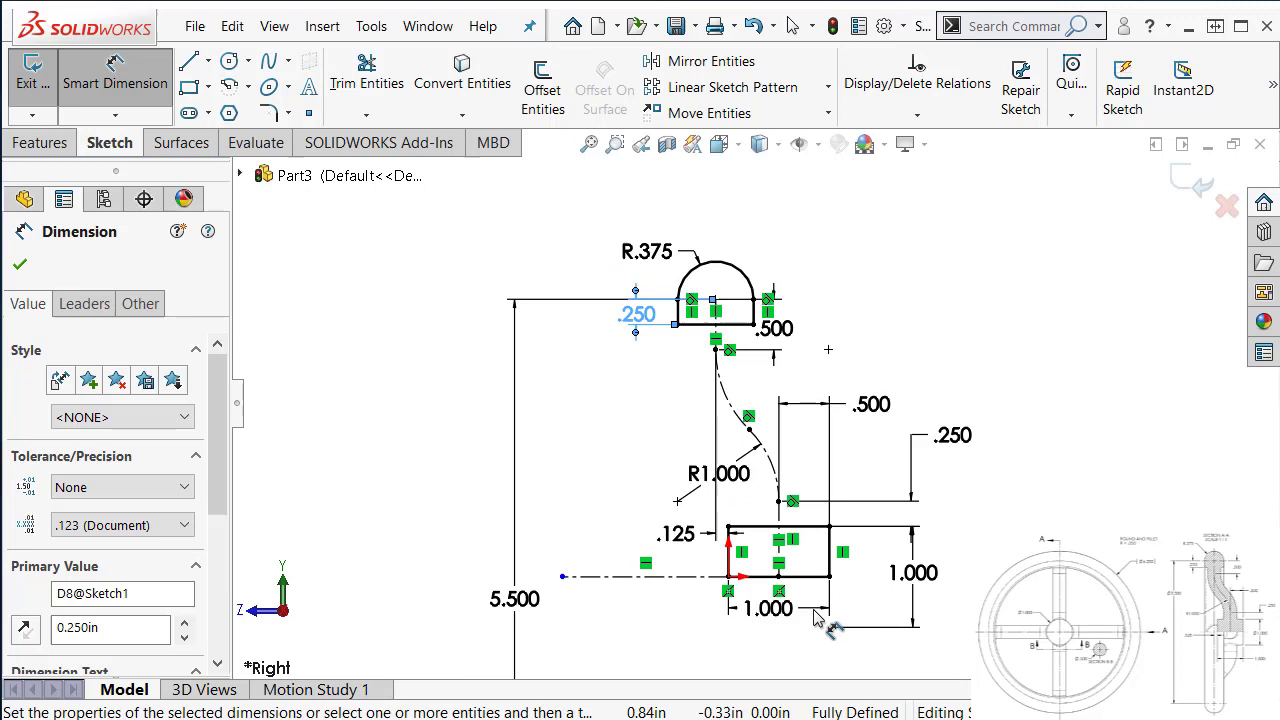
scroll(815, 617, "down", 1)
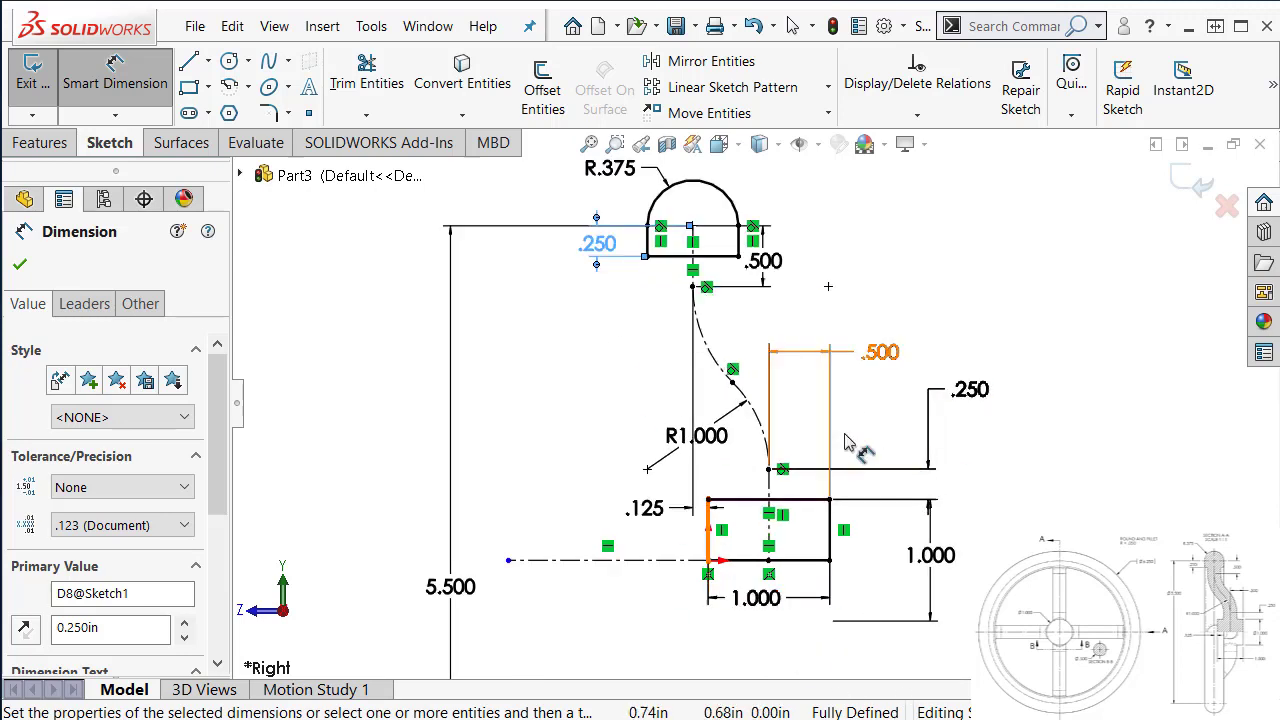
left_click(1188, 182)
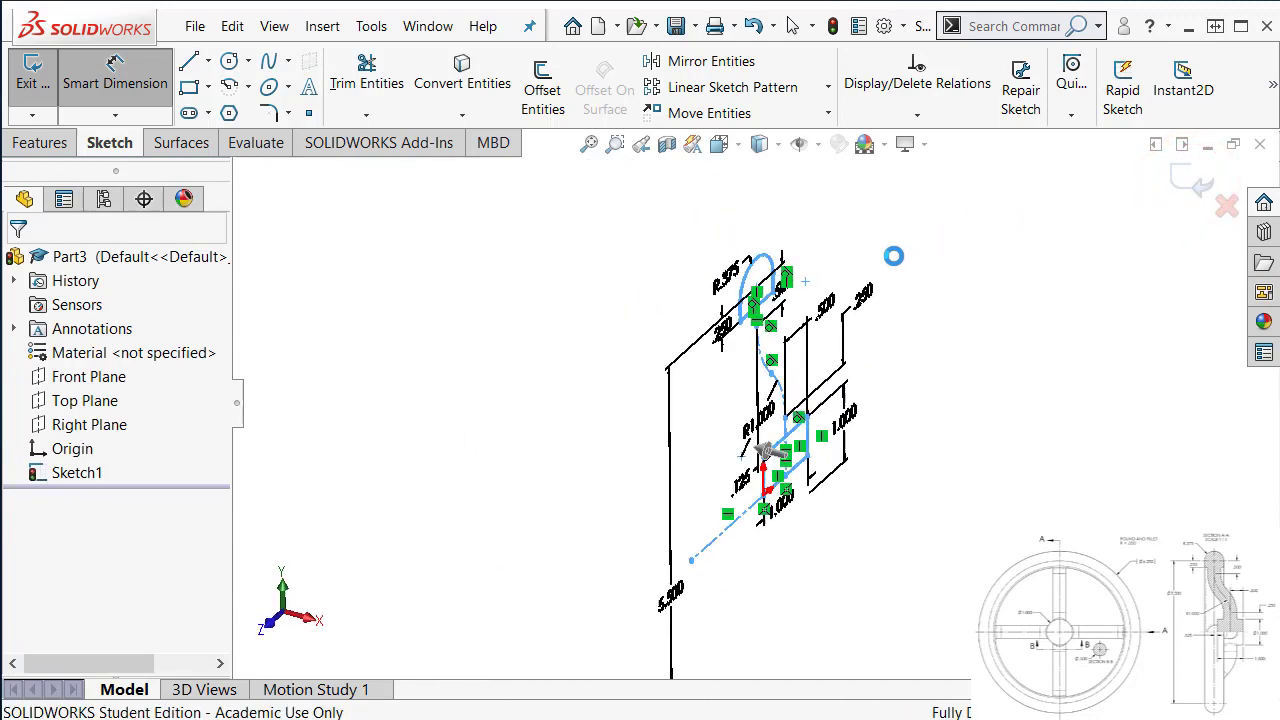
- Revolve the profile a full 360° about centerline Line1, creating rim and hub
left_click(60, 334)
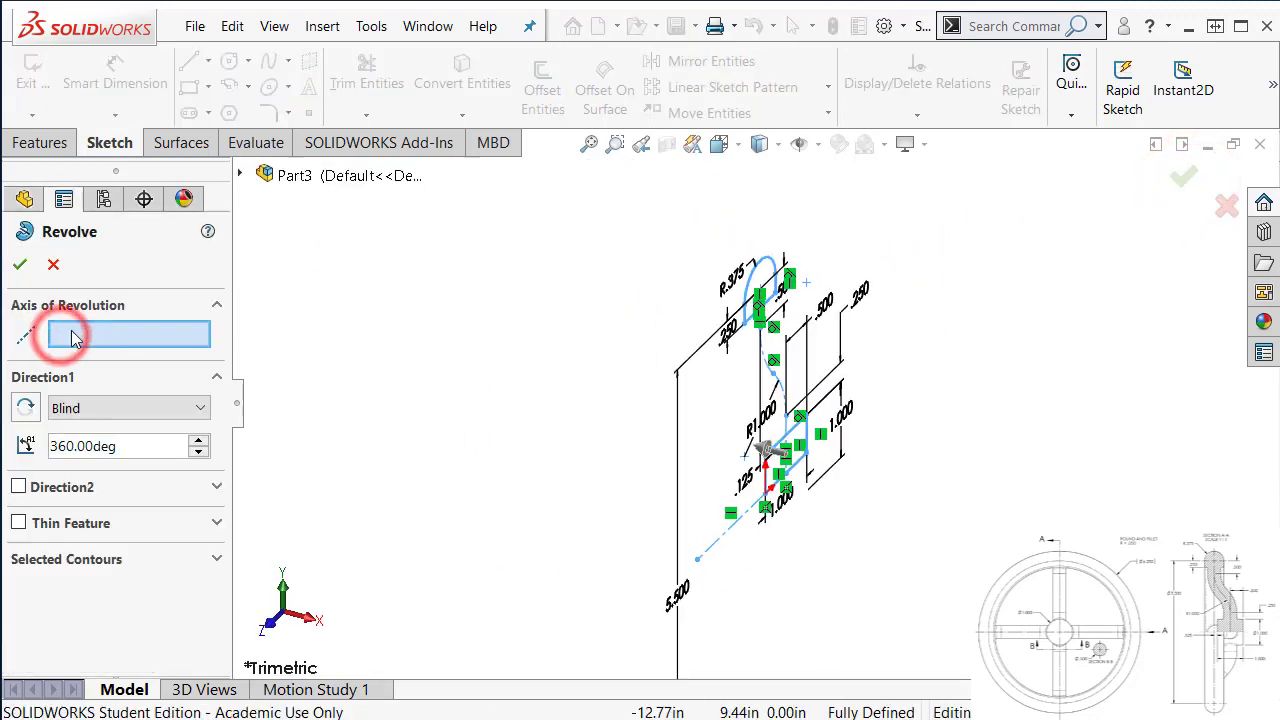
left_click(725, 541)
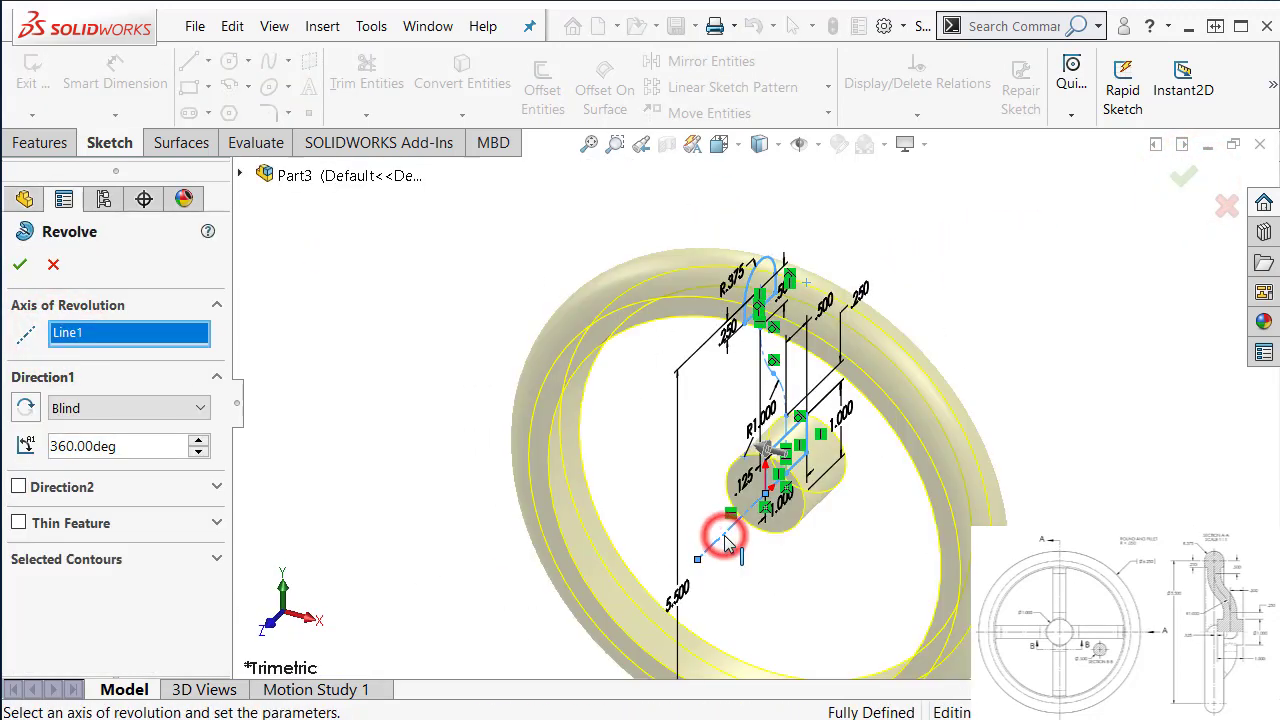
left_click(20, 263)
middle_click_drag(386, 306, 259, 316)
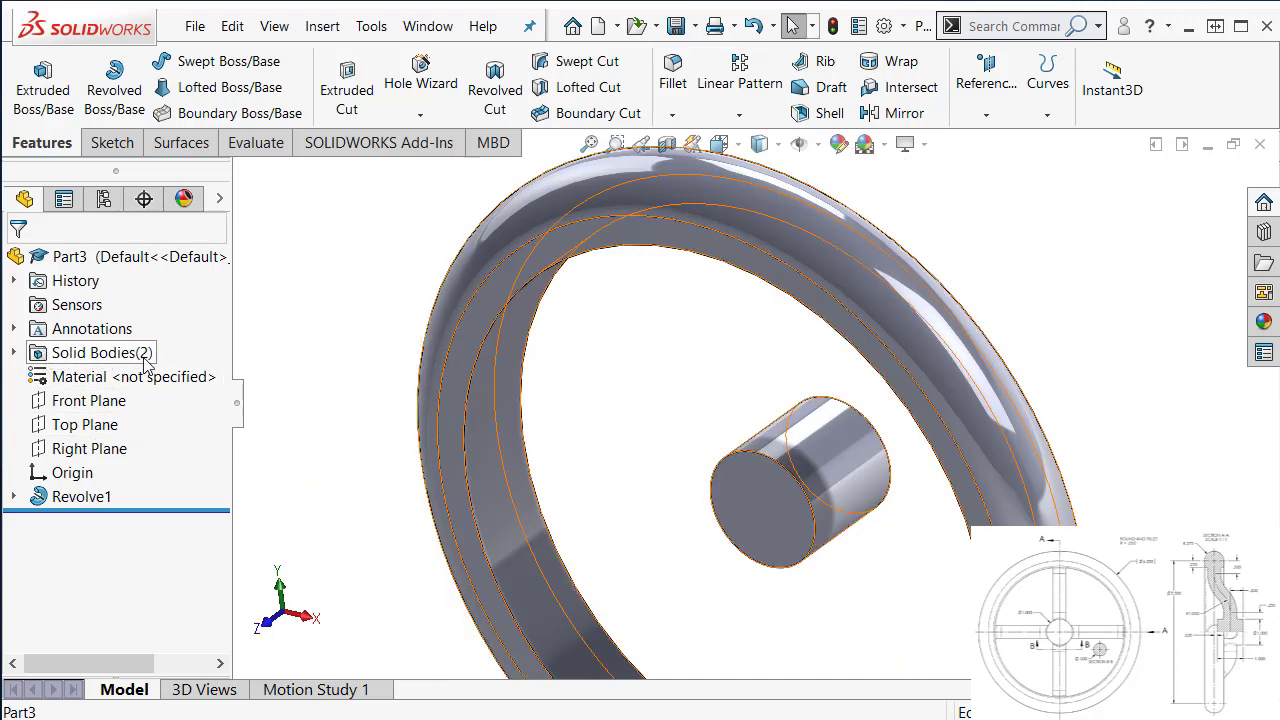
- Inspect the two solid bodies and Revolve1's Sketch1 in the feature tree
left_click(20, 352)
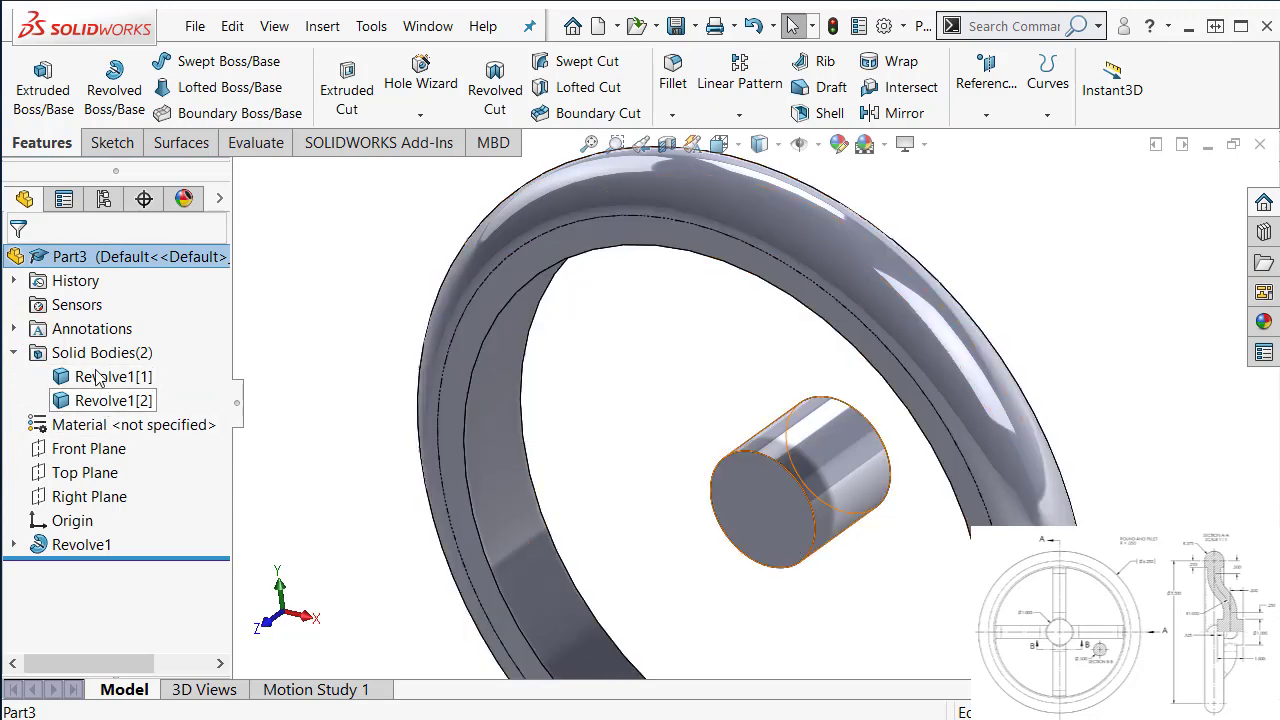
left_click(14, 352)
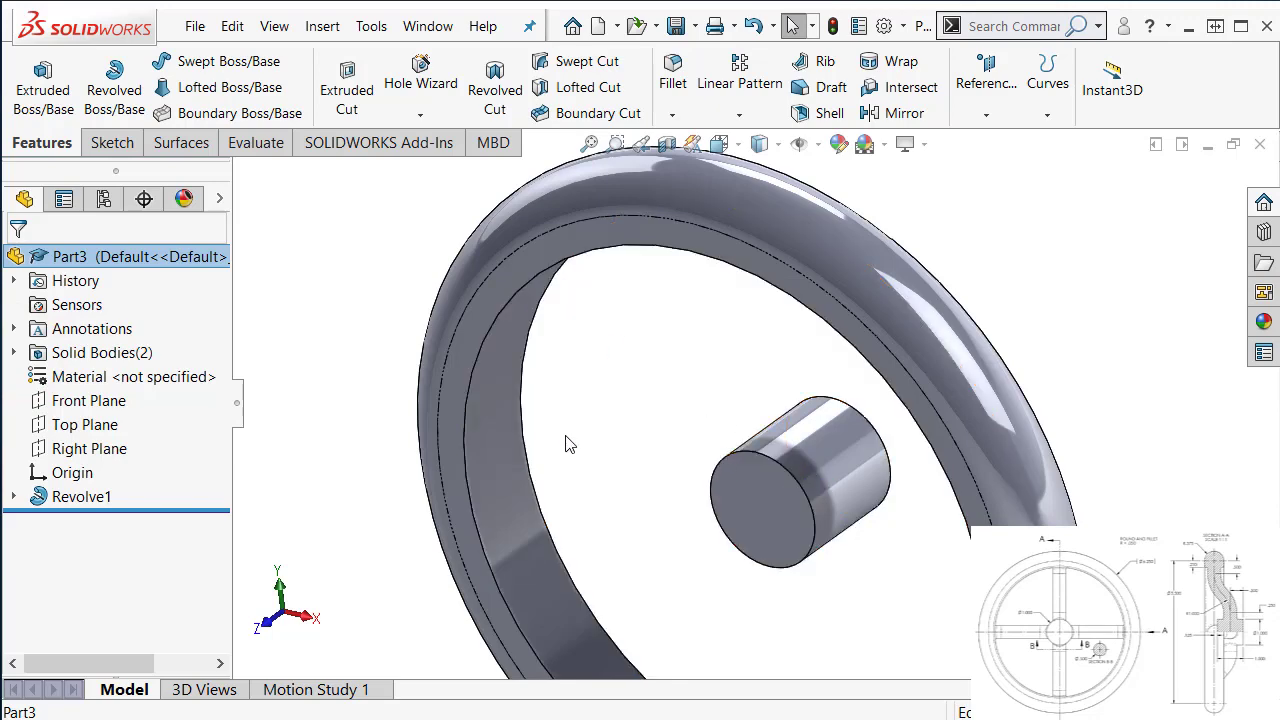
left_click(12, 497)
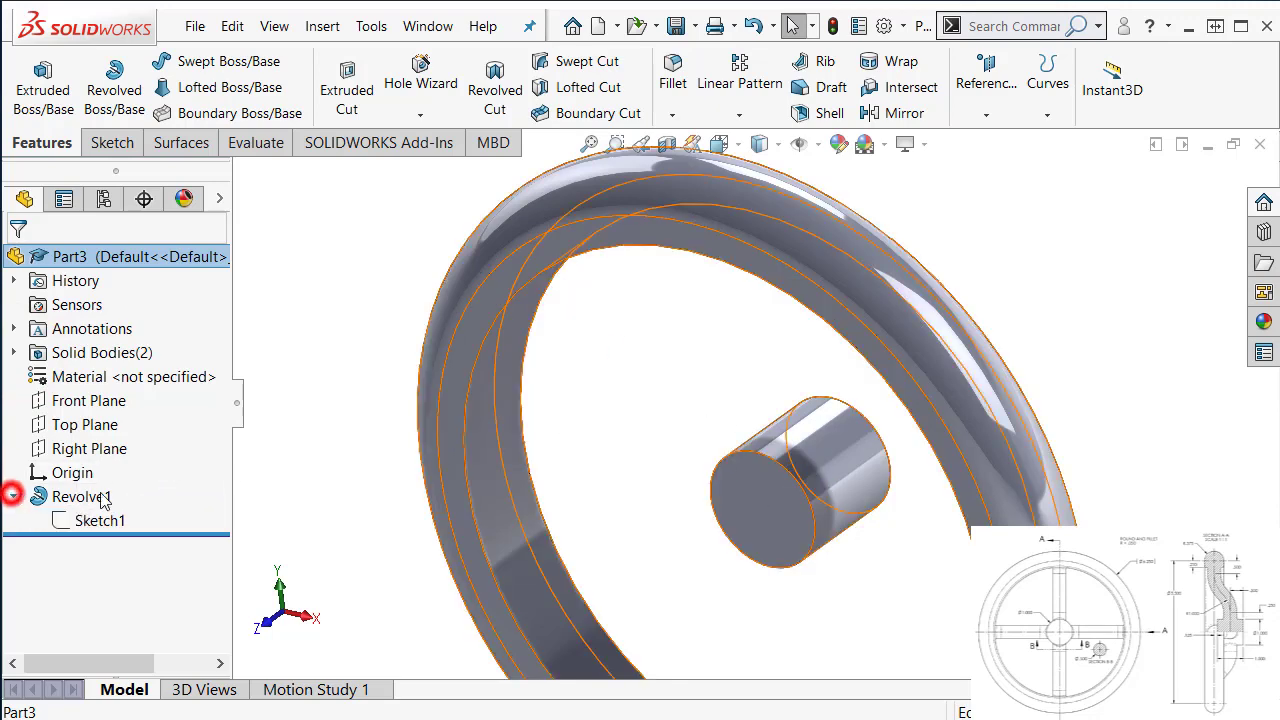
left_click(97, 520)
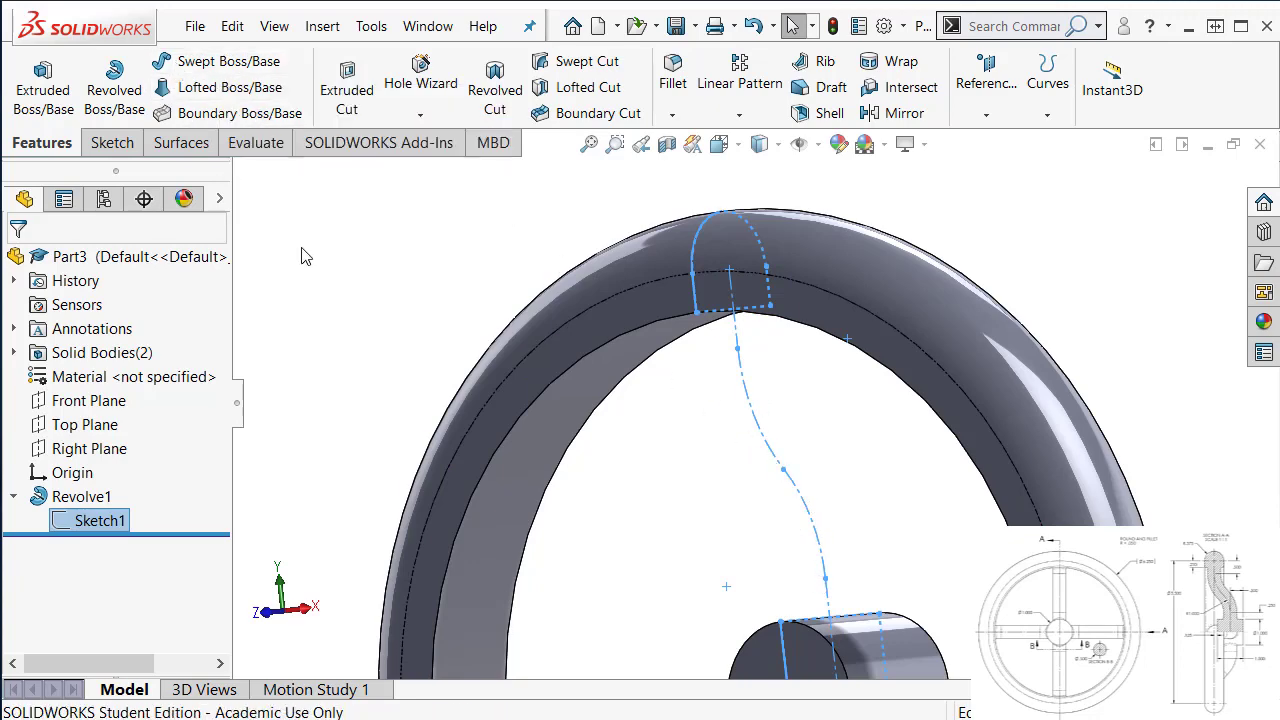
- Start a new sketch on the Right Plane and make Sketch1 visible
left_click(63, 456)
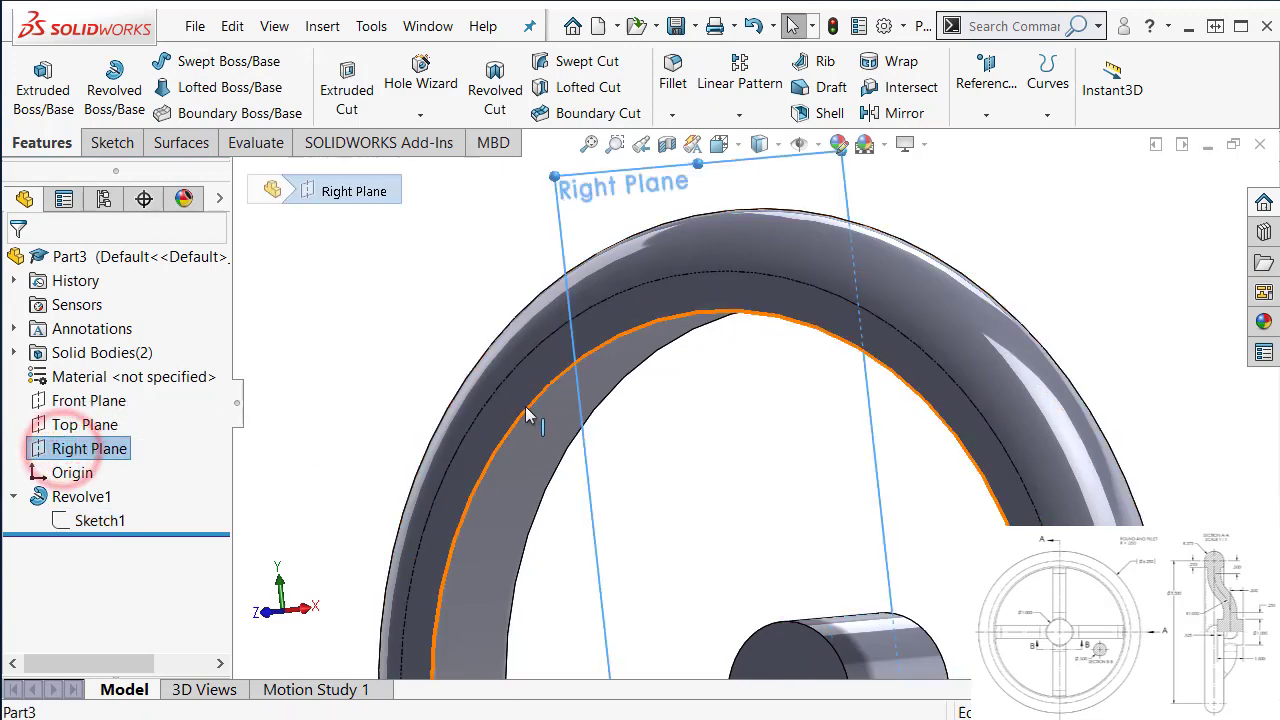
middle_click_drag(530, 416, 564, 410)
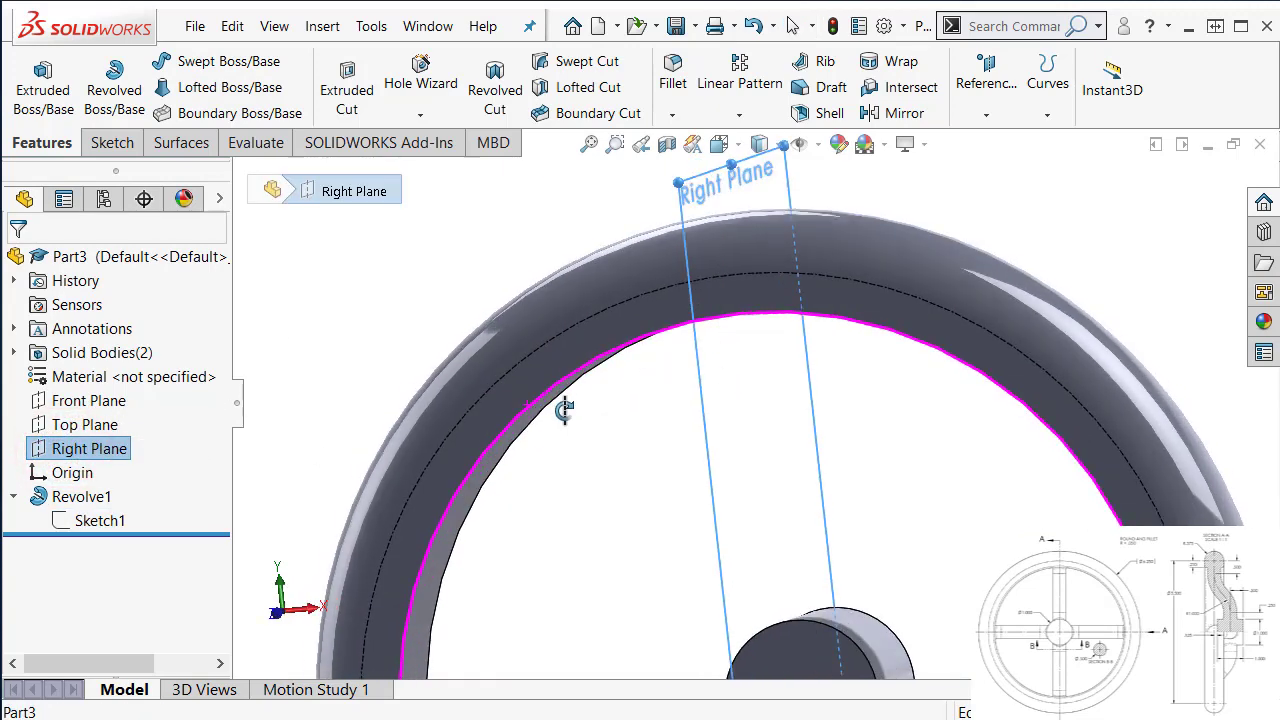
left_click(113, 144)
left_click(33, 74)
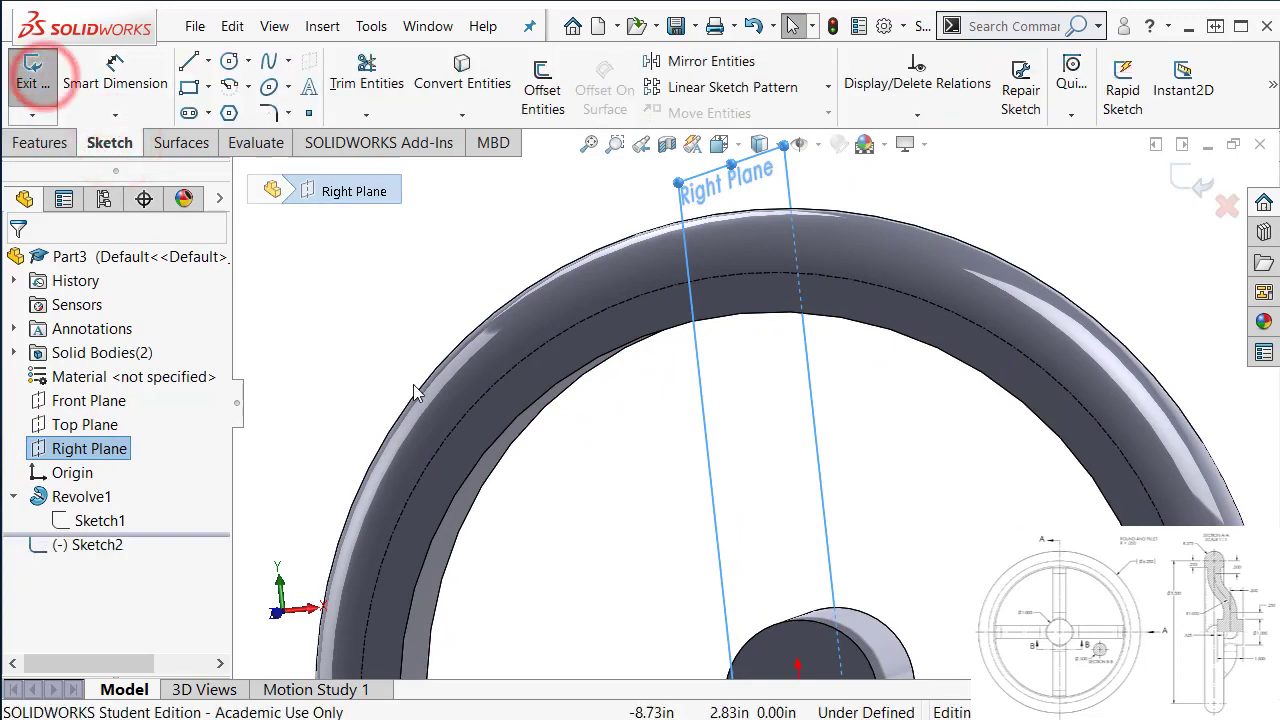
left_click(100, 524)
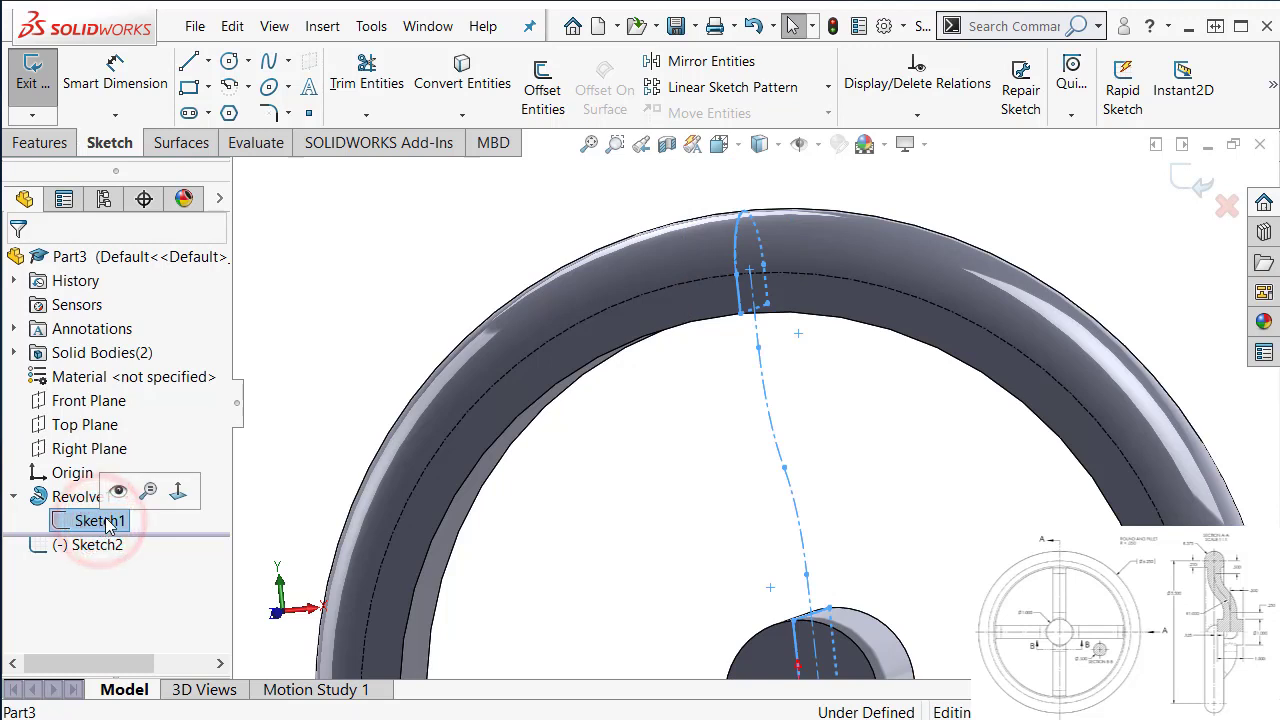
left_click(118, 492)
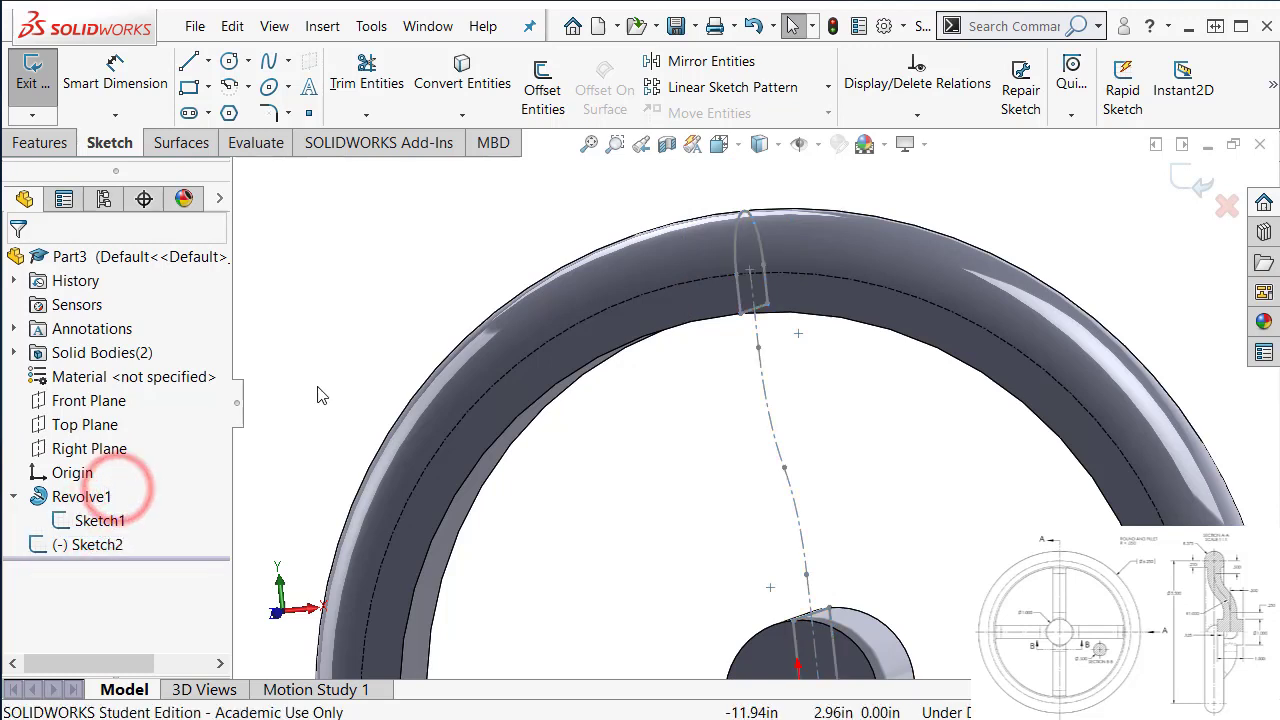
left_click(88, 523)
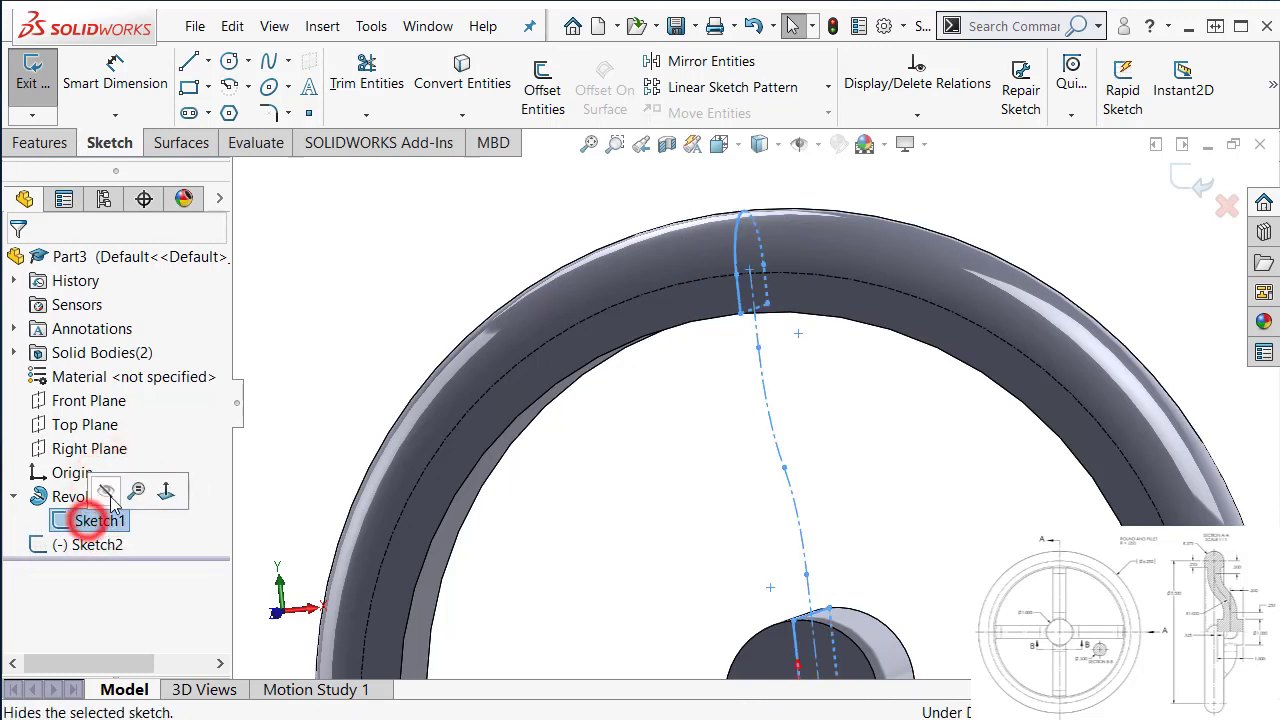
left_click(270, 422)
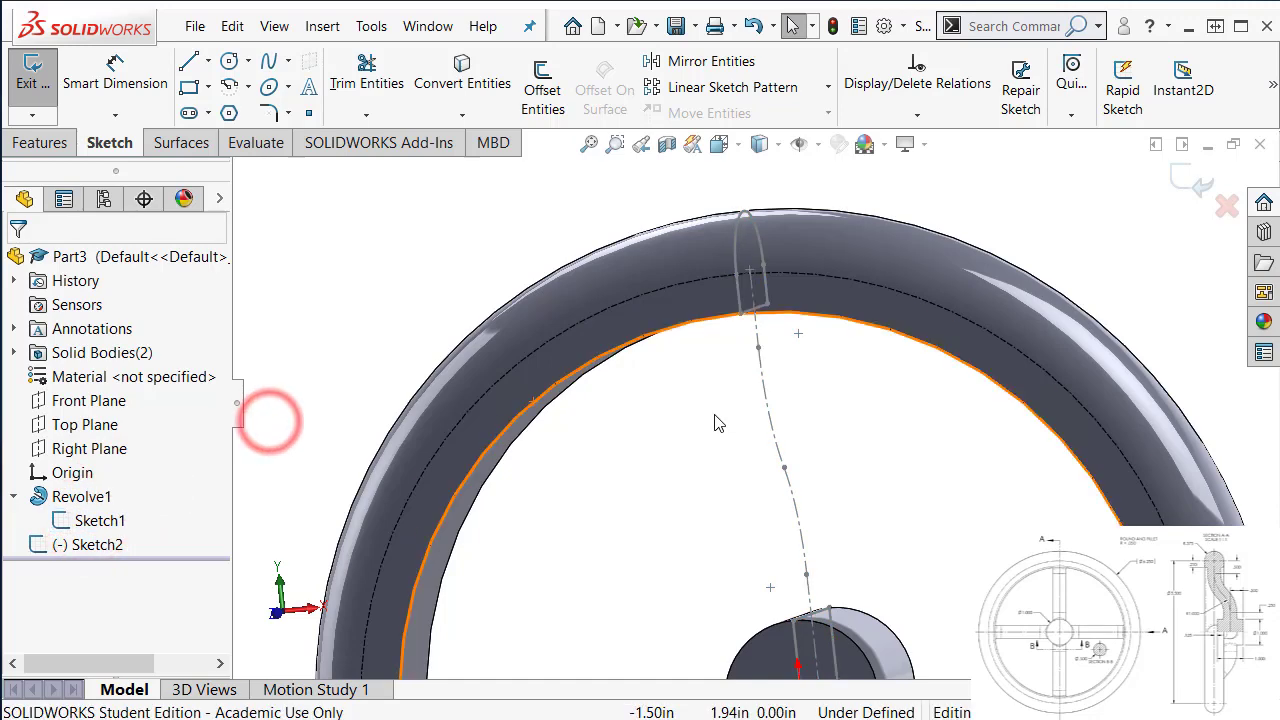
- Convert Sketch1's upper and lower spoke curve segments into Sketch2, then exit the sketch
middle_click_drag(287, 428, 675, 428)
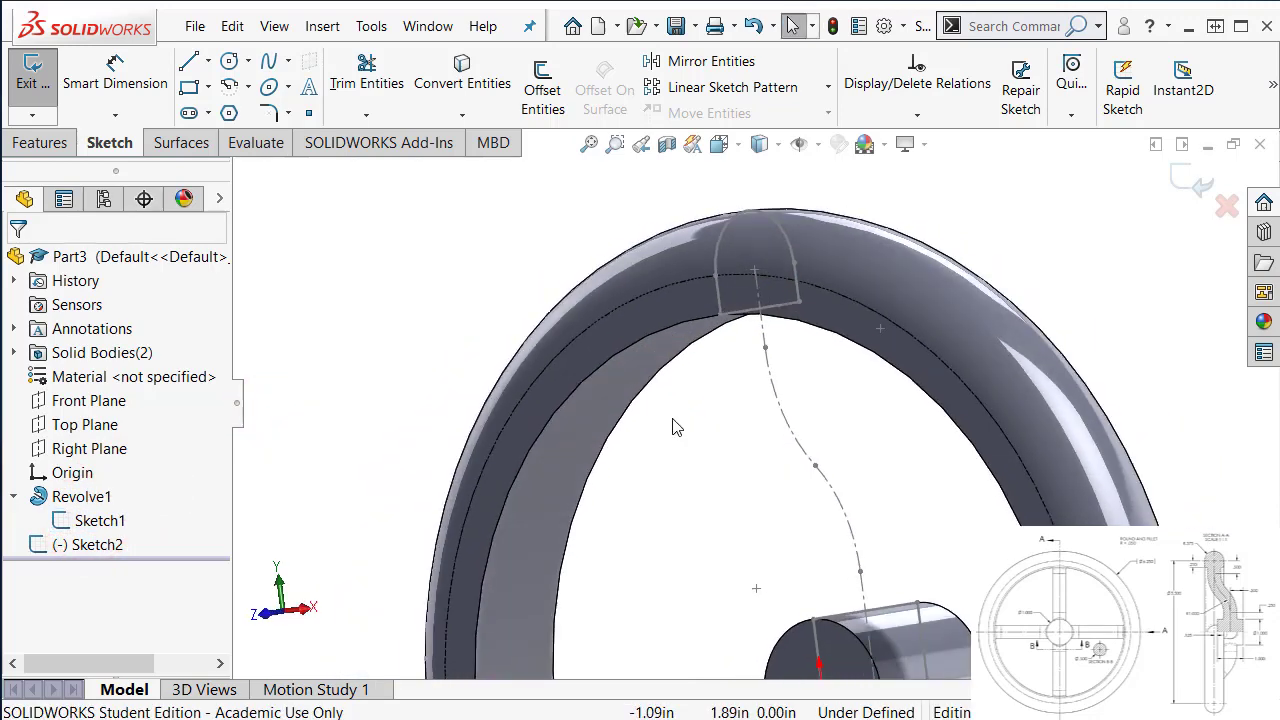
left_click(764, 330, "ctrl")
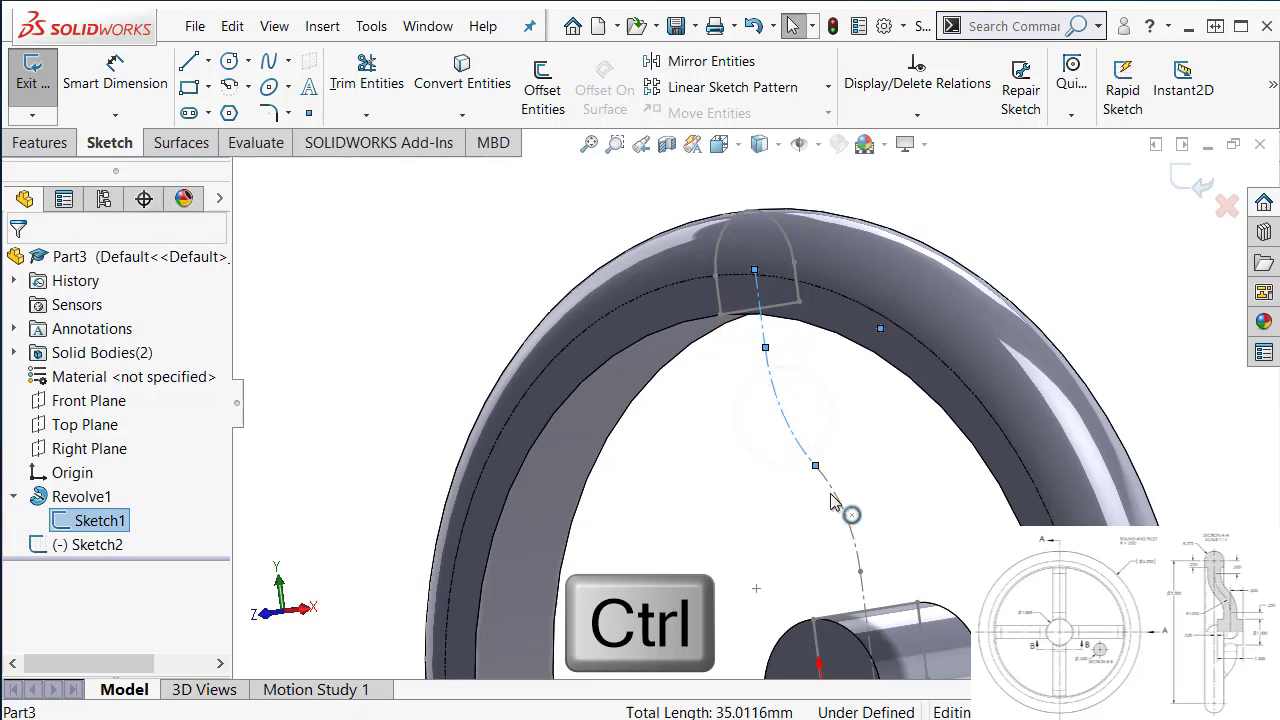
left_click(863, 594, "ctrl")
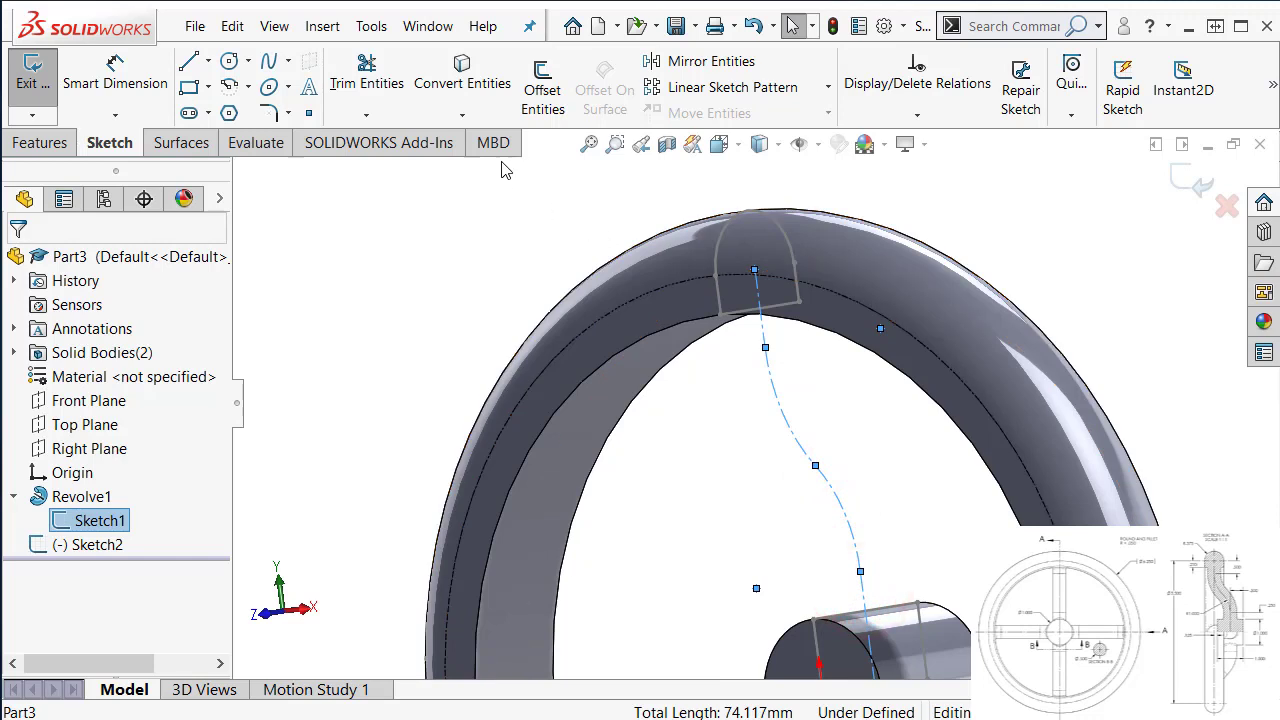
left_click(476, 93)
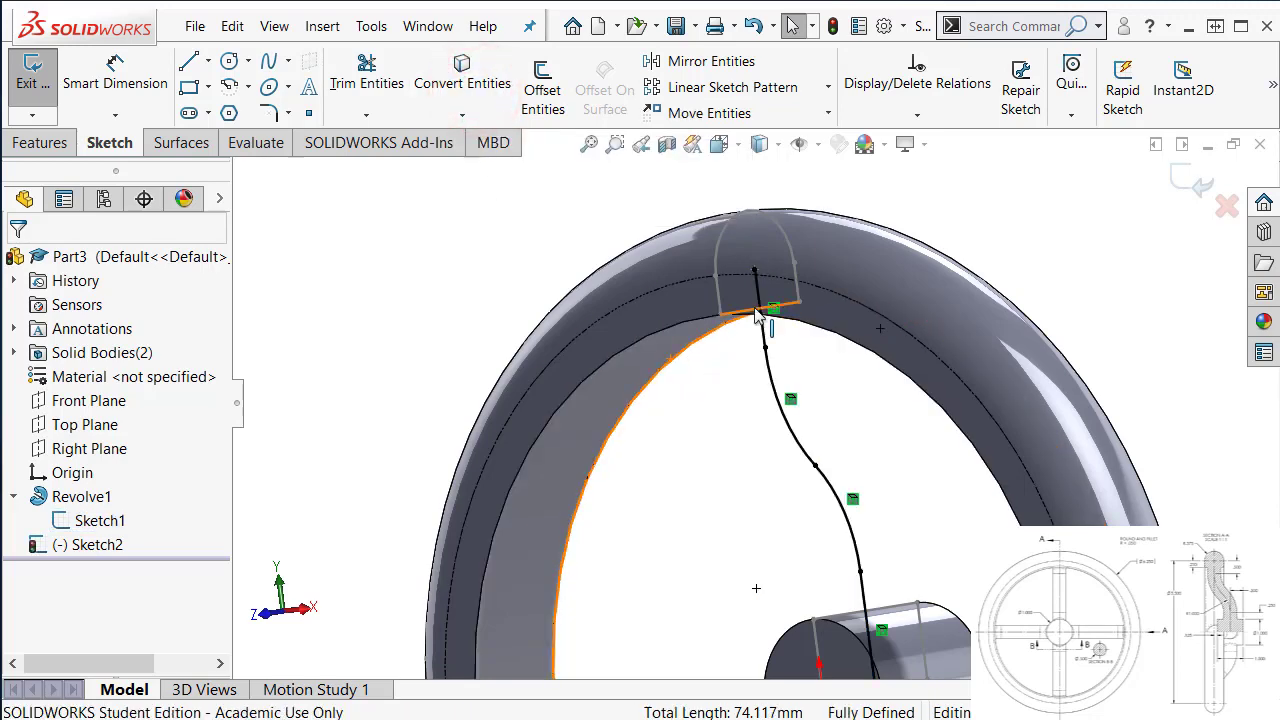
middle_click_drag(900, 668, 880, 505)
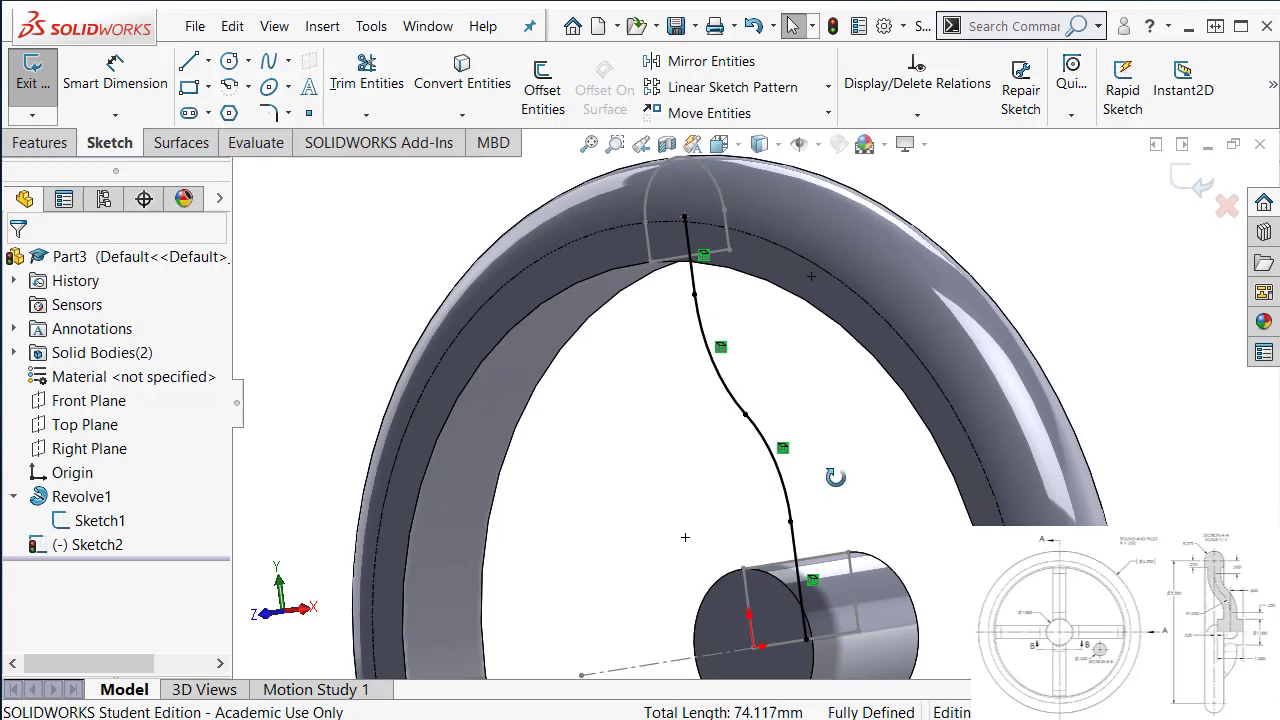
middle_click_drag(835, 477, 826, 452)
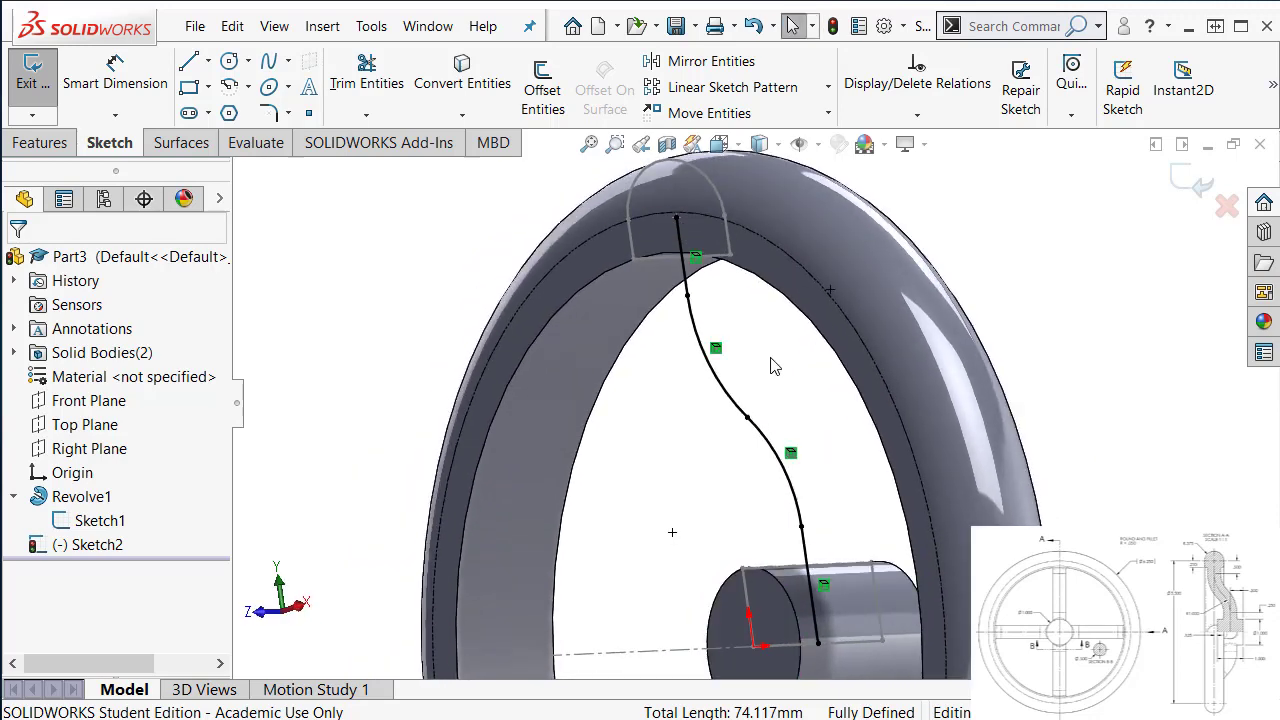
left_click(1203, 190)
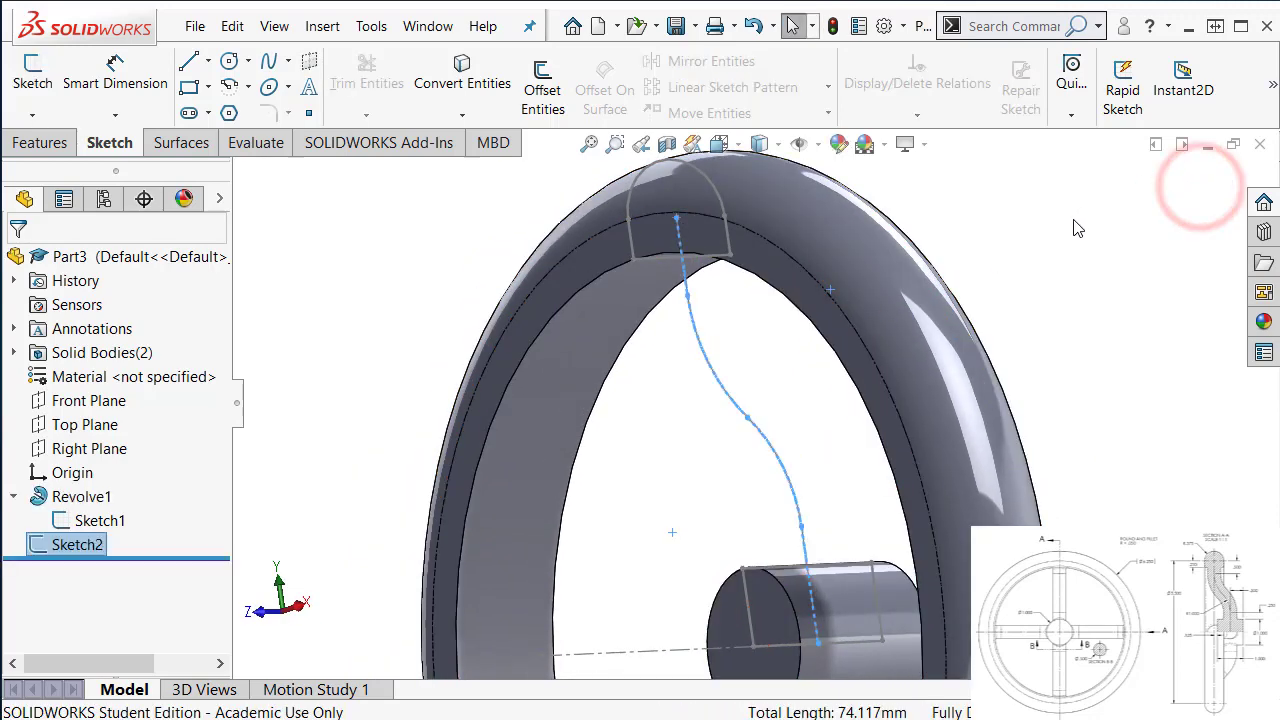
- Create Sweep1: a 0.5in diameter circular profile swept along the Sketch2 path
left_click(50, 145)
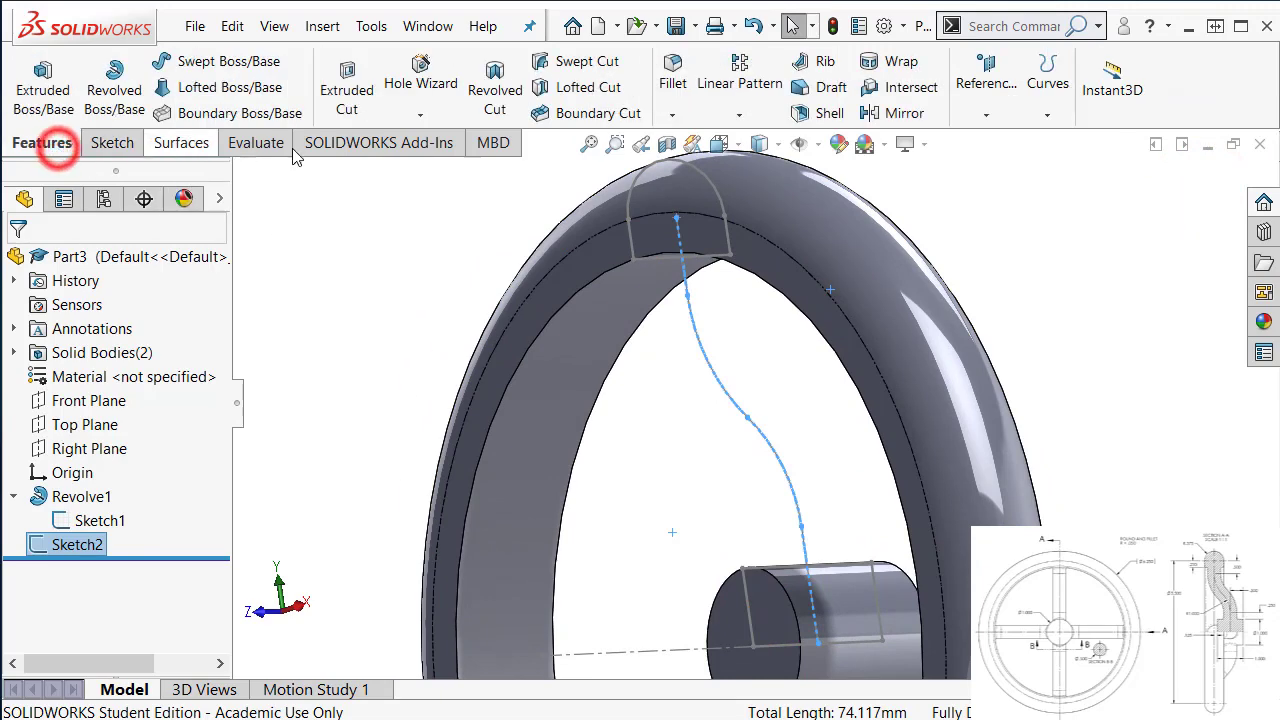
left_click(190, 62)
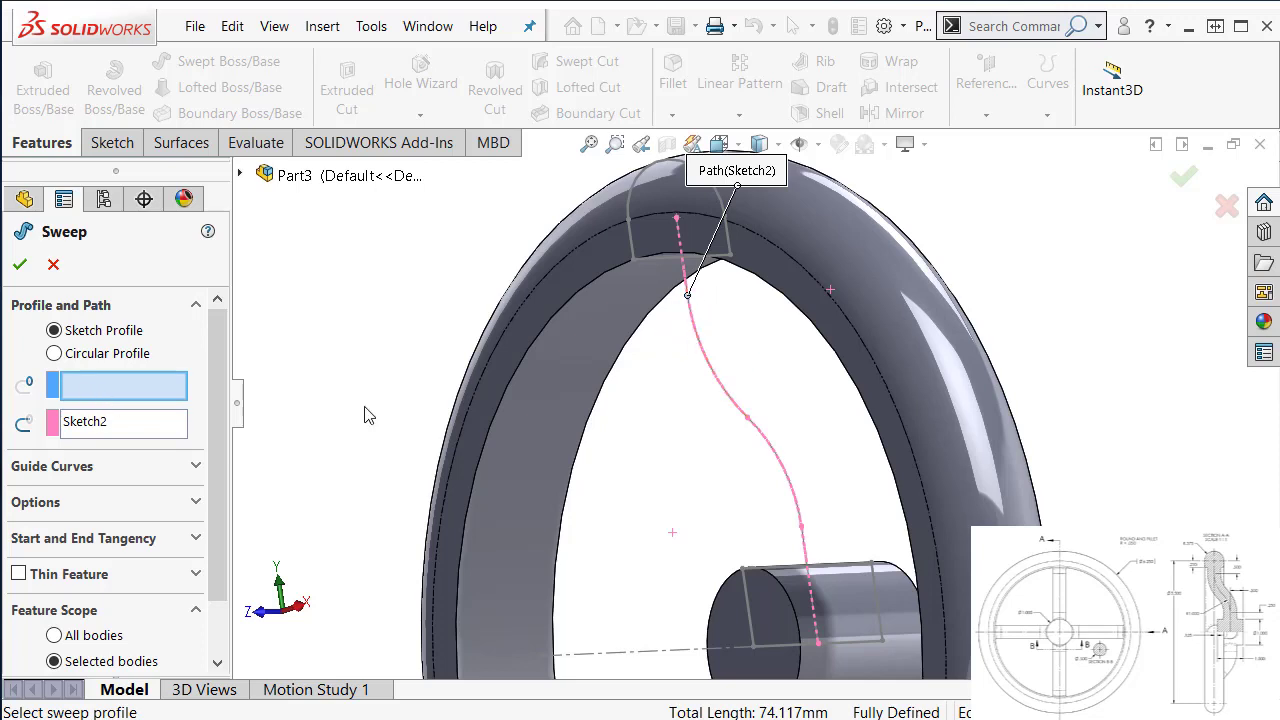
left_click(55, 354)
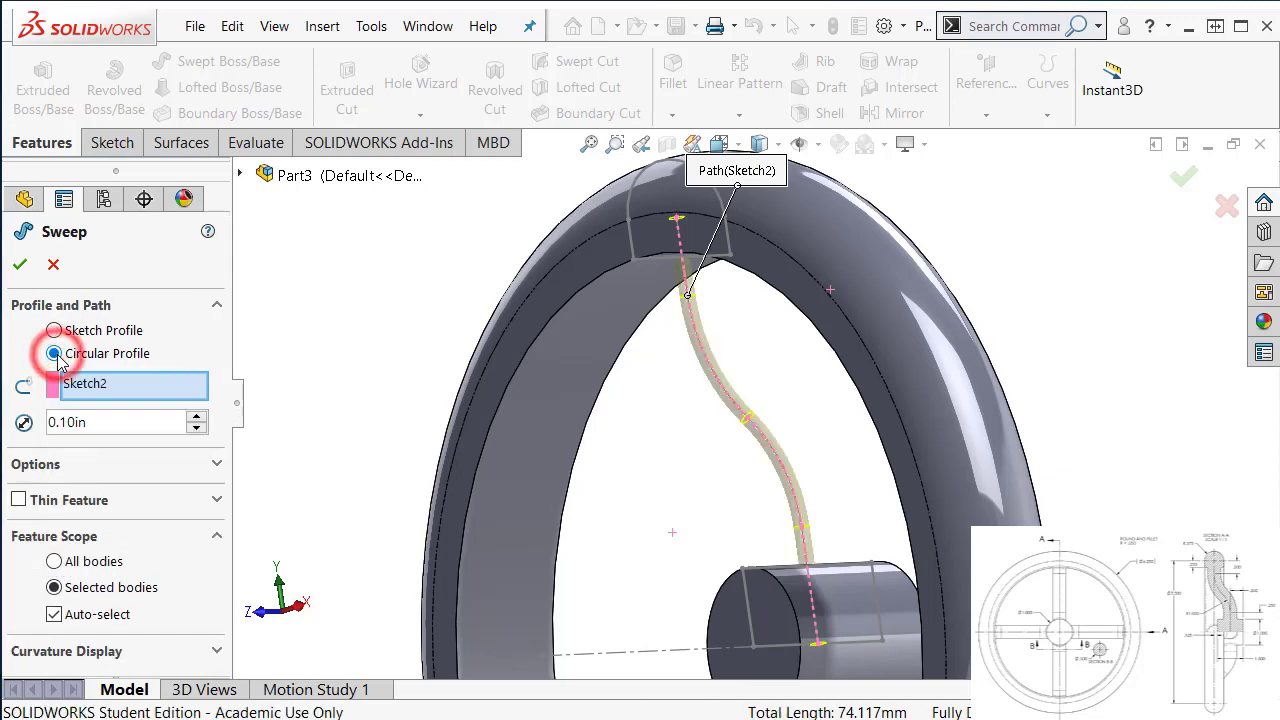
left_click(88, 385)
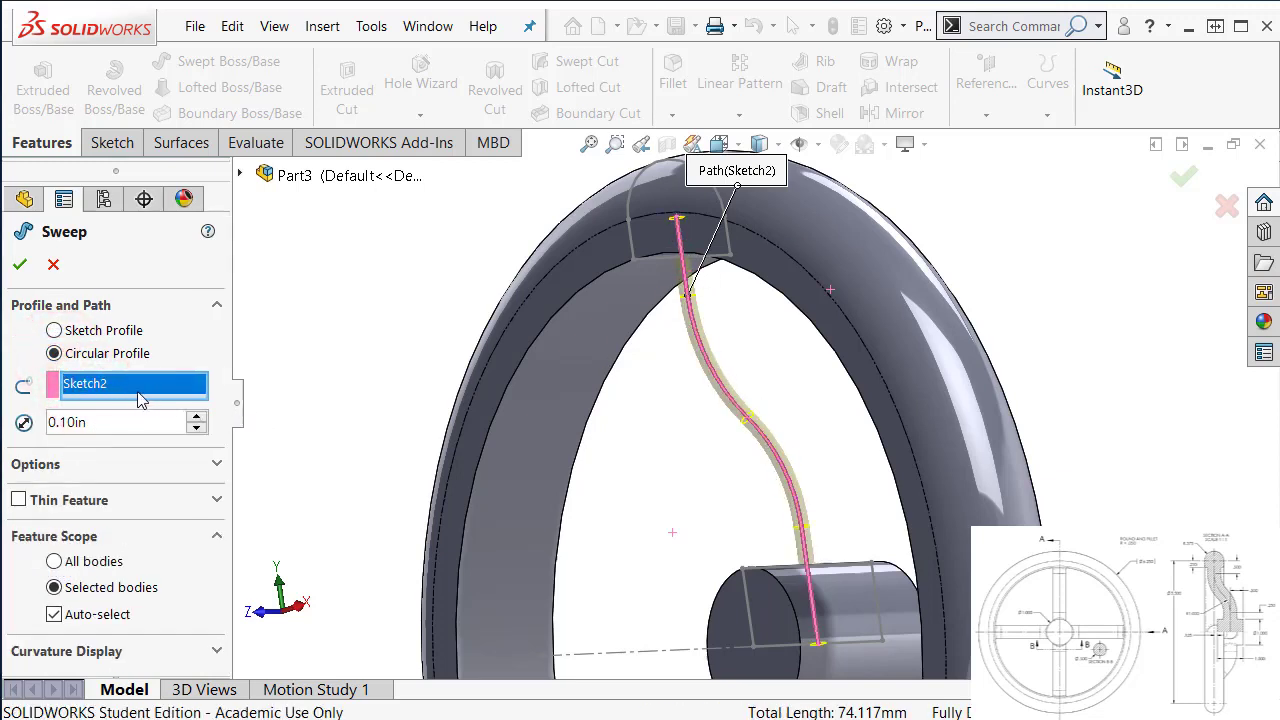
left_click(97, 420)
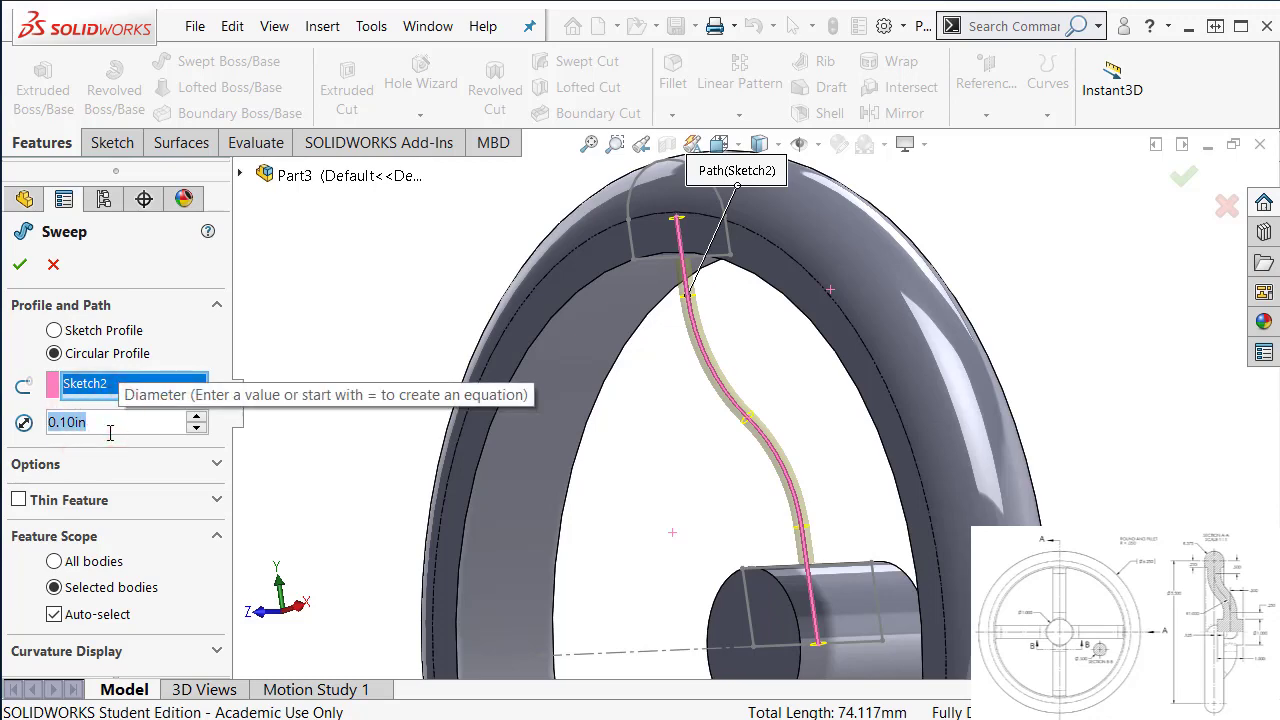
type("0.5")
key("Return")
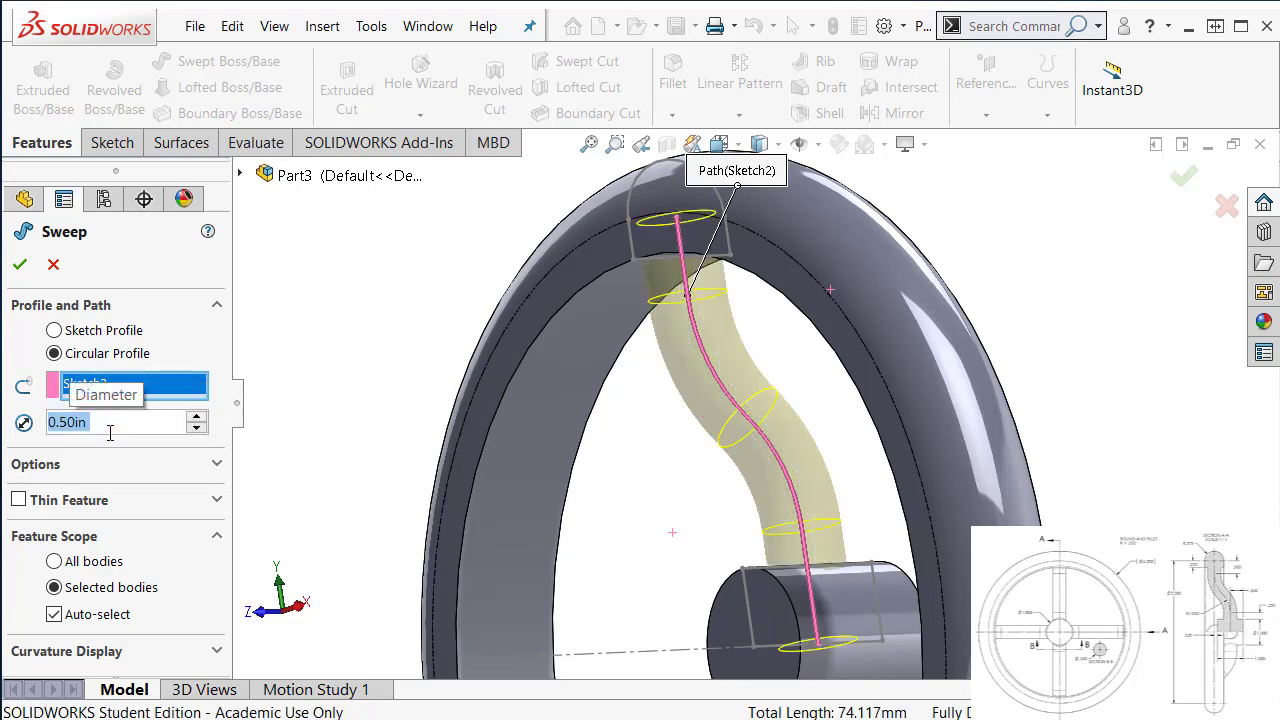
middle_click_drag(336, 403, 416, 386)
left_click(21, 265)
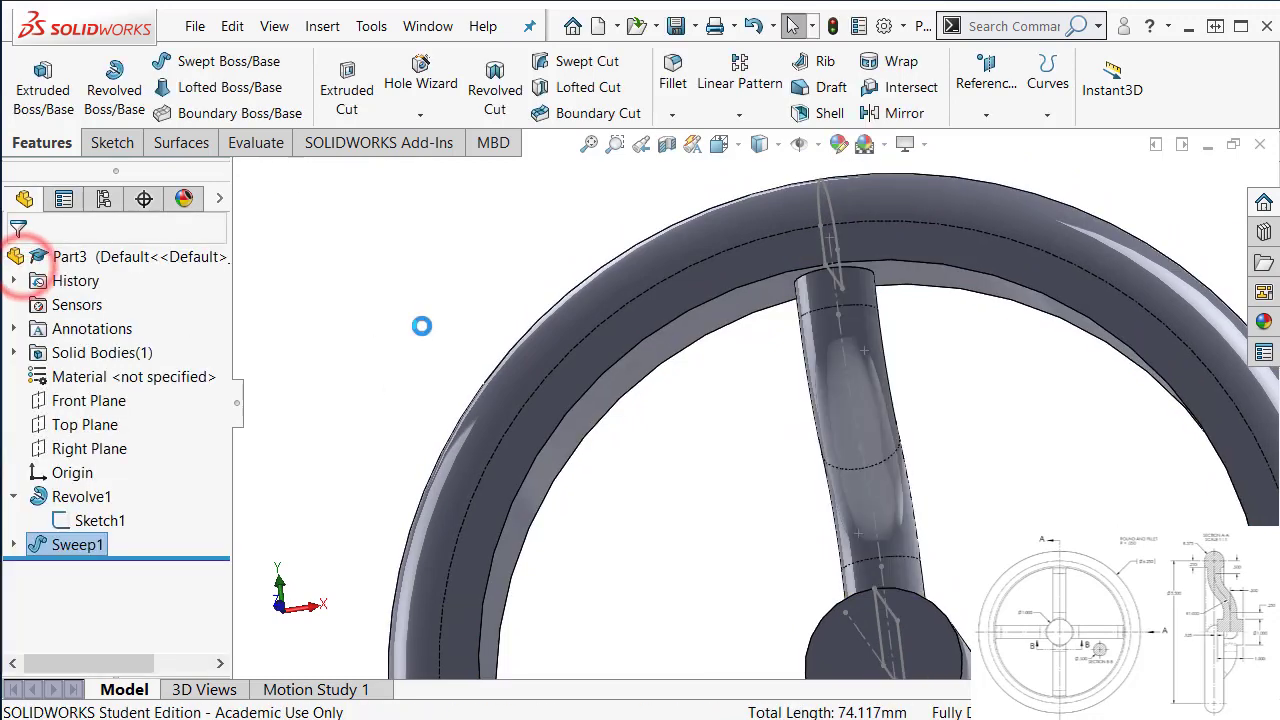
scroll(790, 562, "up", 3)
- Hide Sketch1 from the feature tree, leaving the rim, hub and spoke visible
middle_click_drag(790, 562, 749, 591)
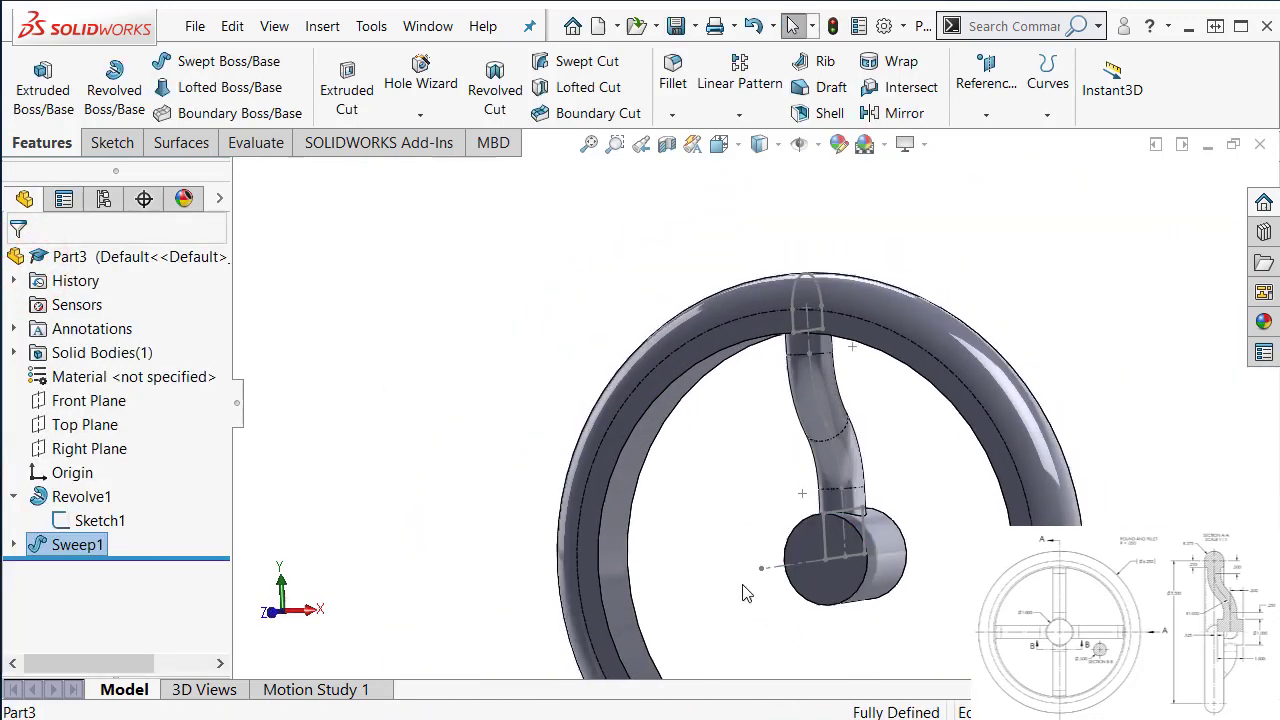
left_click(104, 522)
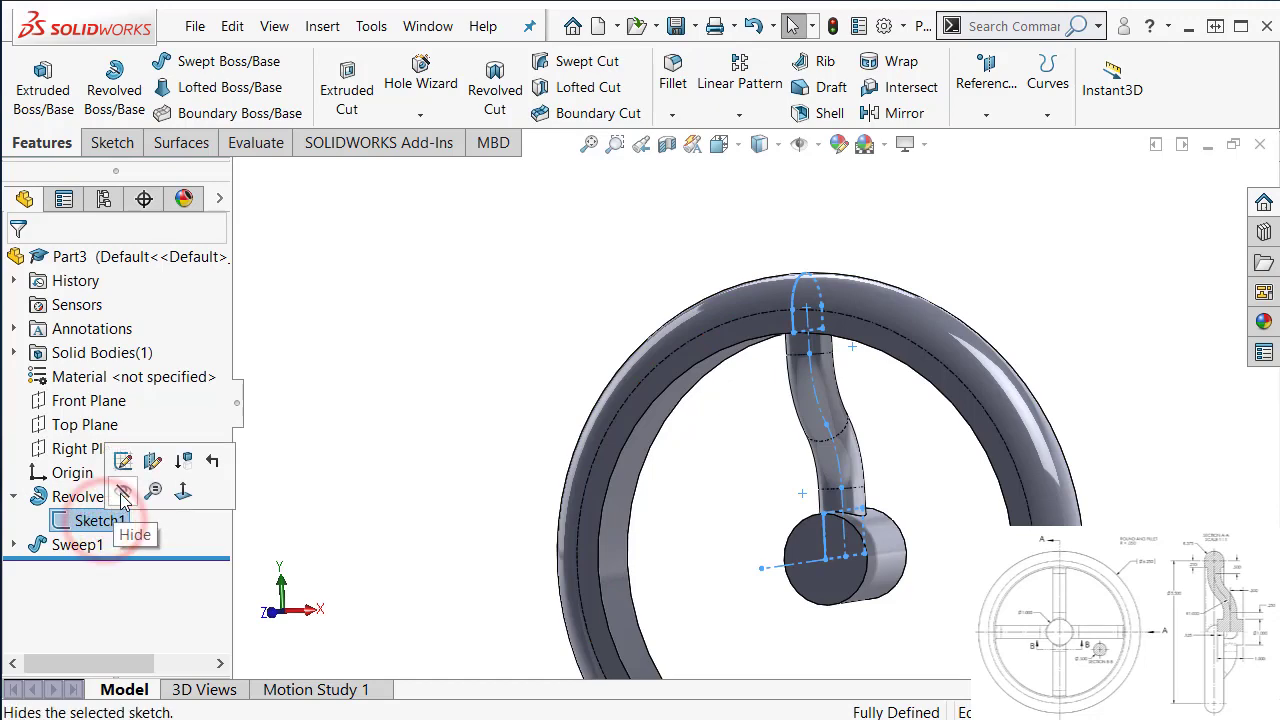
left_click(121, 493)
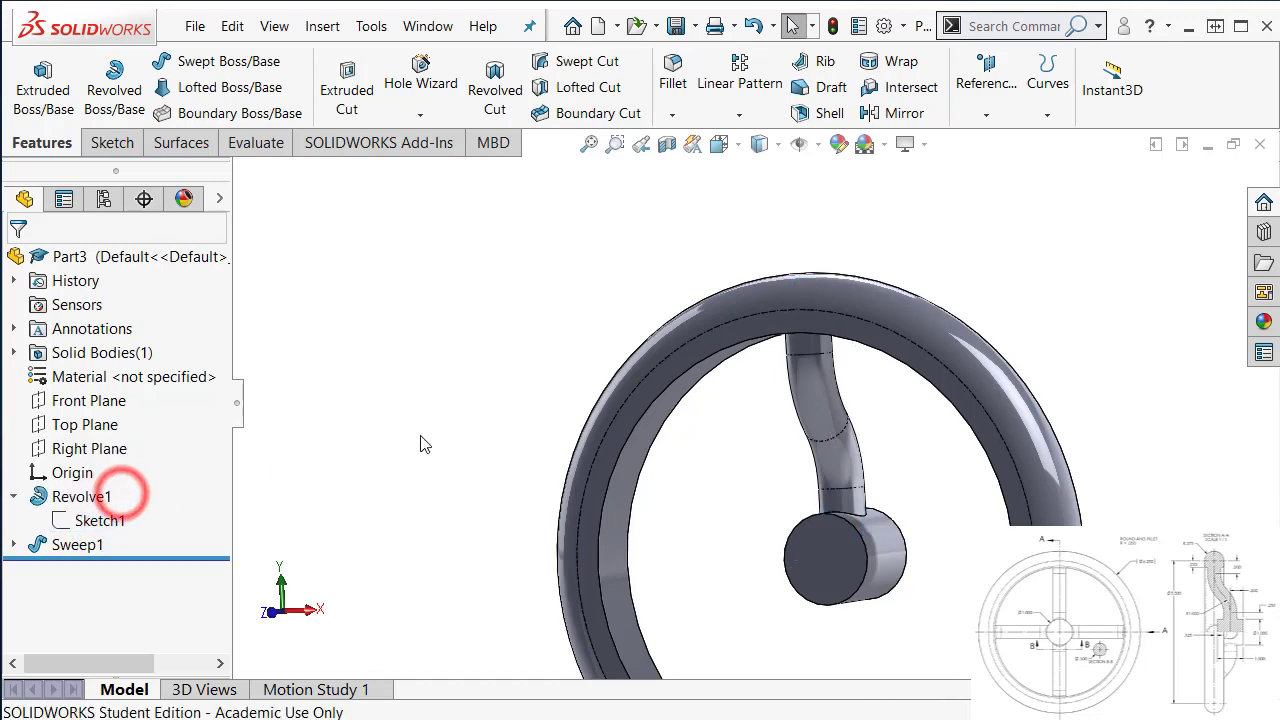
mouse_move(421, 438)
middle_mouse_down()
mouse_move(543, 471)
mouse_move(783, 503)
middle_mouse_up()
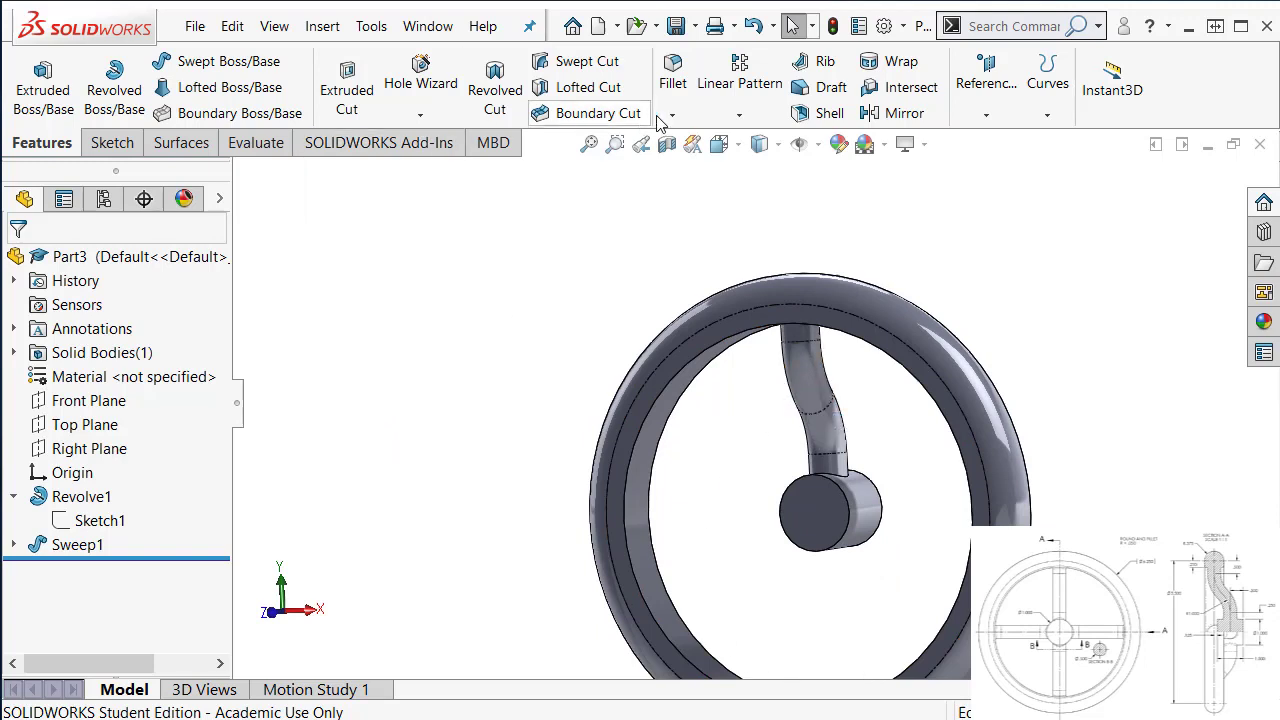
- Start a Circular Pattern with Sweep1 as the feature to pattern
left_click(742, 118)
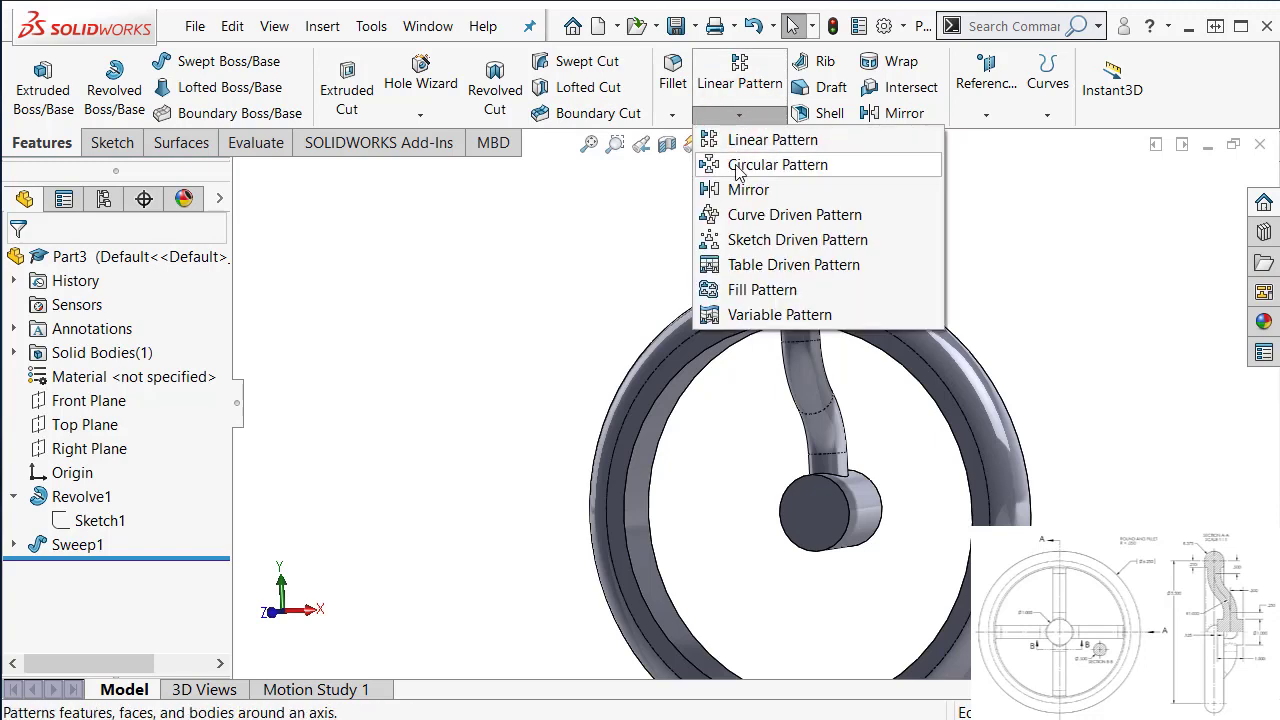
left_click(771, 168)
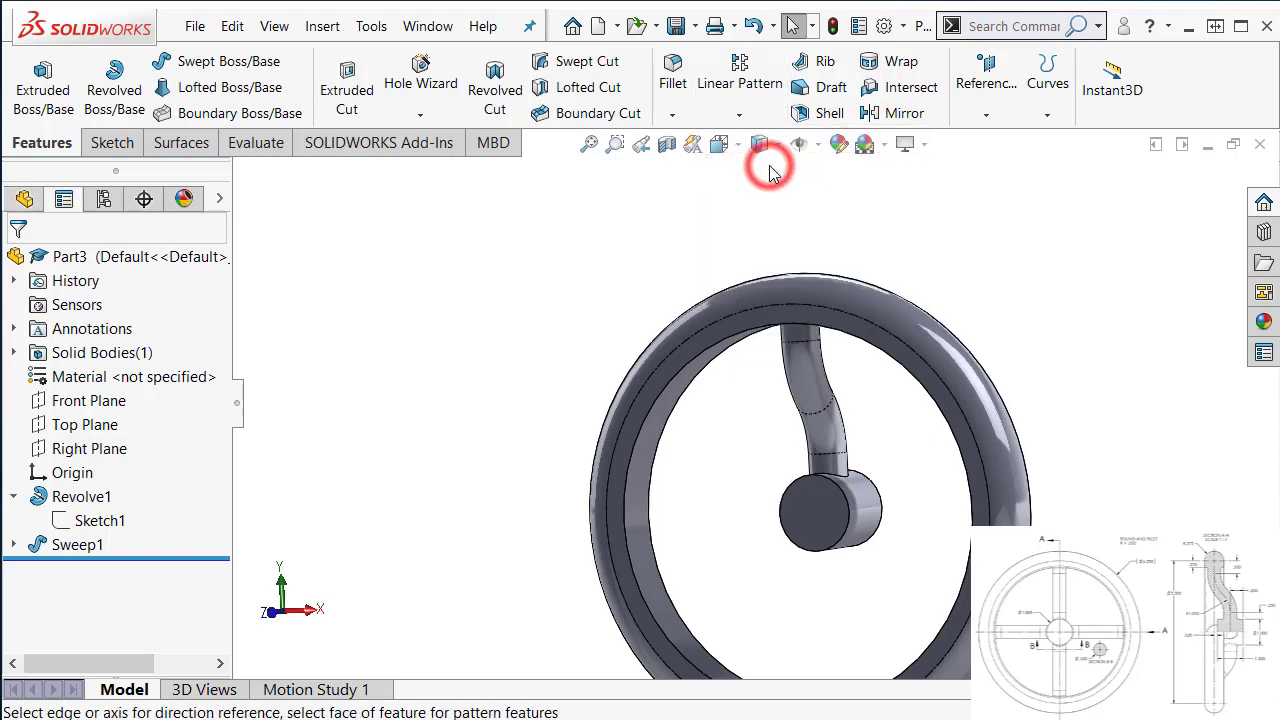
left_click(112, 592)
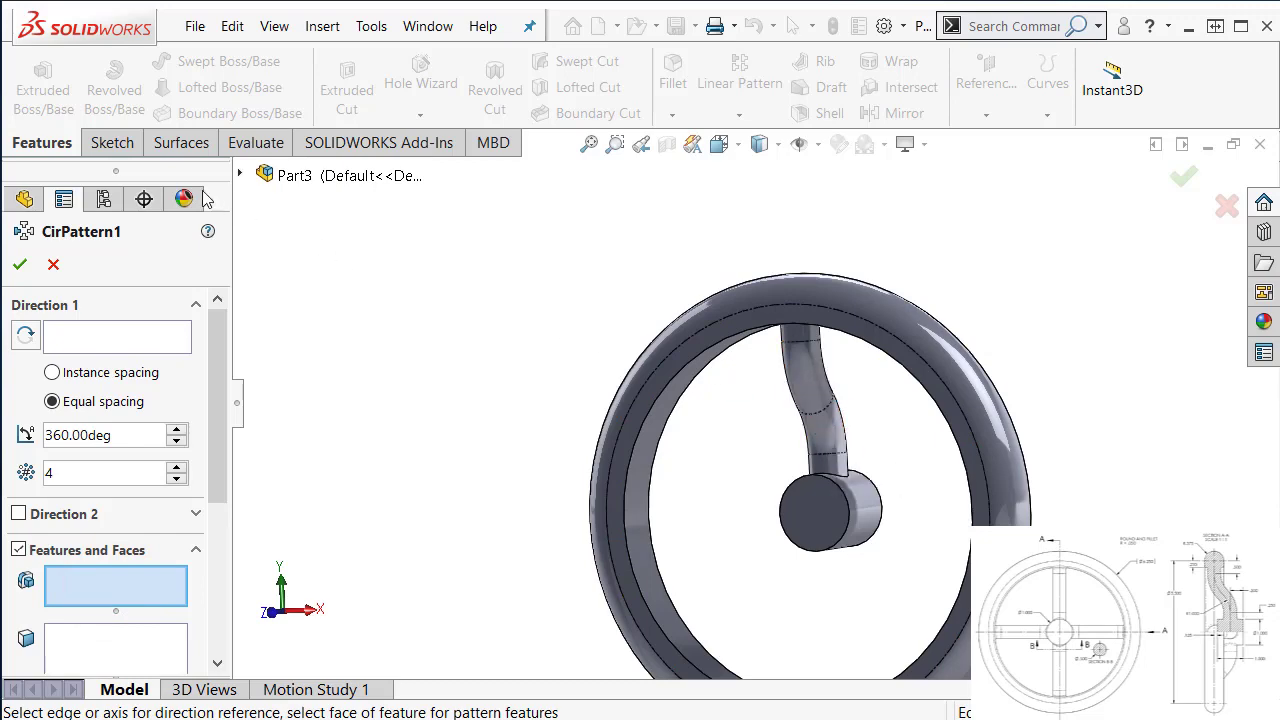
left_click(240, 176)
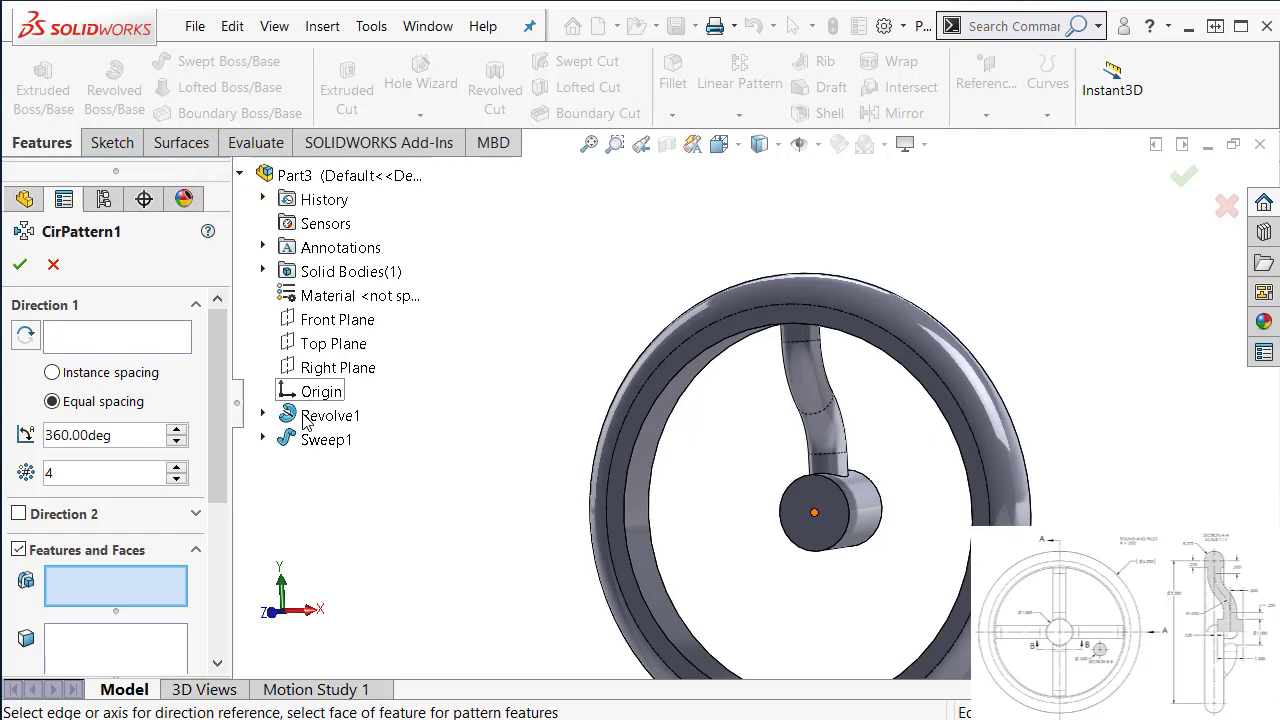
left_click(316, 448)
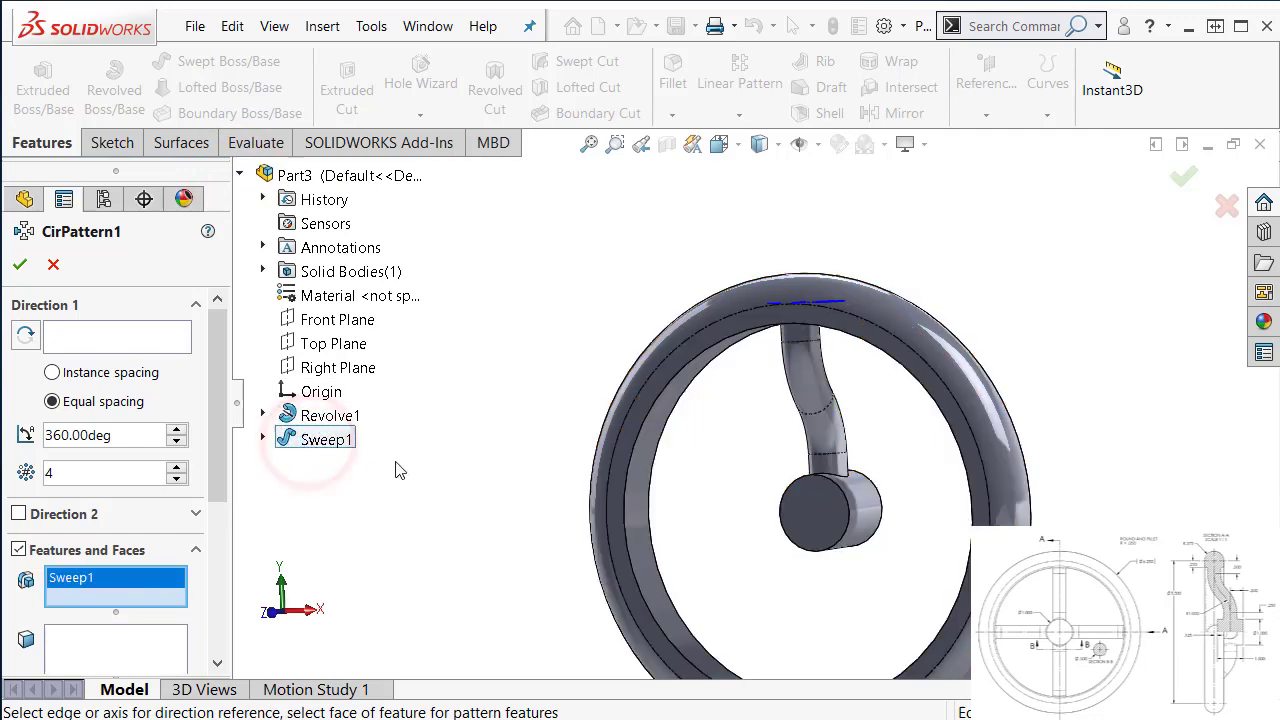
- Use the hub's round face as the axis and create 4 equal instances over 360°
left_click(82, 338)
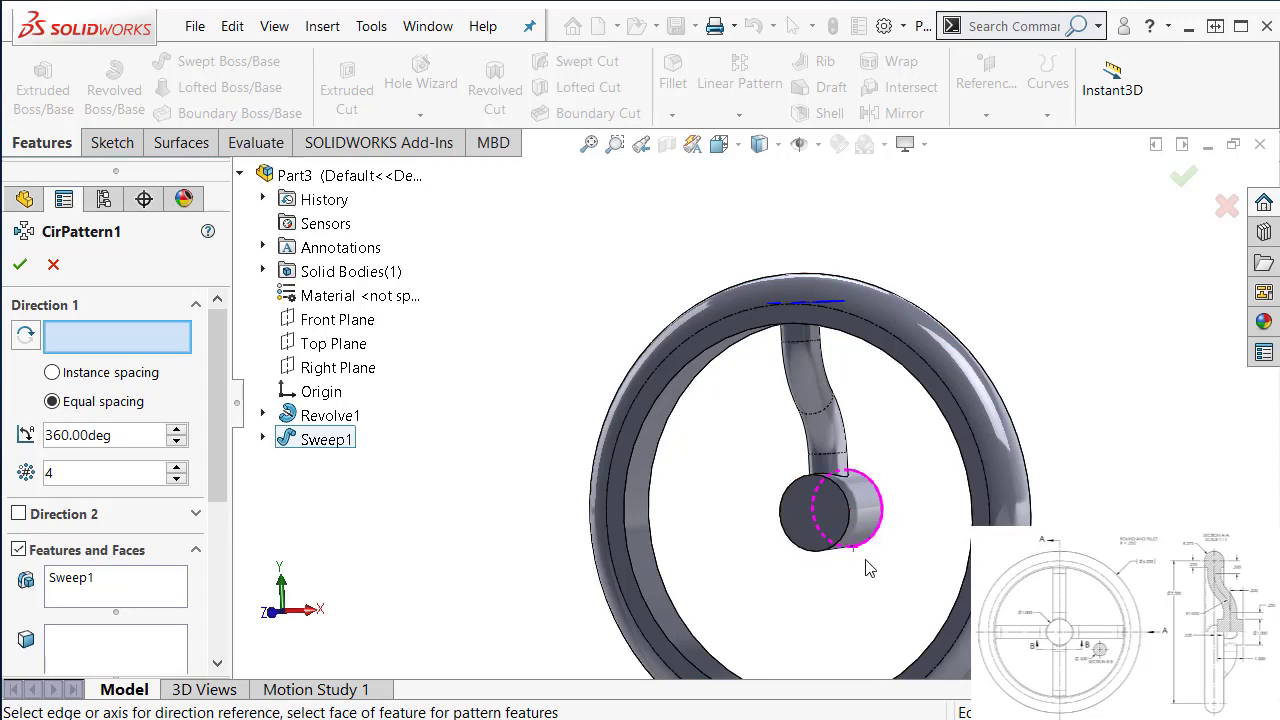
middle_click_drag(869, 568, 866, 494)
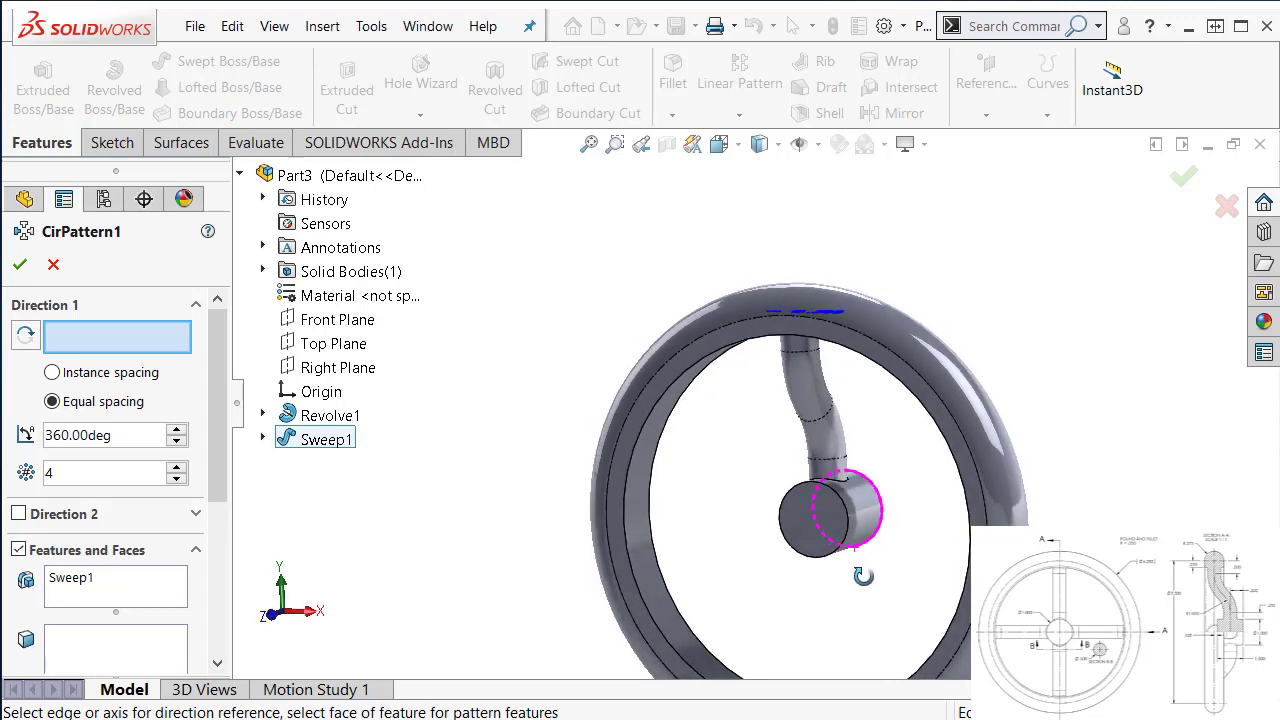
left_click(864, 521)
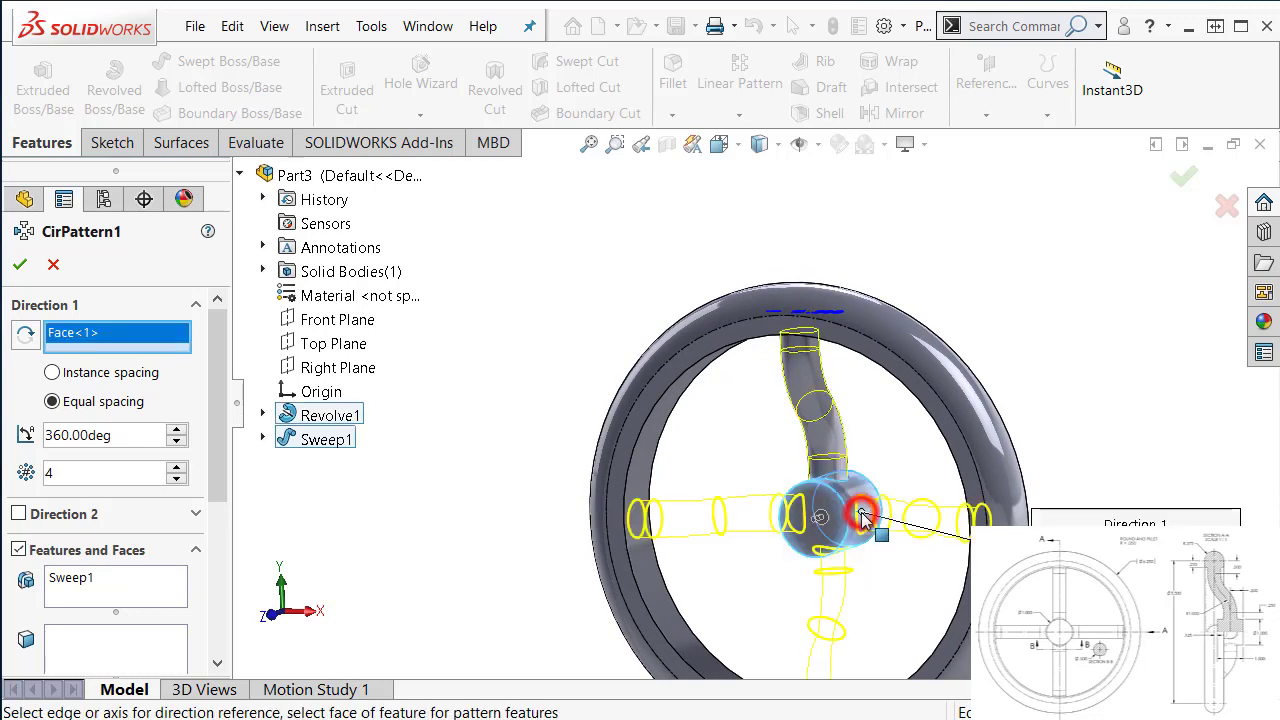
middle_click_drag(886, 574, 800, 434)
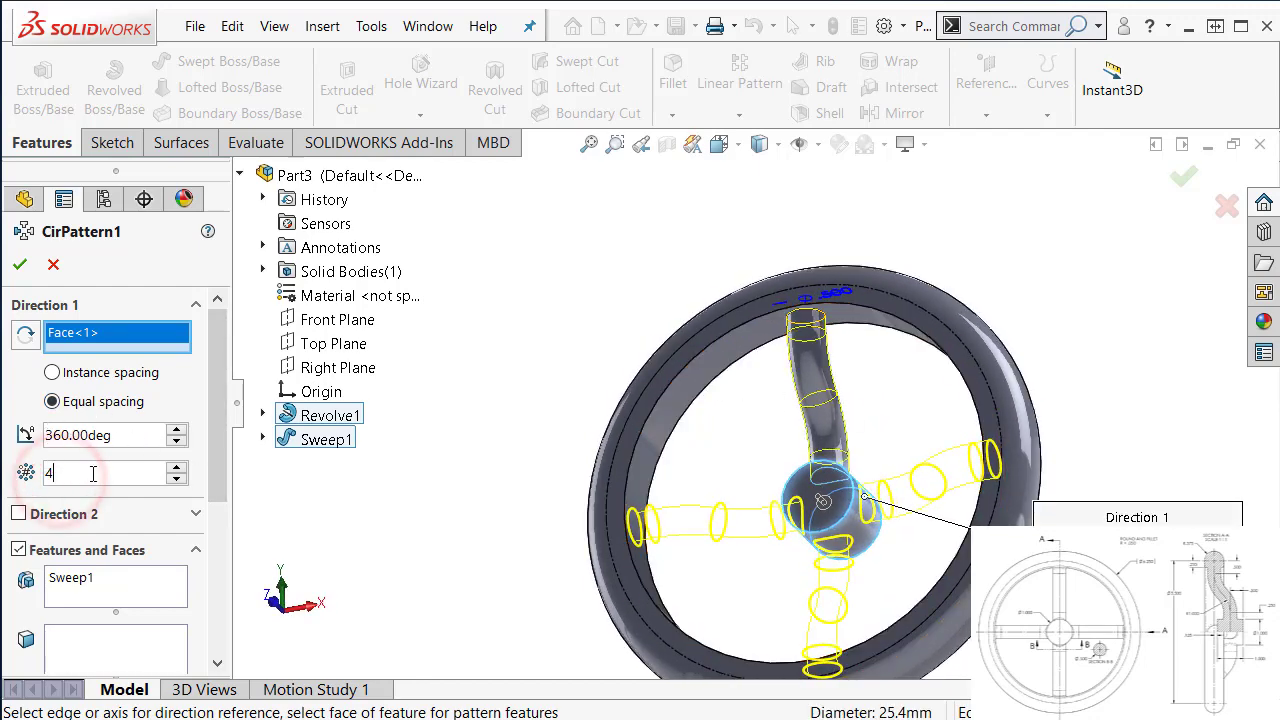
left_click(24, 265)
middle_click_drag(516, 383, 573, 308)
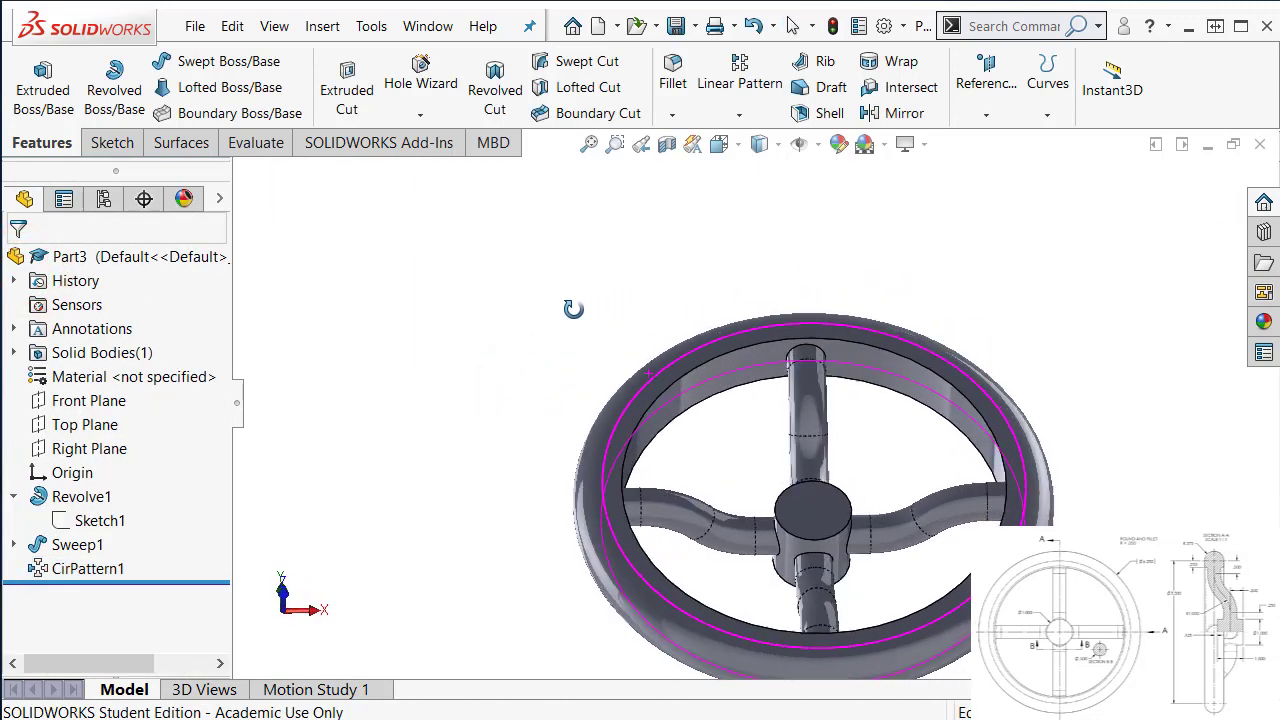
- Start a fillet and change its radius from 0.10in to 0.05in
left_click(506, 366)
middle_click_drag(849, 583, 831, 372)
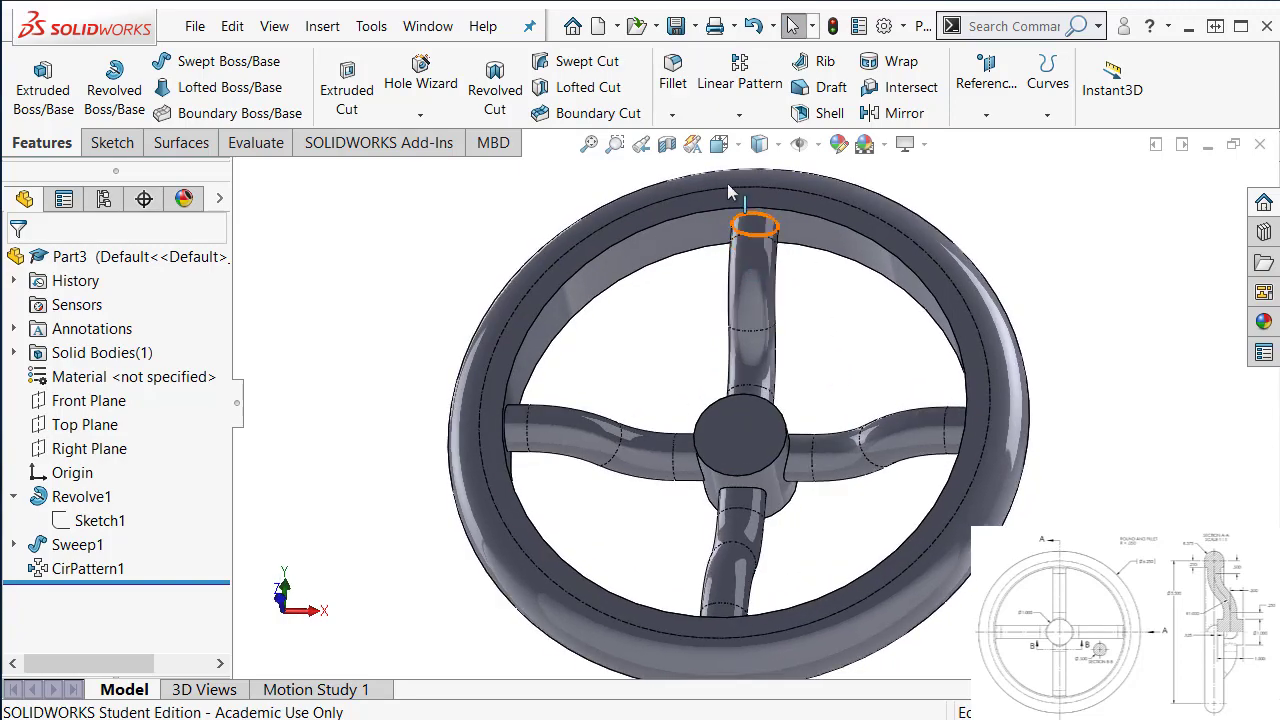
left_click(683, 88)
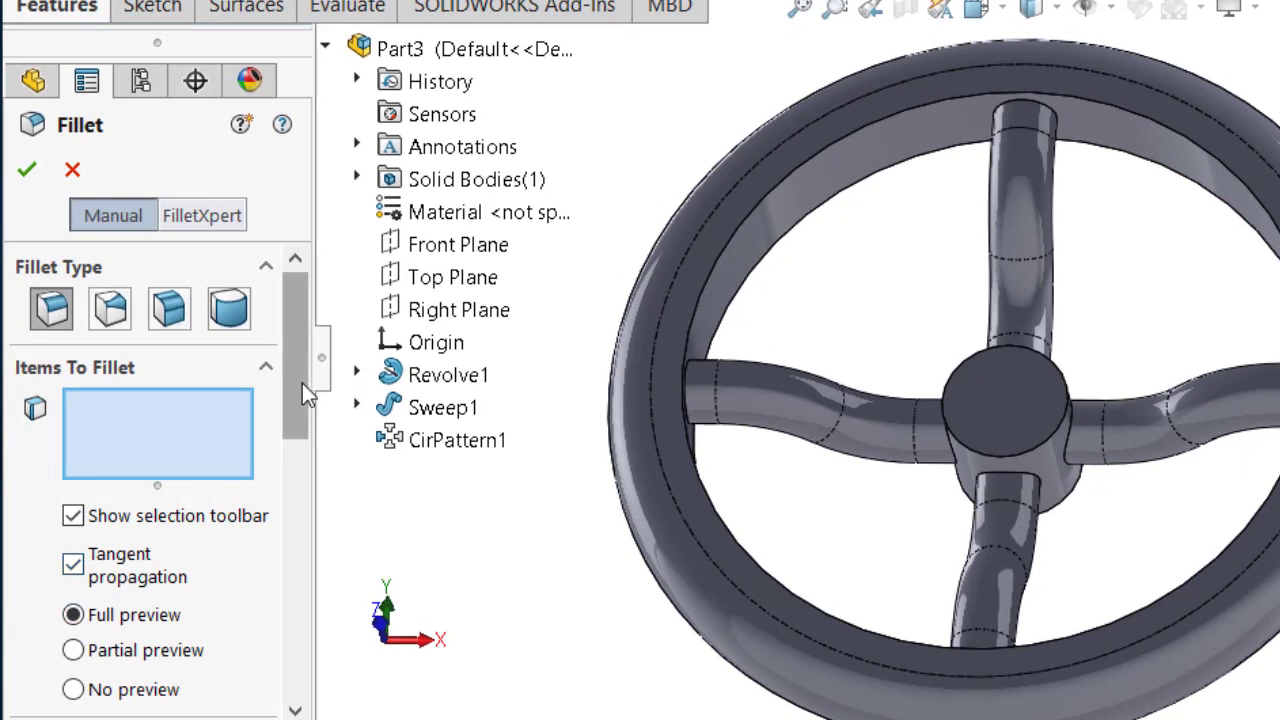
left_click_drag(295, 387, 282, 484)
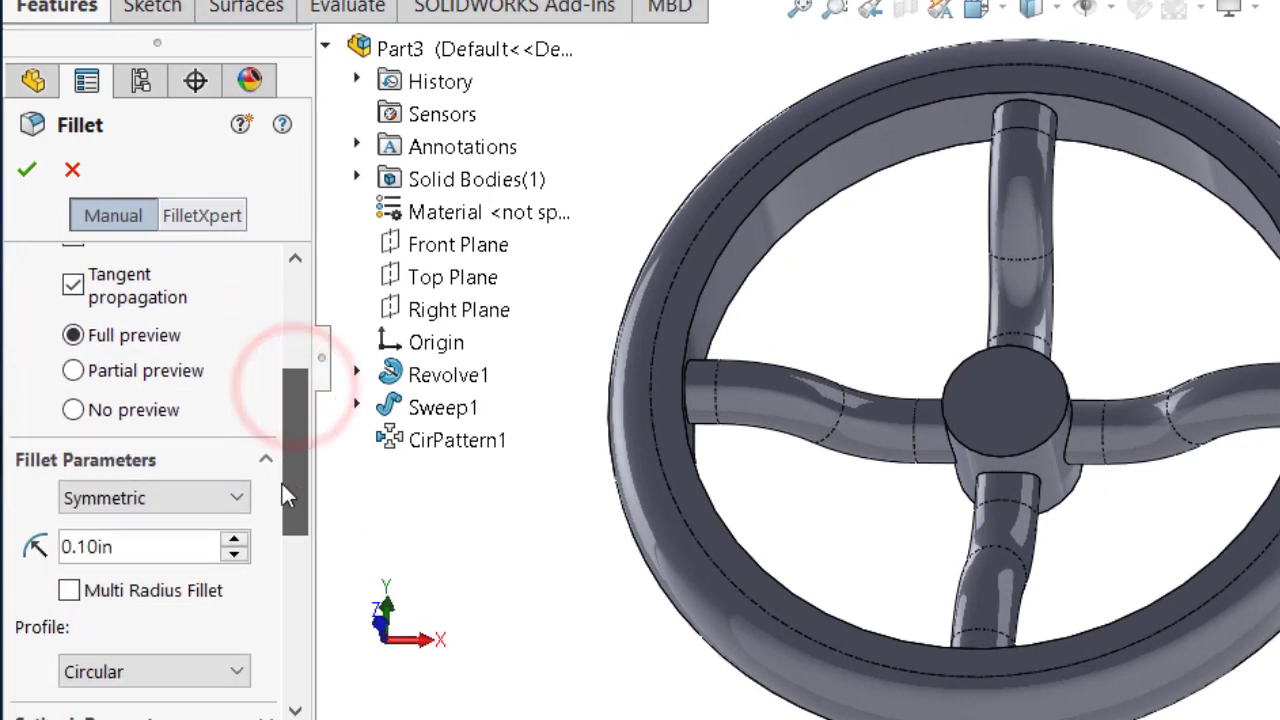
left_click(100, 545)
double_click(137, 543)
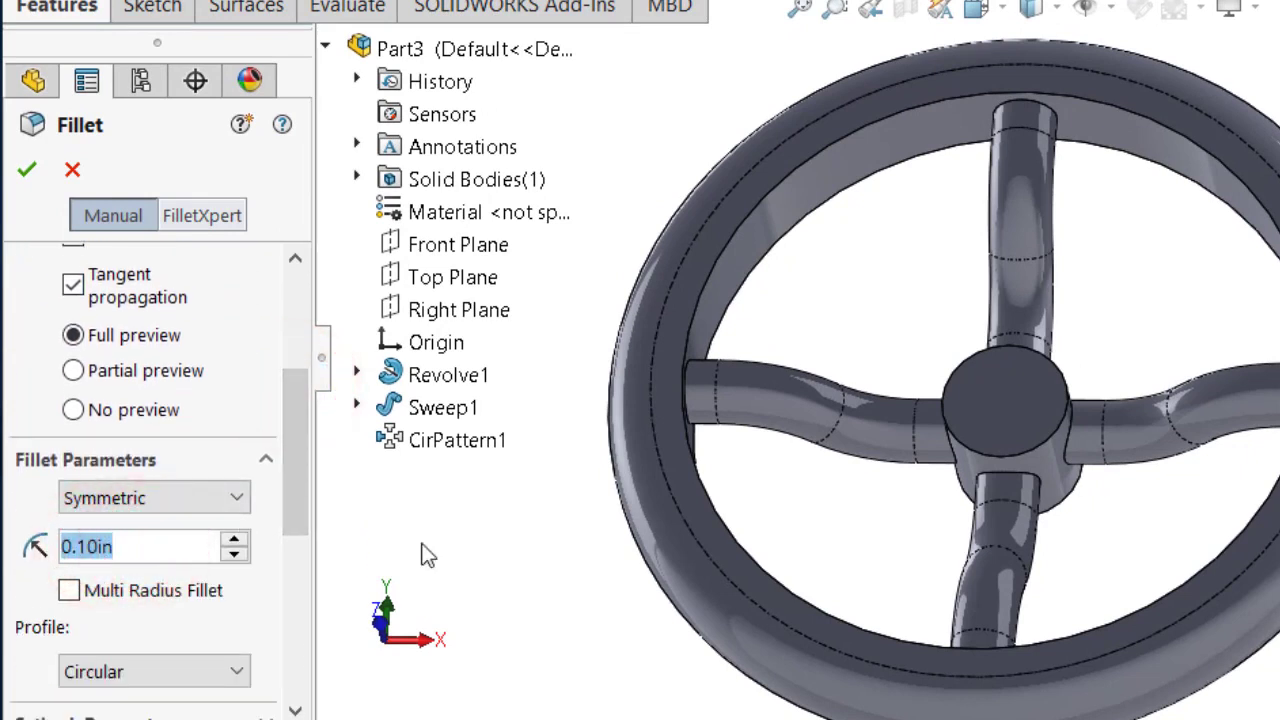
type(".05")
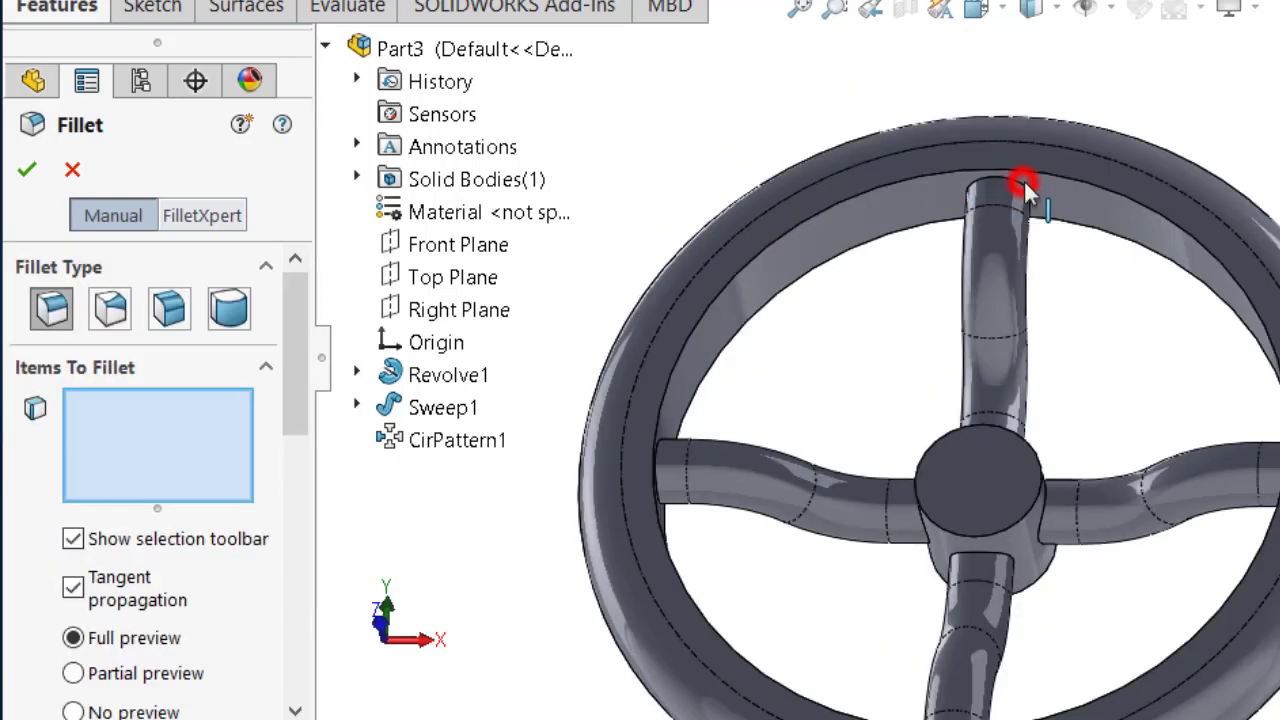
- Select the rim's top edge, then add all of Revolve1's edges to the fillet
left_click(1022, 180)
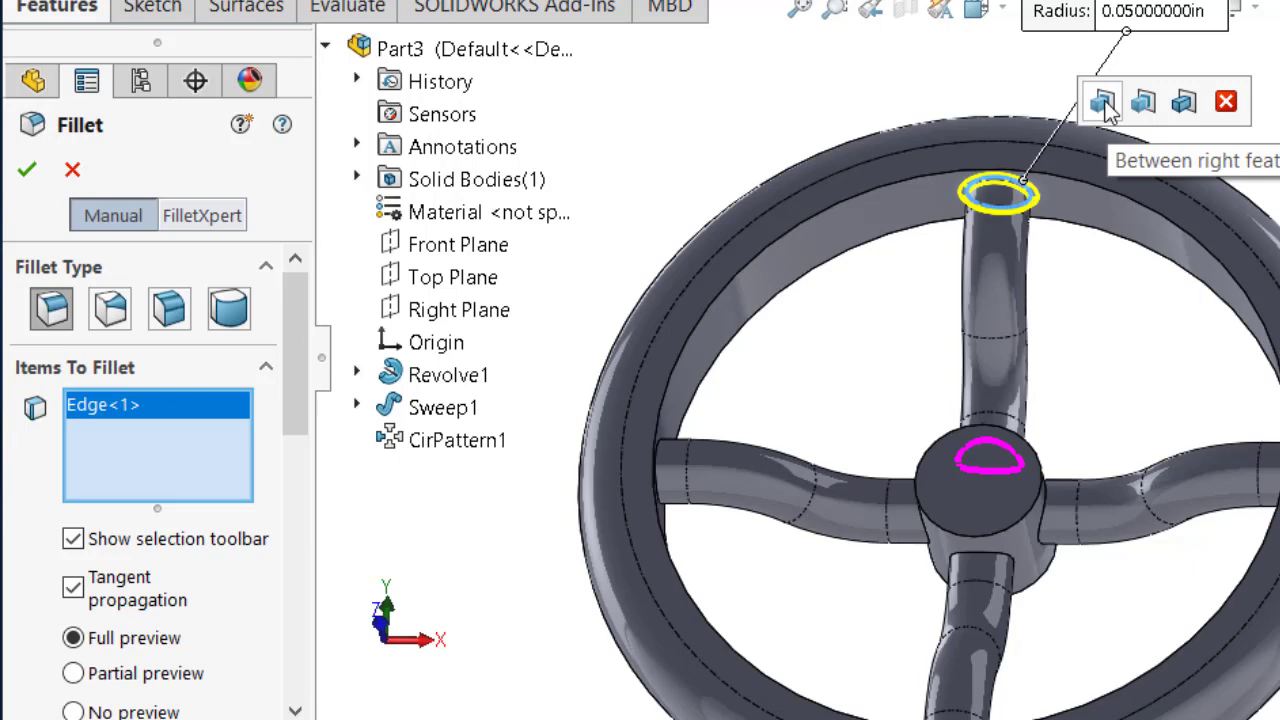
left_click(1182, 108)
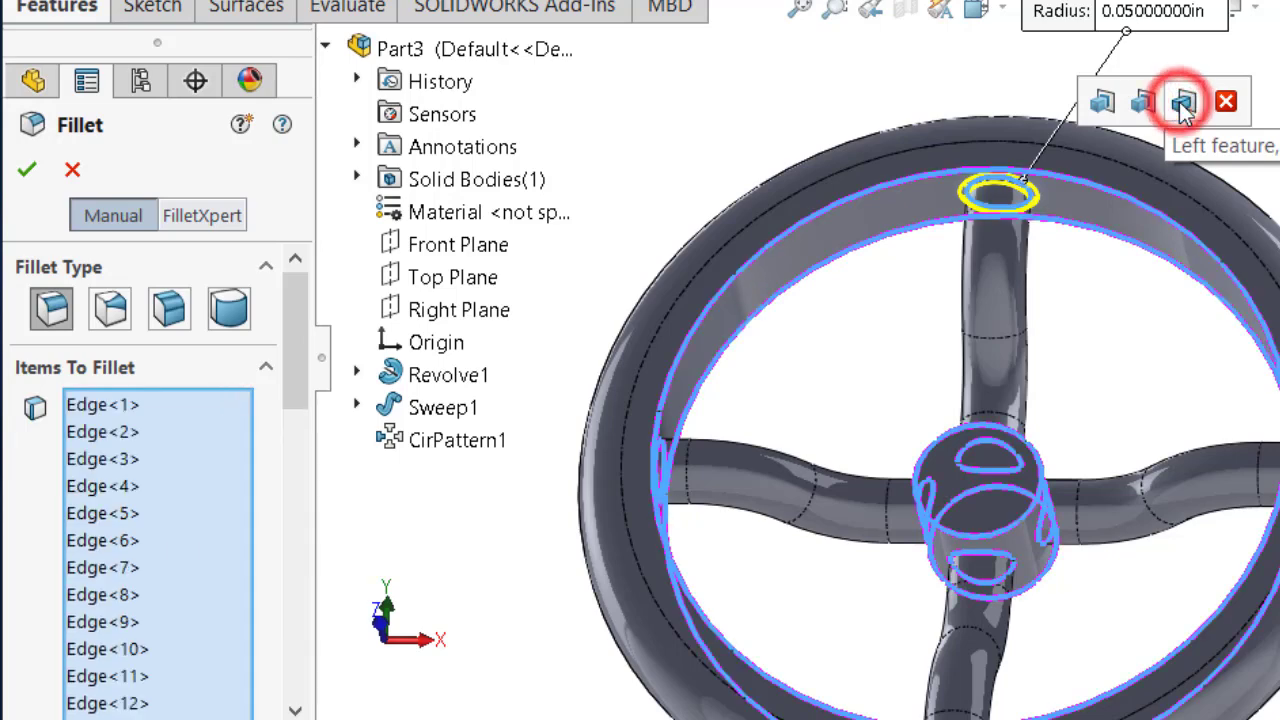
scroll(1068, 439, "down", 6)
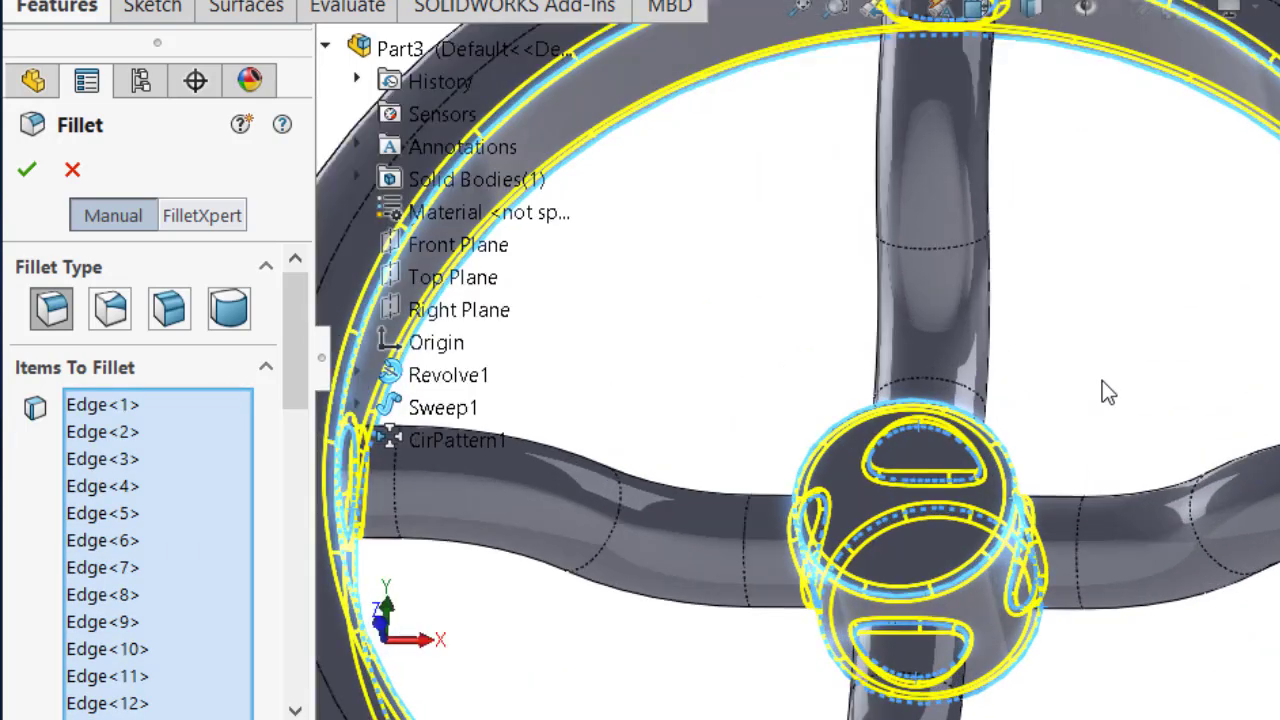
mouse_move(1099, 403)
middle_mouse_down()
mouse_move(1137, 343)
mouse_move(1080, 420)
middle_mouse_up()
scroll(950, 430, "down", 3)
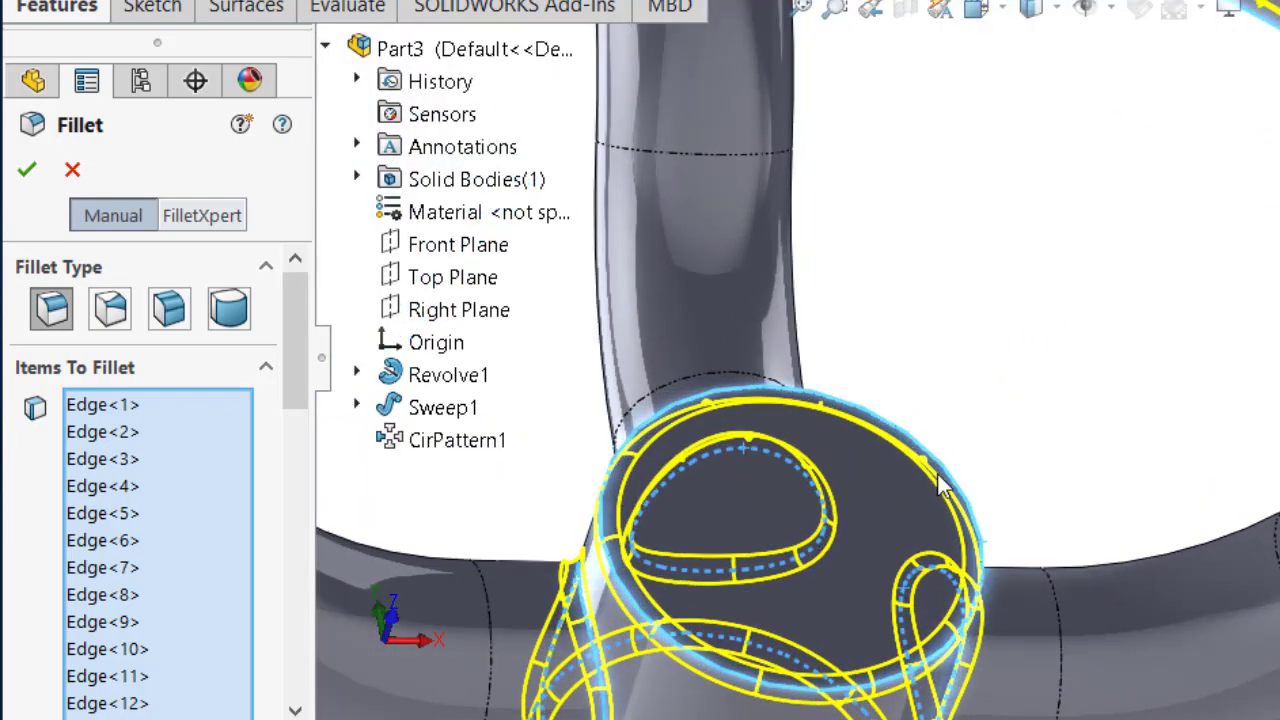
- Remove the hub's outer top and end edges from the selection, then apply the fillet
left_click(927, 458)
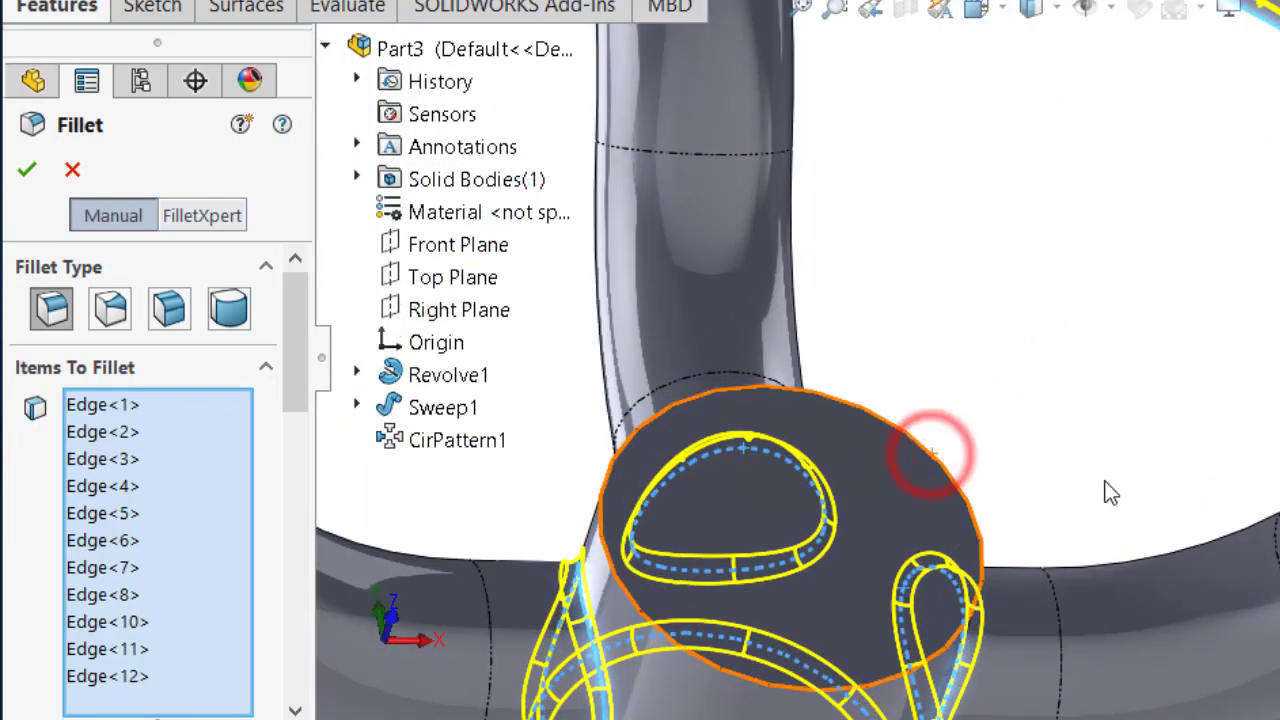
scroll(1106, 495, "up", 5)
scroll(843, 669, "down", 3)
middle_click_drag(843, 669, 652, 686)
scroll(652, 686, "up", 3)
scroll(943, 400, "down", 3)
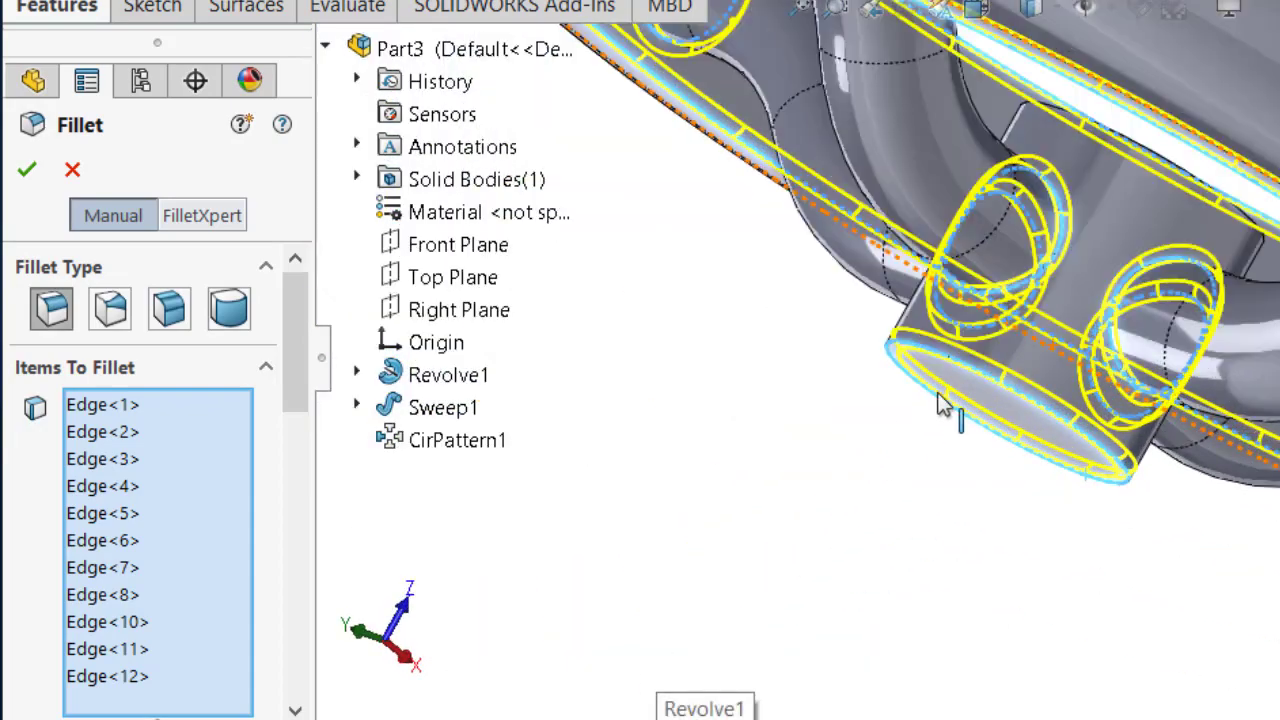
left_click(986, 372)
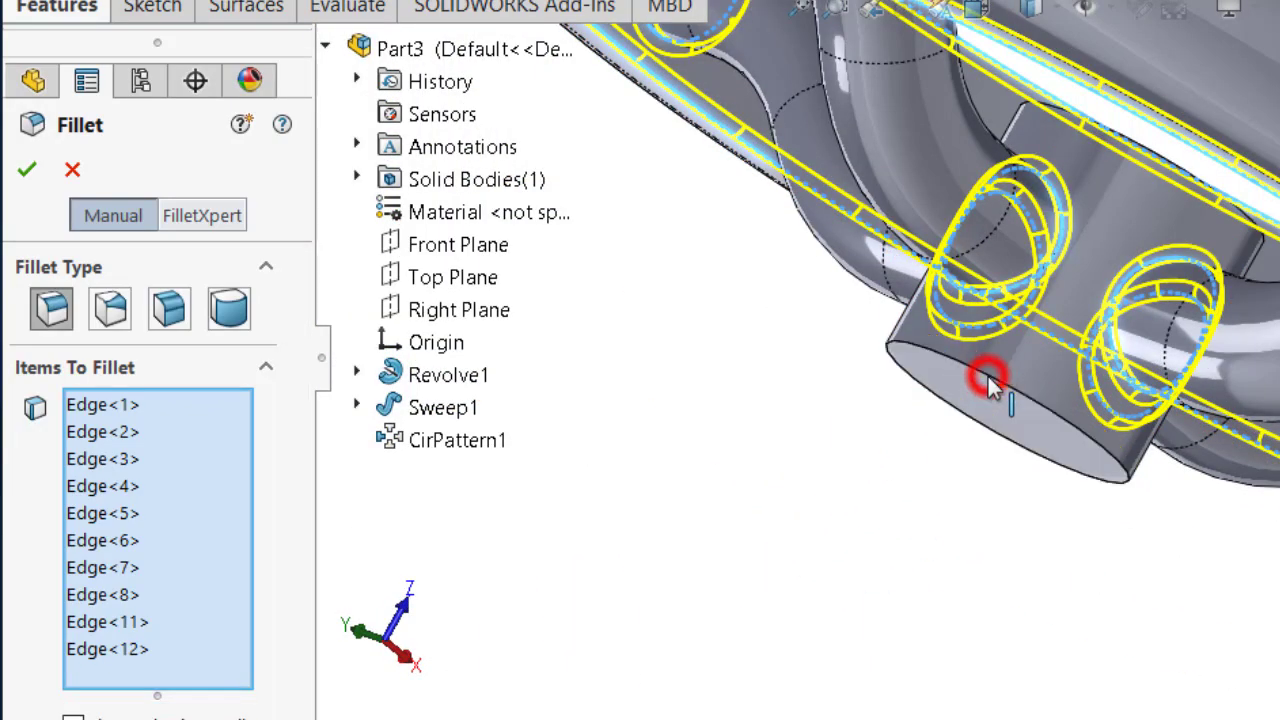
middle_click_drag(971, 471, 1066, 551)
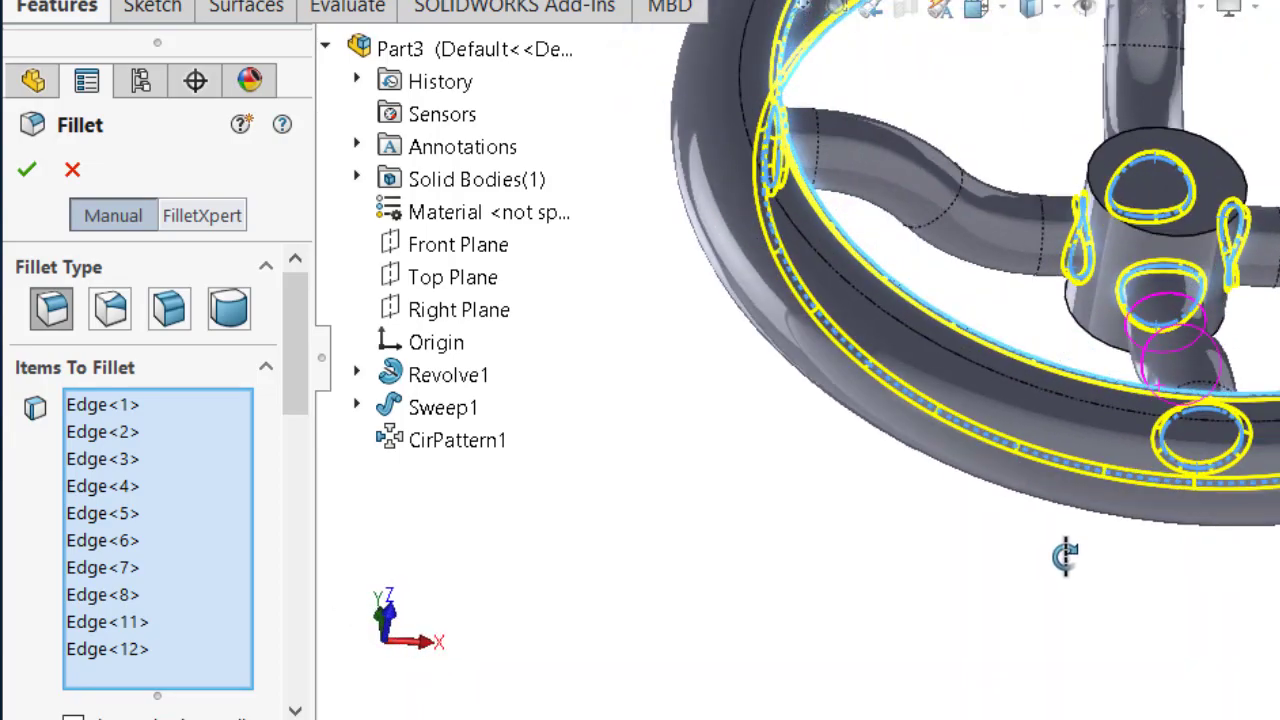
scroll(1174, 163, "up", 3)
scroll(978, 115, "down", 3)
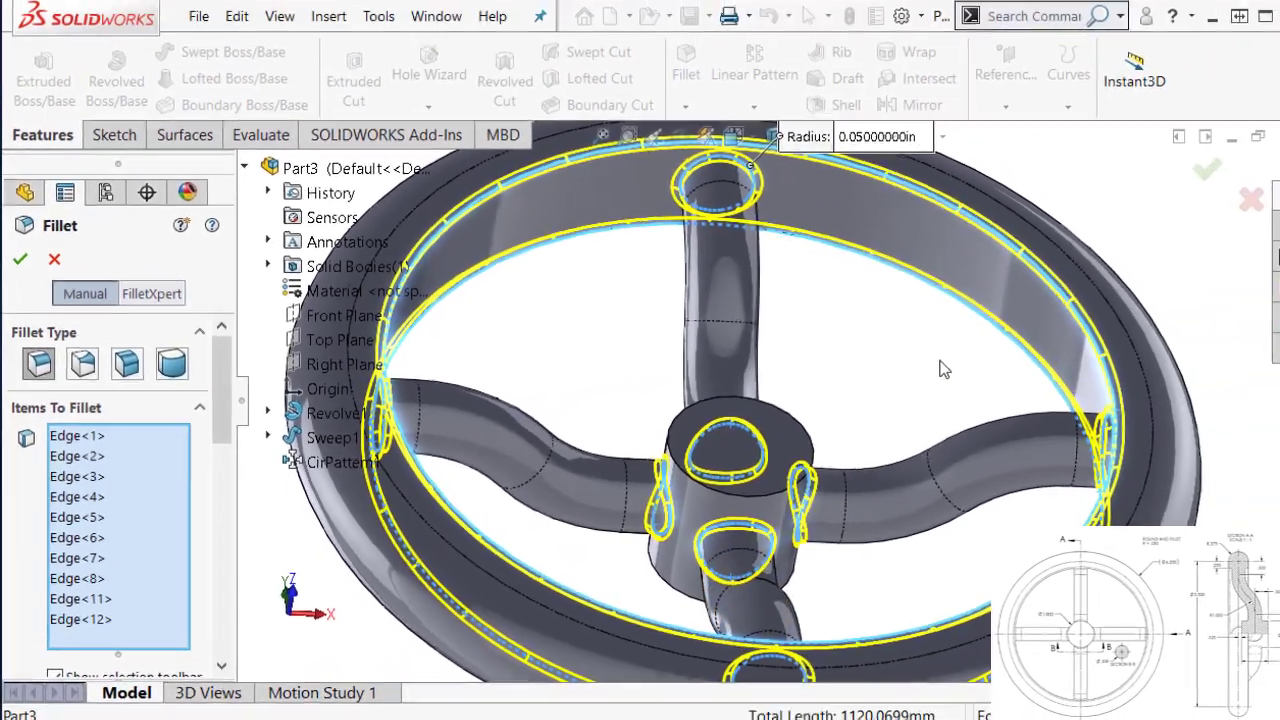
middle_click_drag(919, 138, 1108, 287)
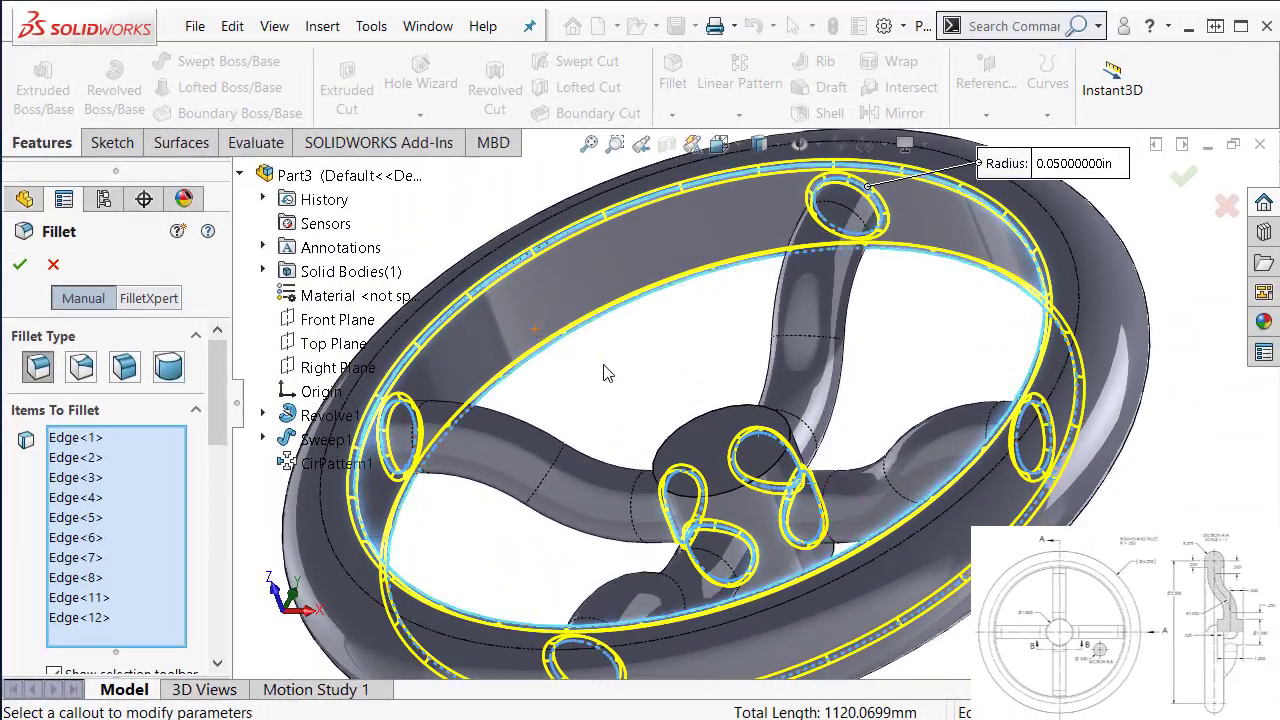
left_click(19, 264)
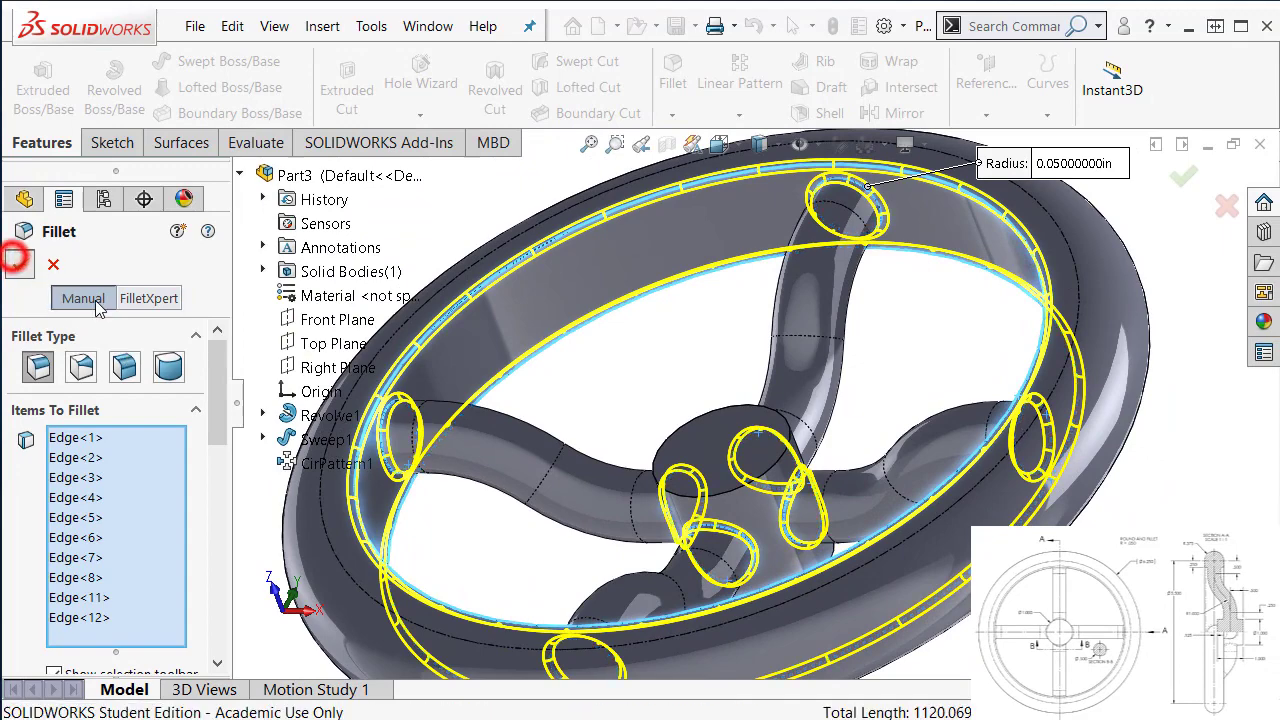
- Open Mass Properties from the Evaluate tab: 9.62 cubic inches volume, 0.35 lb mass
left_click(909, 351)
scroll(909, 349, "up", 3)
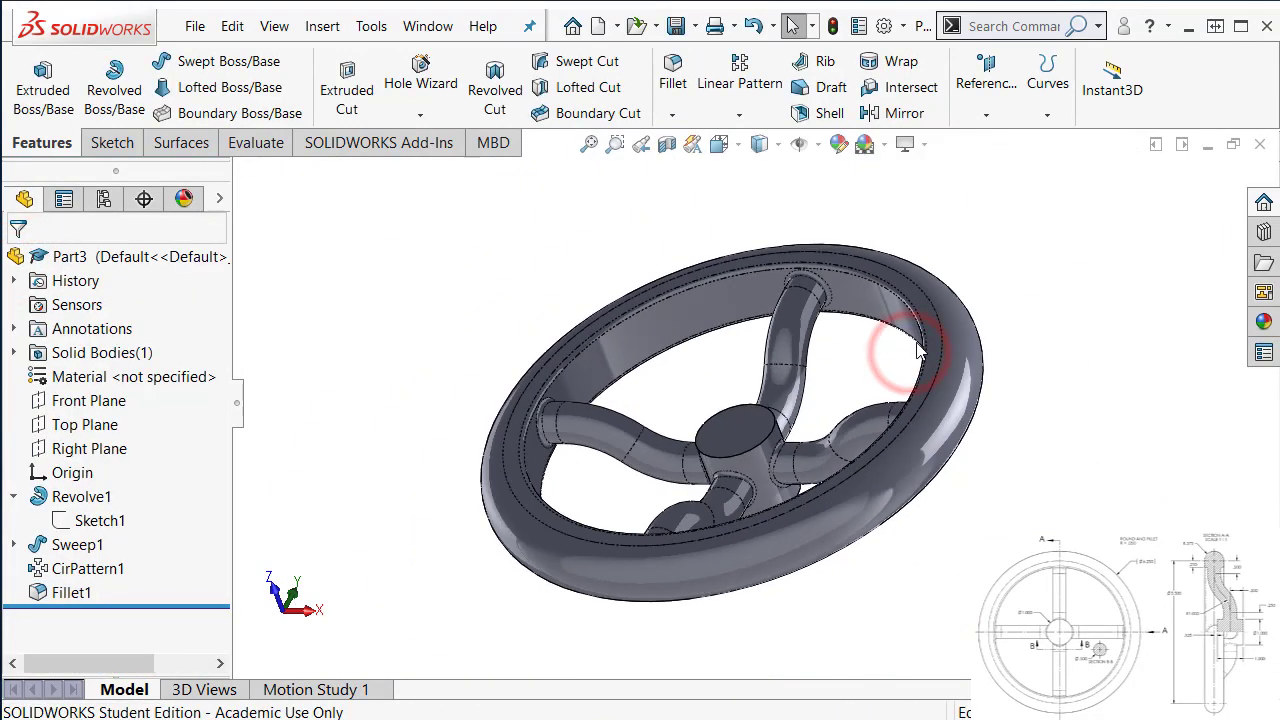
middle_click_drag(909, 349, 604, 333)
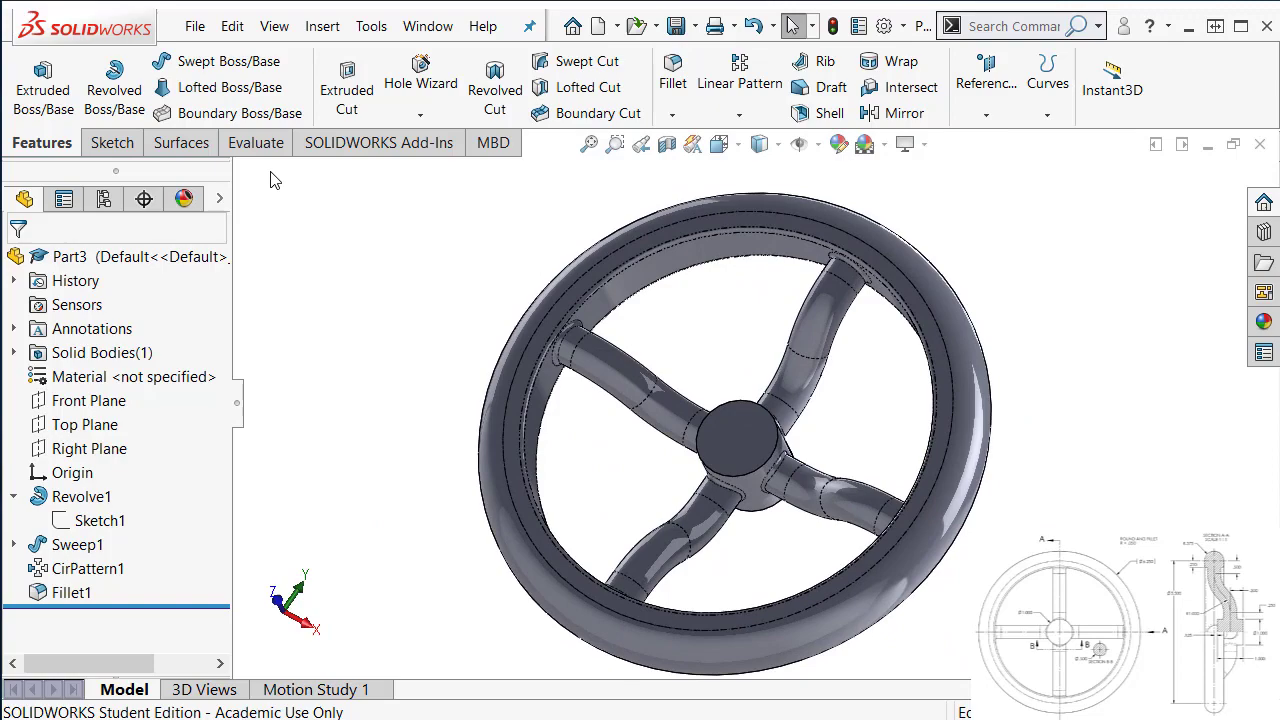
left_click(256, 142)
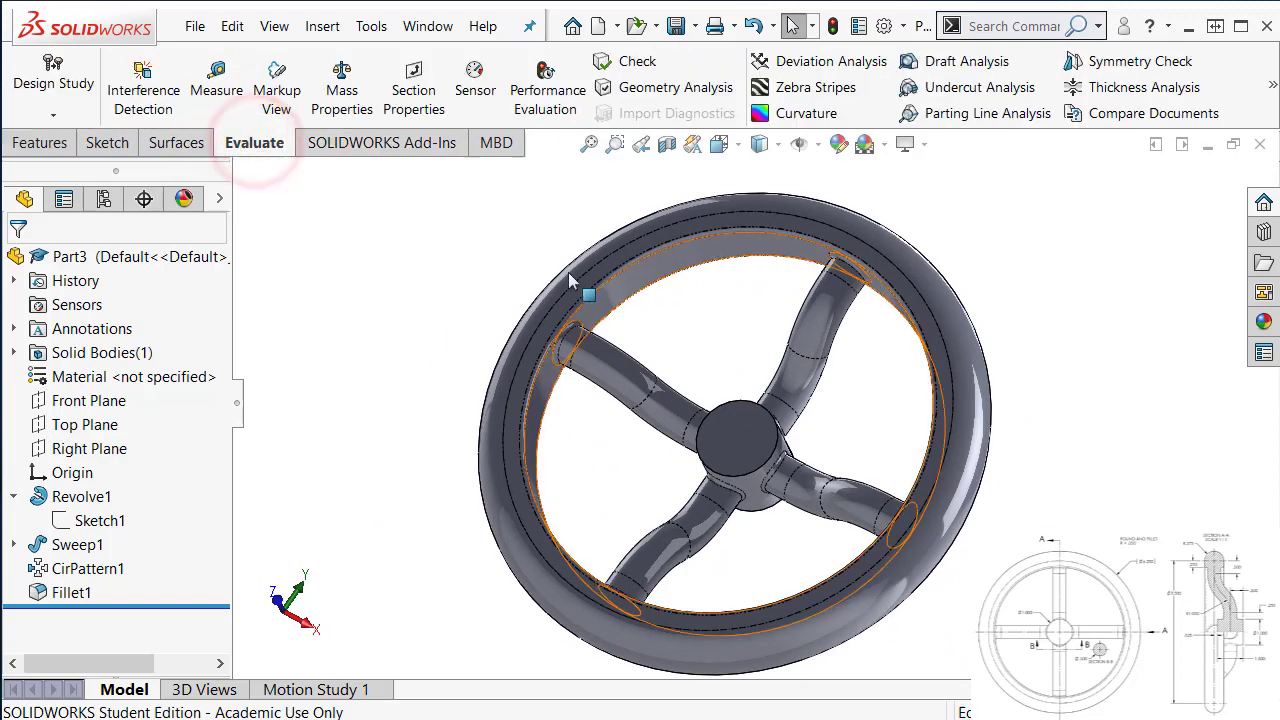
left_click(341, 92)
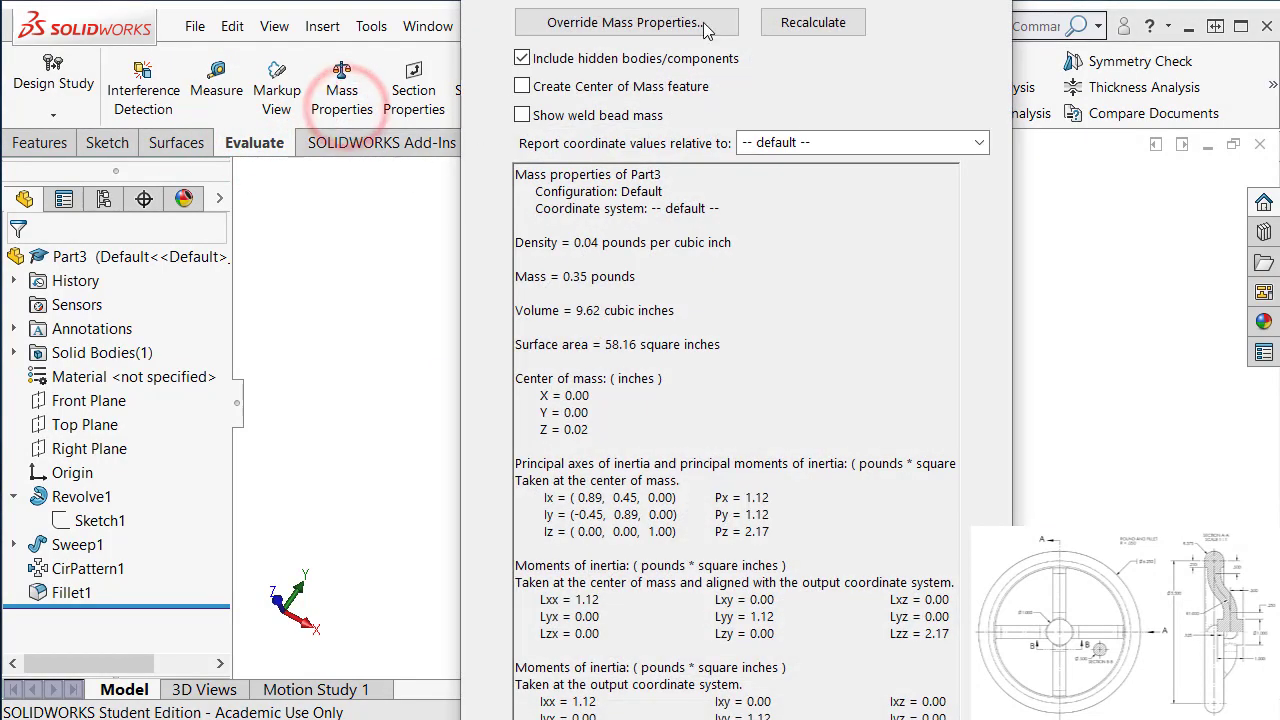